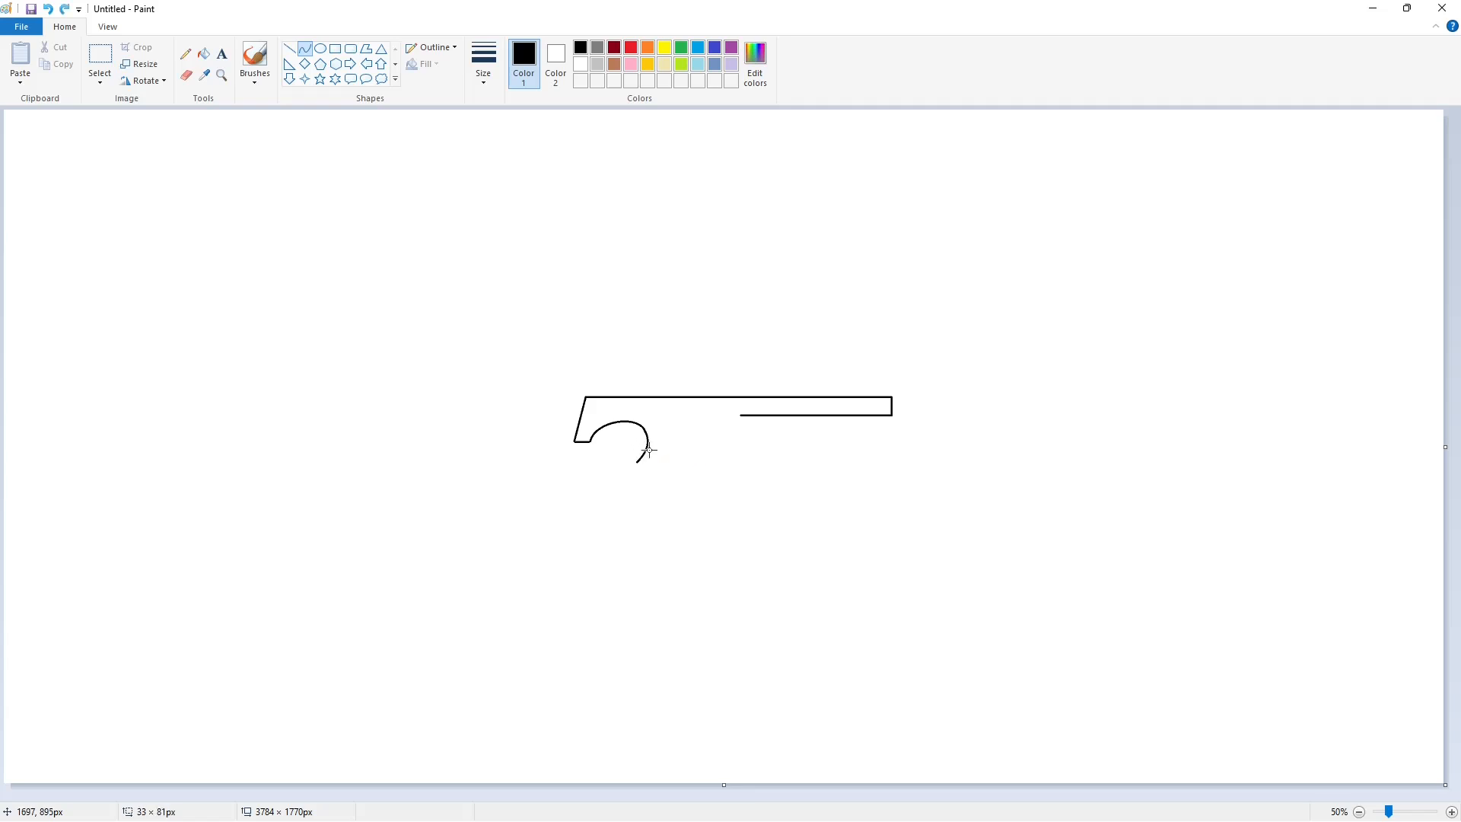
Draw the 7's curved inner edge from the hook down to its foot and add a straight horizontal base line
{"action": "left_click_drag", "start_coordinate": [638, 462], "coordinate": [573, 547]}
{"action": "left_click_drag", "start_coordinate": [608, 500], "coordinate": [598, 500]}
{"action": "left_click", "coordinate": [599, 500]}
{"action": "left_click", "coordinate": [682, 503]}
{"action": "left_click", "coordinate": [289, 48]}
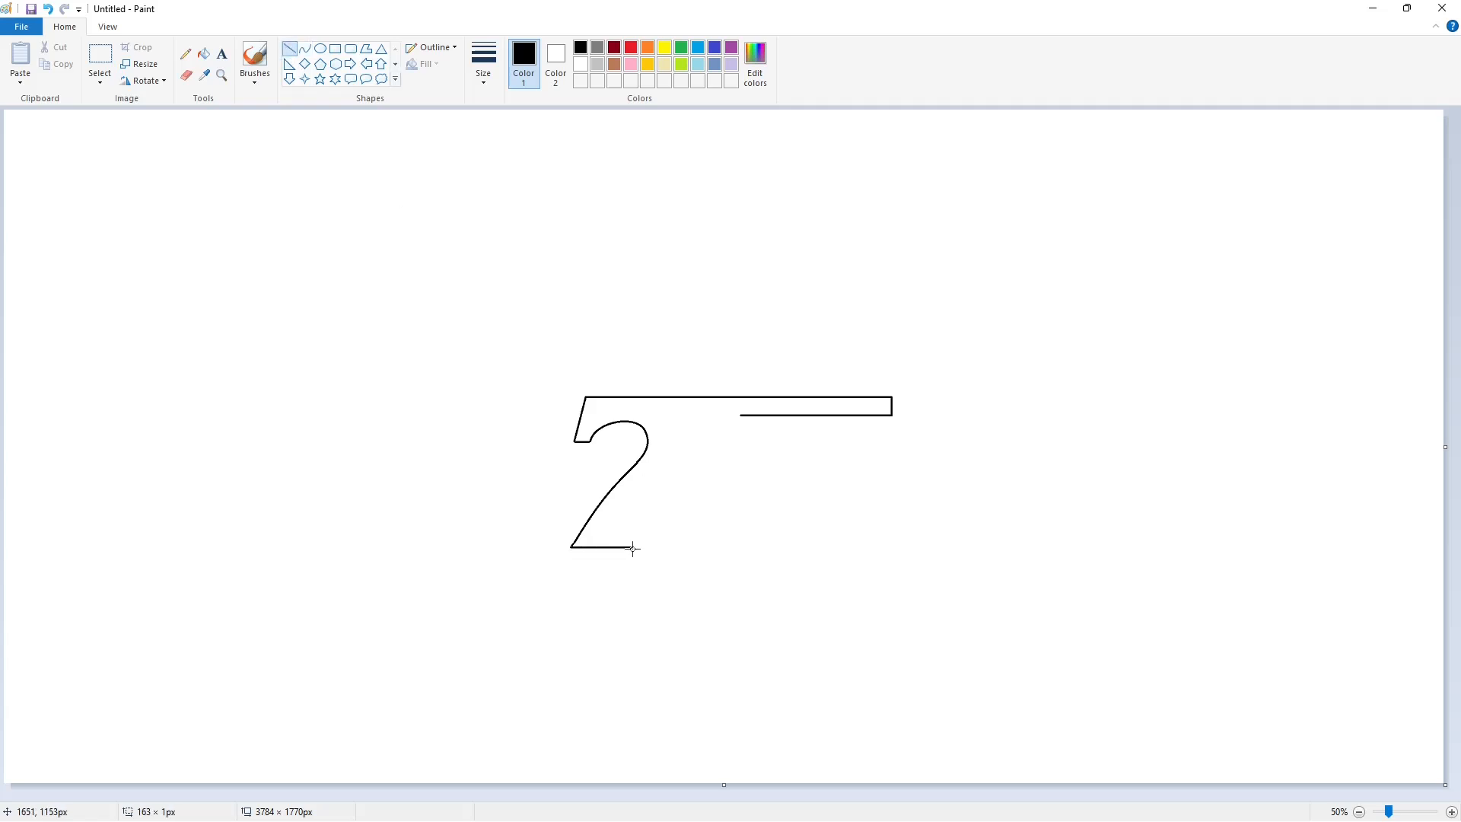
{"action": "left_click_drag", "start_coordinate": [645, 551], "coordinate": [648, 551]}
{"action": "left_click", "coordinate": [694, 556]}
Draw the 7's outer edge as an S-curve from the top line to the end of the base, and fill the 7 with black
{"action": "left_click_drag", "start_coordinate": [718, 398], "coordinate": [647, 547]}
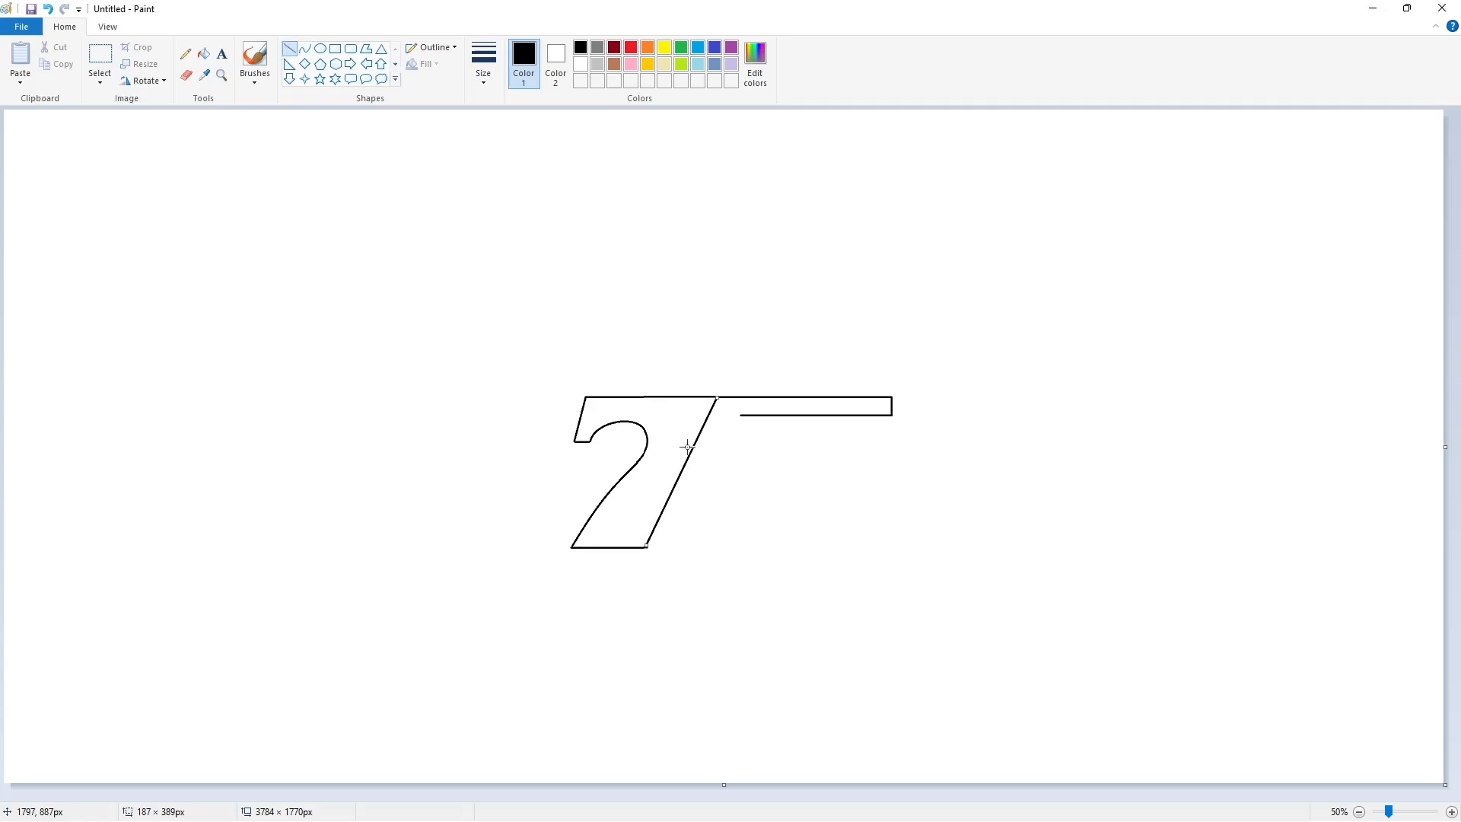
{"action": "key", "text": "ctrl+z"}
{"action": "left_click", "coordinate": [306, 49]}
{"action": "left_click_drag", "start_coordinate": [717, 397], "coordinate": [647, 548]}
{"action": "left_click", "coordinate": [692, 478]}
{"action": "left_click", "coordinate": [652, 493]}
{"action": "left_click", "coordinate": [203, 54]}
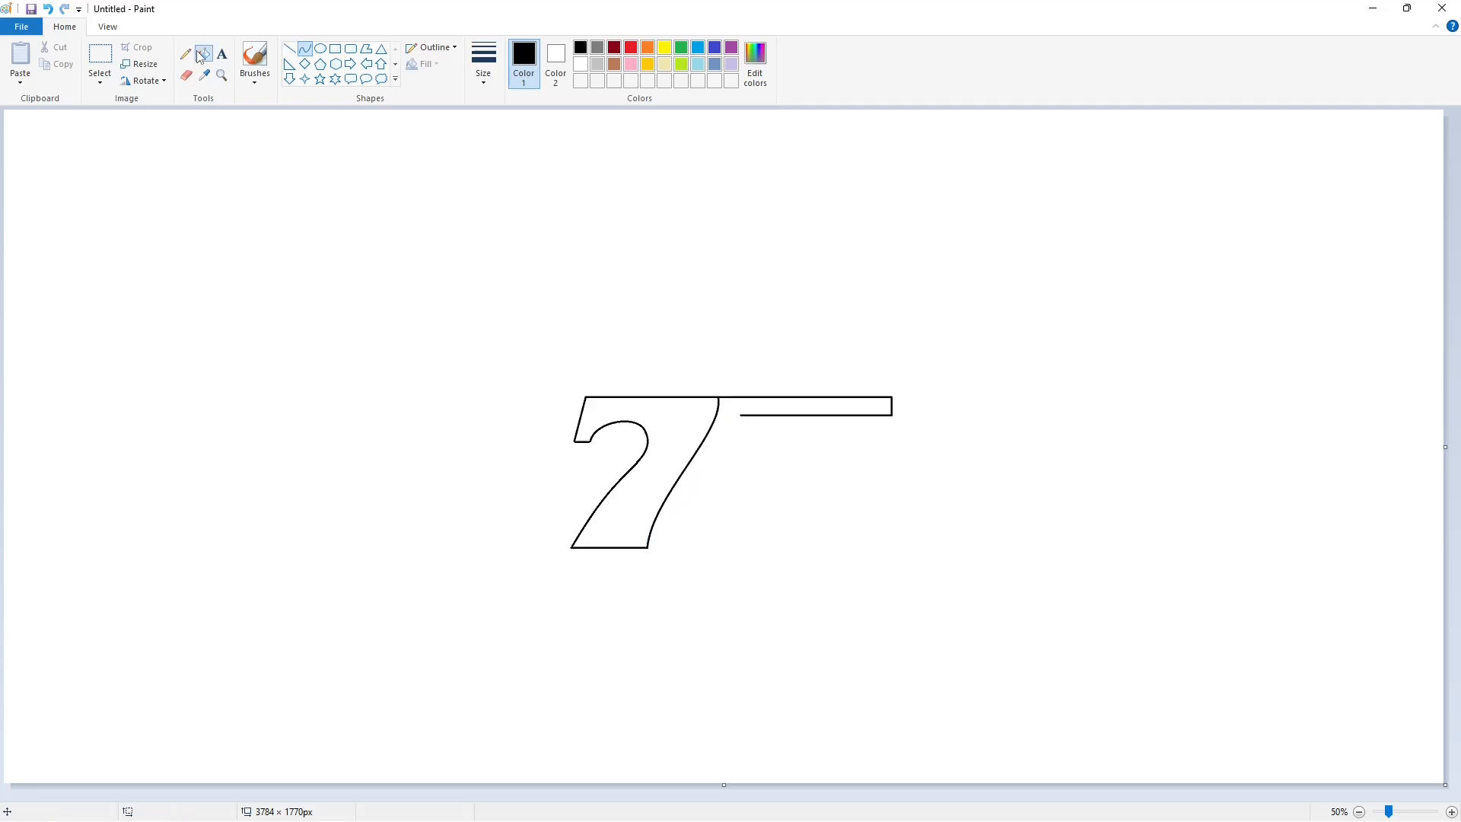
{"action": "left_click", "coordinate": [624, 495]}
Trim the underside of the 7's hook tip to a sharp edge with a straight white line
{"action": "left_click", "coordinate": [1452, 812]}
{"action": "left_click_drag", "start_coordinate": [711, 794], "coordinate": [890, 784]}
{"action": "left_click", "coordinate": [581, 64]}
{"action": "left_click", "coordinate": [290, 49]}
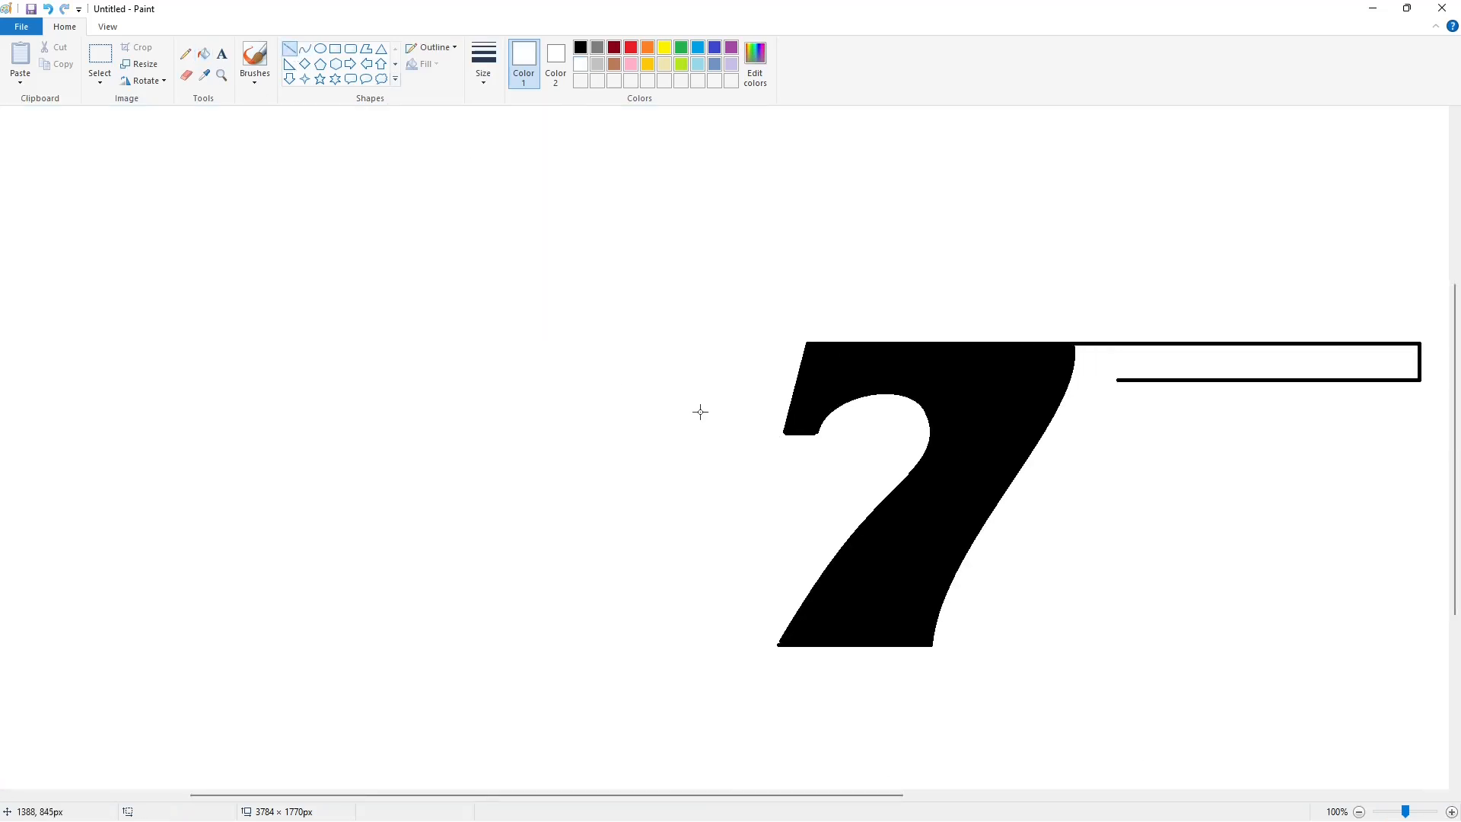
{"action": "left_click_drag", "start_coordinate": [755, 433], "coordinate": [839, 432]}
{"action": "left_click", "coordinate": [945, 489]}
Sharpen the 7's lower-left corner with a short black diagonal line and erase the overhang with white
{"action": "left_click", "coordinate": [581, 48]}
{"action": "left_click_drag", "start_coordinate": [781, 641], "coordinate": [767, 667]}
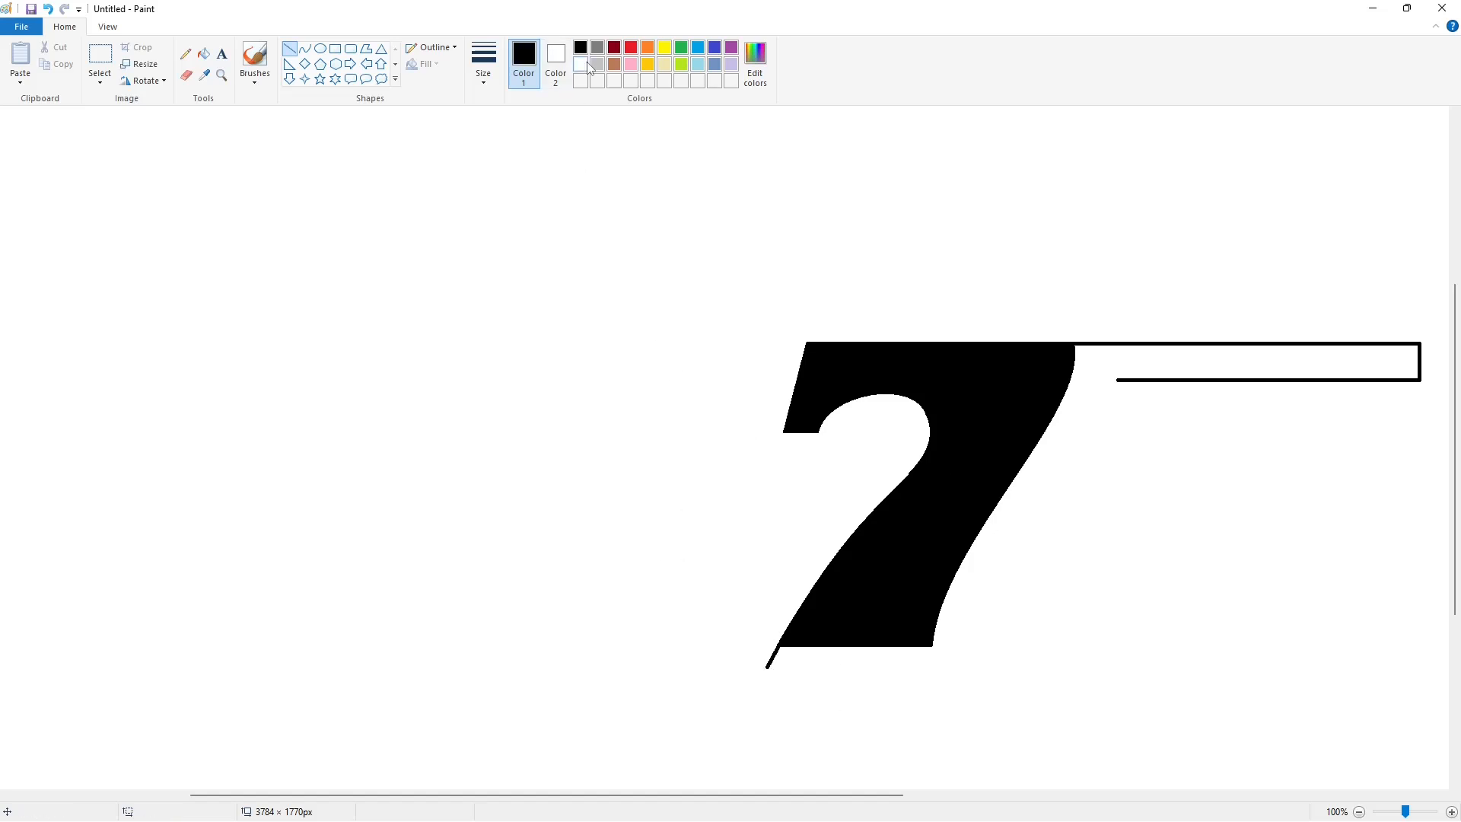
{"action": "left_click", "coordinate": [581, 64]}
{"action": "left_click", "coordinate": [203, 53]}
{"action": "left_click", "coordinate": [773, 658]}
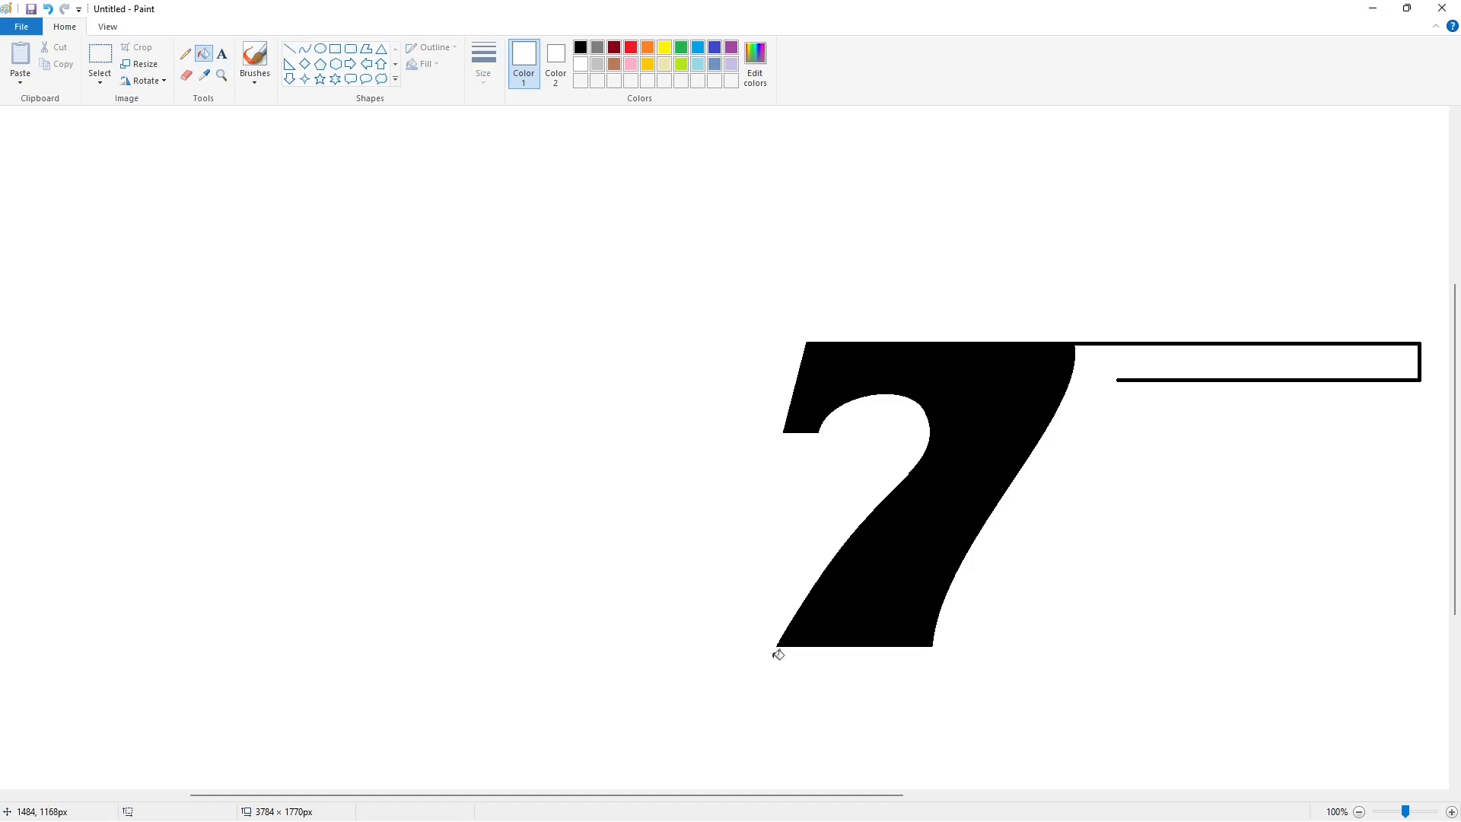
Smooth the 7's inner curve with a short black line and separate its upper-right corner from the barrel with a white line
{"action": "left_click", "coordinate": [581, 48]}
{"action": "left_click", "coordinate": [290, 48]}
{"action": "left_click_drag", "start_coordinate": [895, 487], "coordinate": [910, 472]}
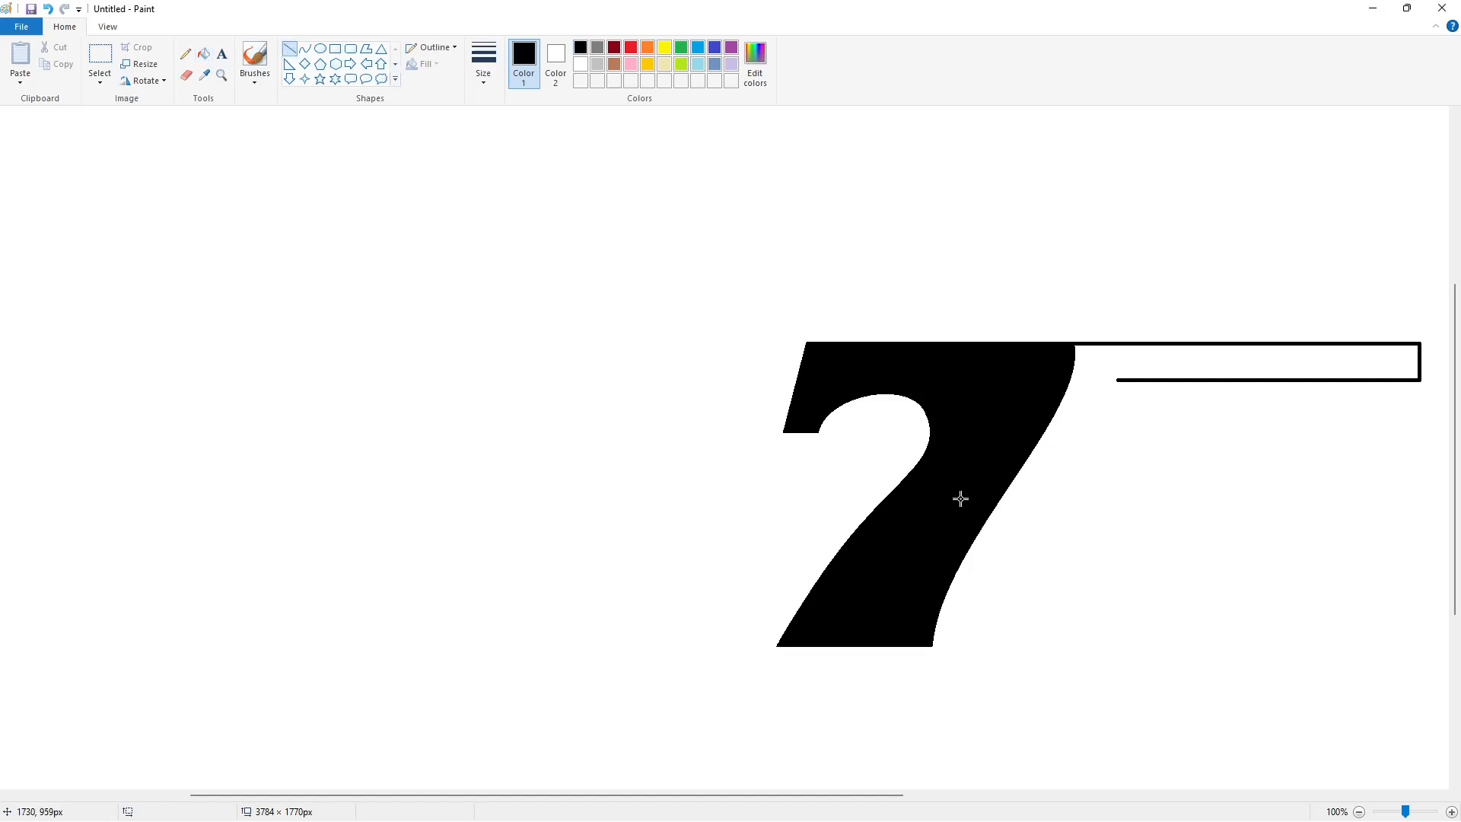
{"action": "left_click", "coordinate": [581, 64]}
{"action": "left_click_drag", "start_coordinate": [1082, 351], "coordinate": [1081, 327]}
{"action": "scroll", "coordinate": [1079, 577], "scroll_direction": "down", "scroll_amount": 1}
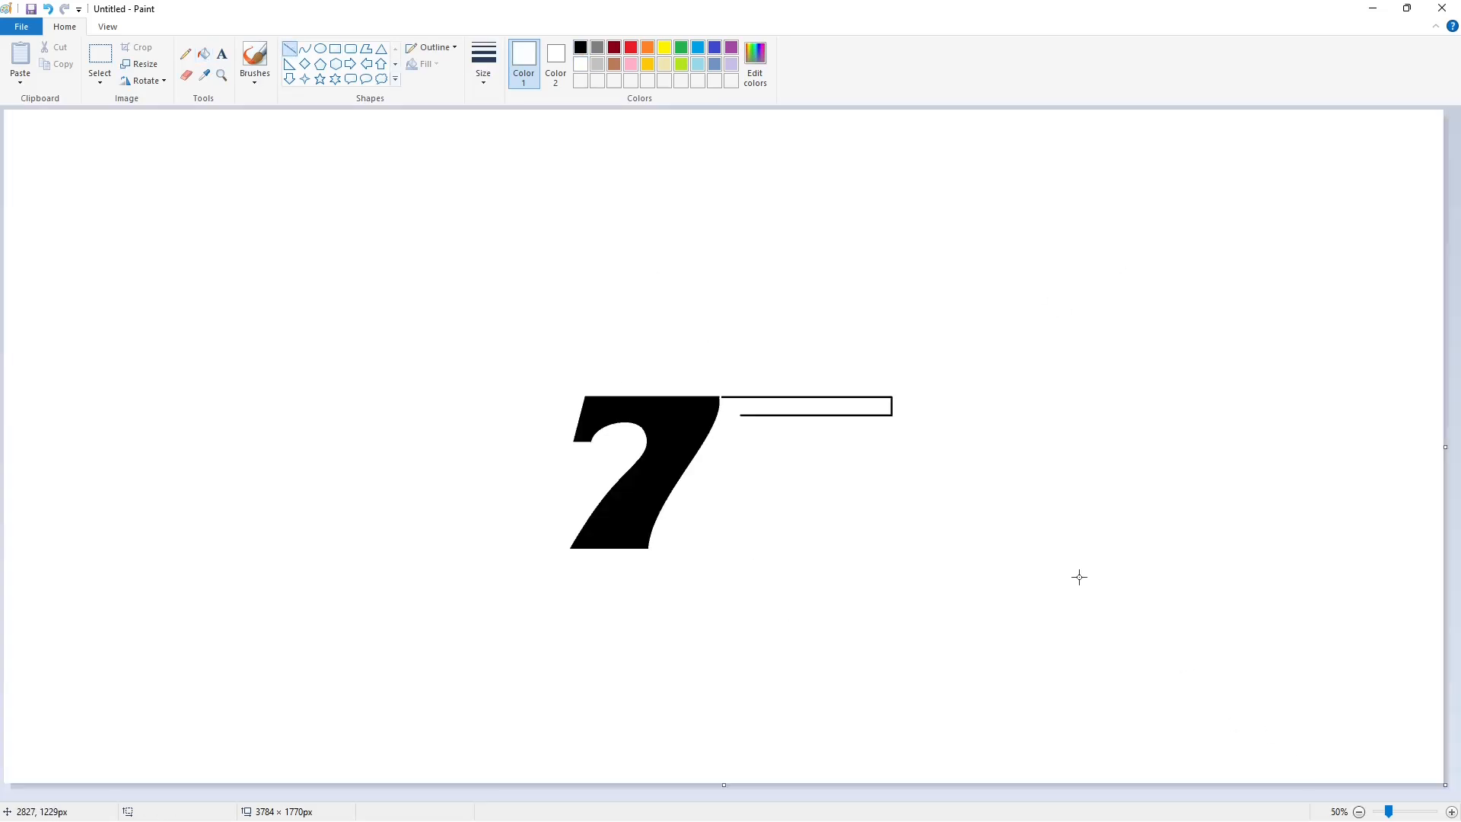
Outline the trigger guard in black below the barrel, starting with a curve parallel to the 7's outer edge
{"action": "left_click", "coordinate": [305, 51]}
{"action": "left_click", "coordinate": [580, 48]}
{"action": "mouse_move", "coordinate": [728, 398]}
{"action": "left_mouse_down"}
{"action": "mouse_move", "coordinate": [686, 480]}
{"action": "mouse_move", "coordinate": [723, 419]}
{"action": "left_mouse_up"}
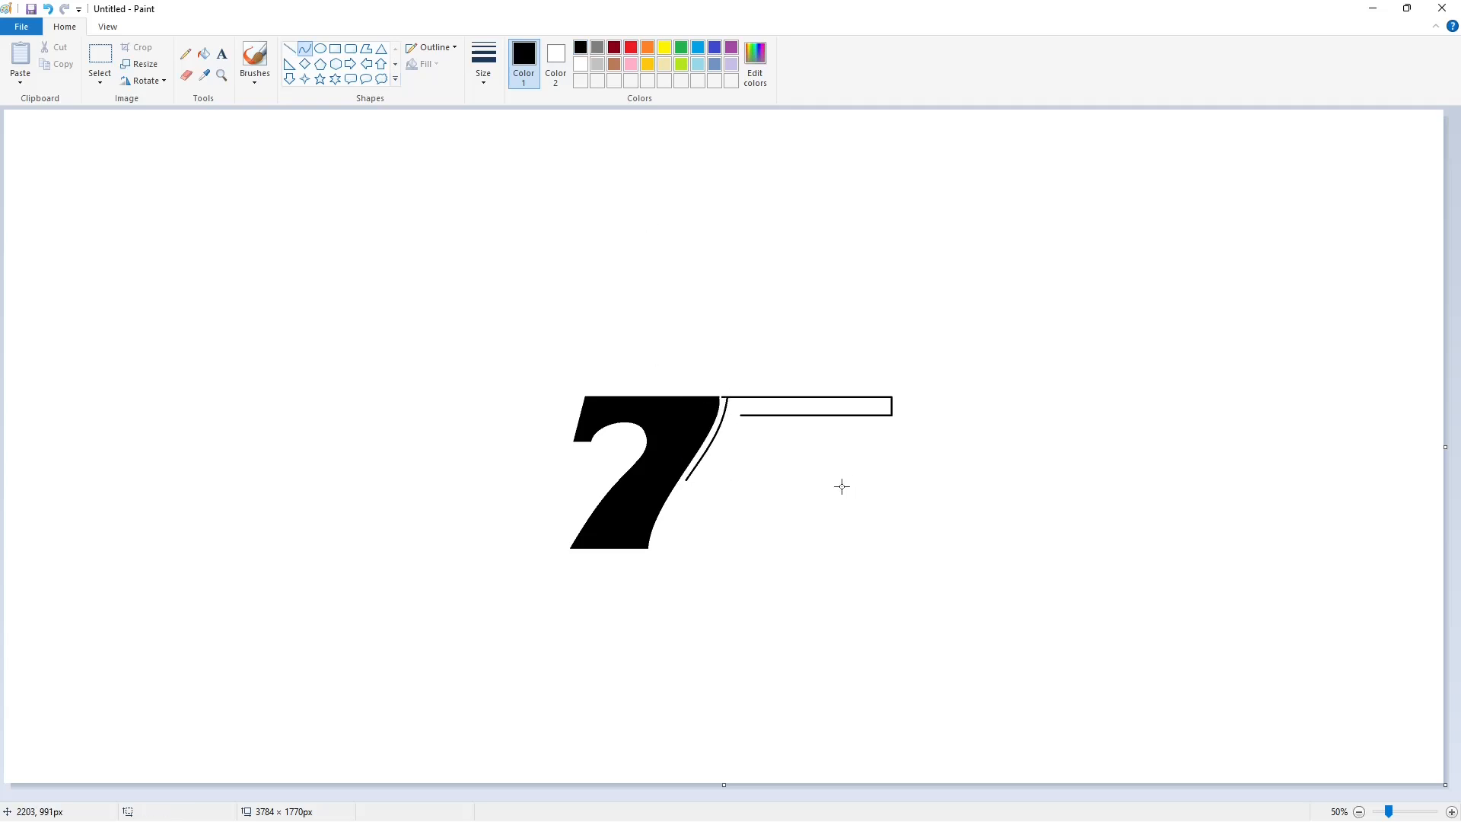
{"action": "left_click", "coordinate": [290, 50]}
{"action": "left_click", "coordinate": [305, 50]}
{"action": "mouse_move", "coordinate": [769, 447]}
{"action": "left_mouse_down"}
{"action": "mouse_move", "coordinate": [716, 480]}
{"action": "mouse_move", "coordinate": [756, 491]}
{"action": "mouse_move", "coordinate": [725, 481]}
{"action": "left_mouse_up"}
Draw an oval opening inside the trigger guard and a curved trigger within it
{"action": "left_click", "coordinate": [321, 48]}
{"action": "mouse_move", "coordinate": [710, 440]}
{"action": "left_mouse_down"}
{"action": "mouse_move", "coordinate": [751, 473]}
{"action": "mouse_move", "coordinate": [729, 440]}
{"action": "mouse_move", "coordinate": [717, 465]}
{"action": "left_mouse_up"}
{"action": "left_click", "coordinate": [305, 48]}
{"action": "left_click", "coordinate": [715, 453]}
{"action": "left_click", "coordinate": [902, 516]}
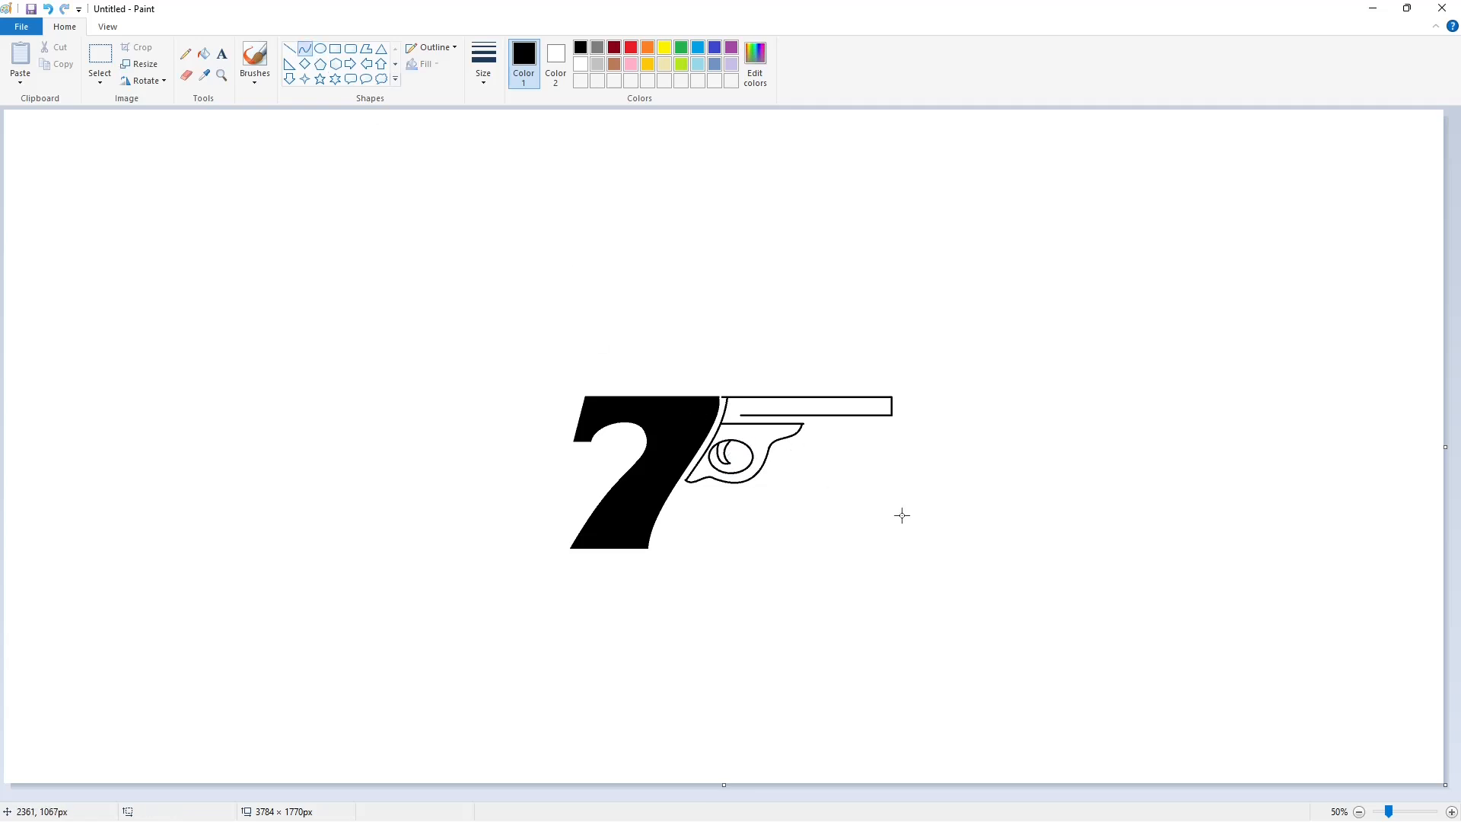
Fill the trigger guard and the trigger with black, leaving the rest of the oval opening white
{"action": "left_click", "coordinate": [1452, 812]}
{"action": "scroll", "coordinate": [750, 695], "scroll_direction": "down", "scroll_amount": 4}
{"action": "left_click_drag", "start_coordinate": [639, 795], "coordinate": [1031, 795]}
{"action": "scroll", "coordinate": [837, 579], "scroll_direction": "up", "scroll_amount": 1}
{"action": "left_click", "coordinate": [204, 54]}
{"action": "left_click", "coordinate": [685, 254]}
{"action": "left_click", "coordinate": [662, 297]}
Trim the trigger guard's lower-left tip and upper-left corner with short white lines
{"action": "left_click", "coordinate": [289, 48]}
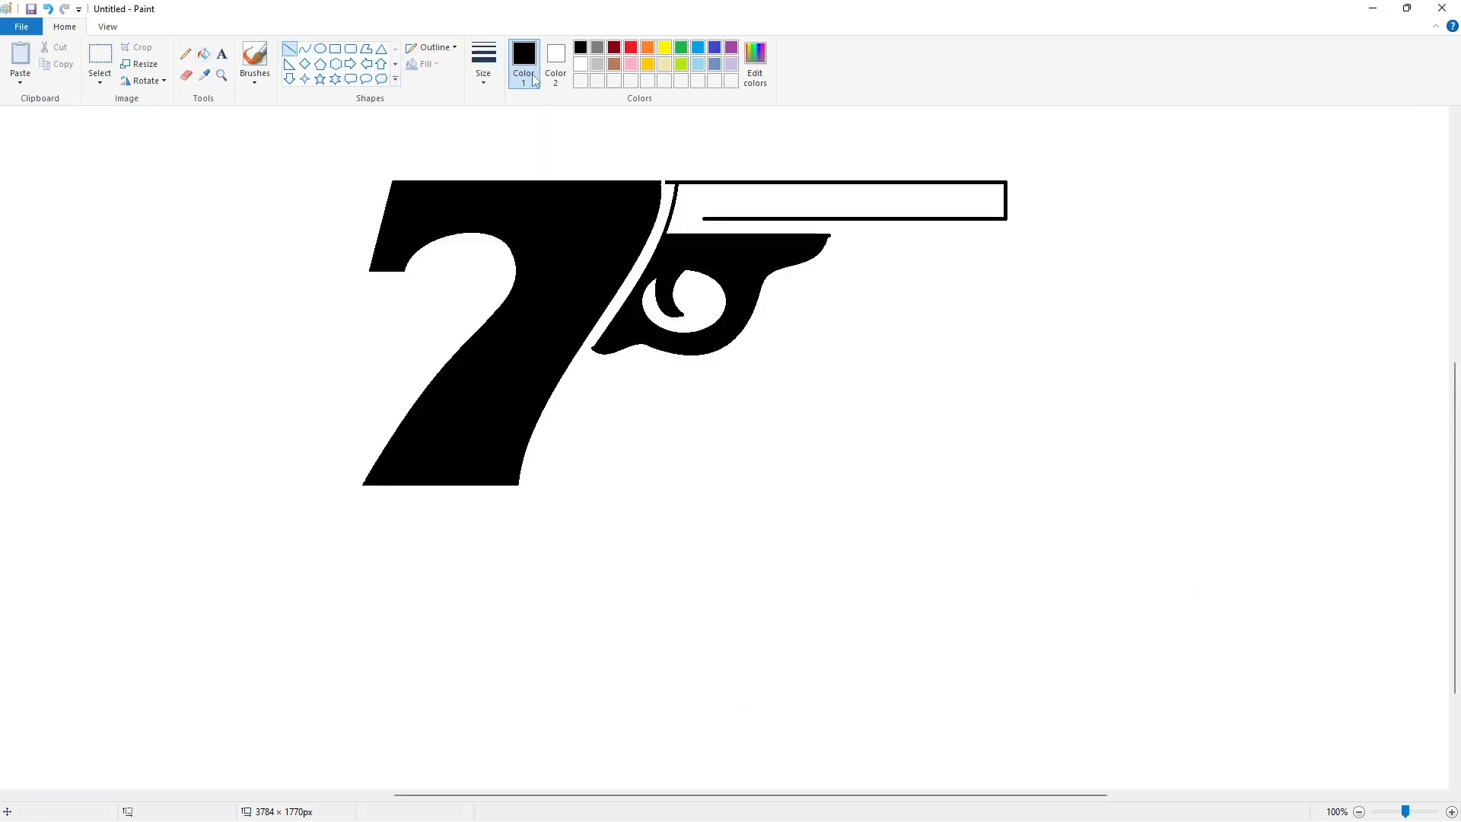
{"action": "left_click", "coordinate": [581, 64]}
{"action": "left_click_drag", "start_coordinate": [593, 346], "coordinate": [593, 359]}
{"action": "left_click_drag", "start_coordinate": [661, 229], "coordinate": [677, 229]}
{"action": "left_click", "coordinate": [1360, 812]}
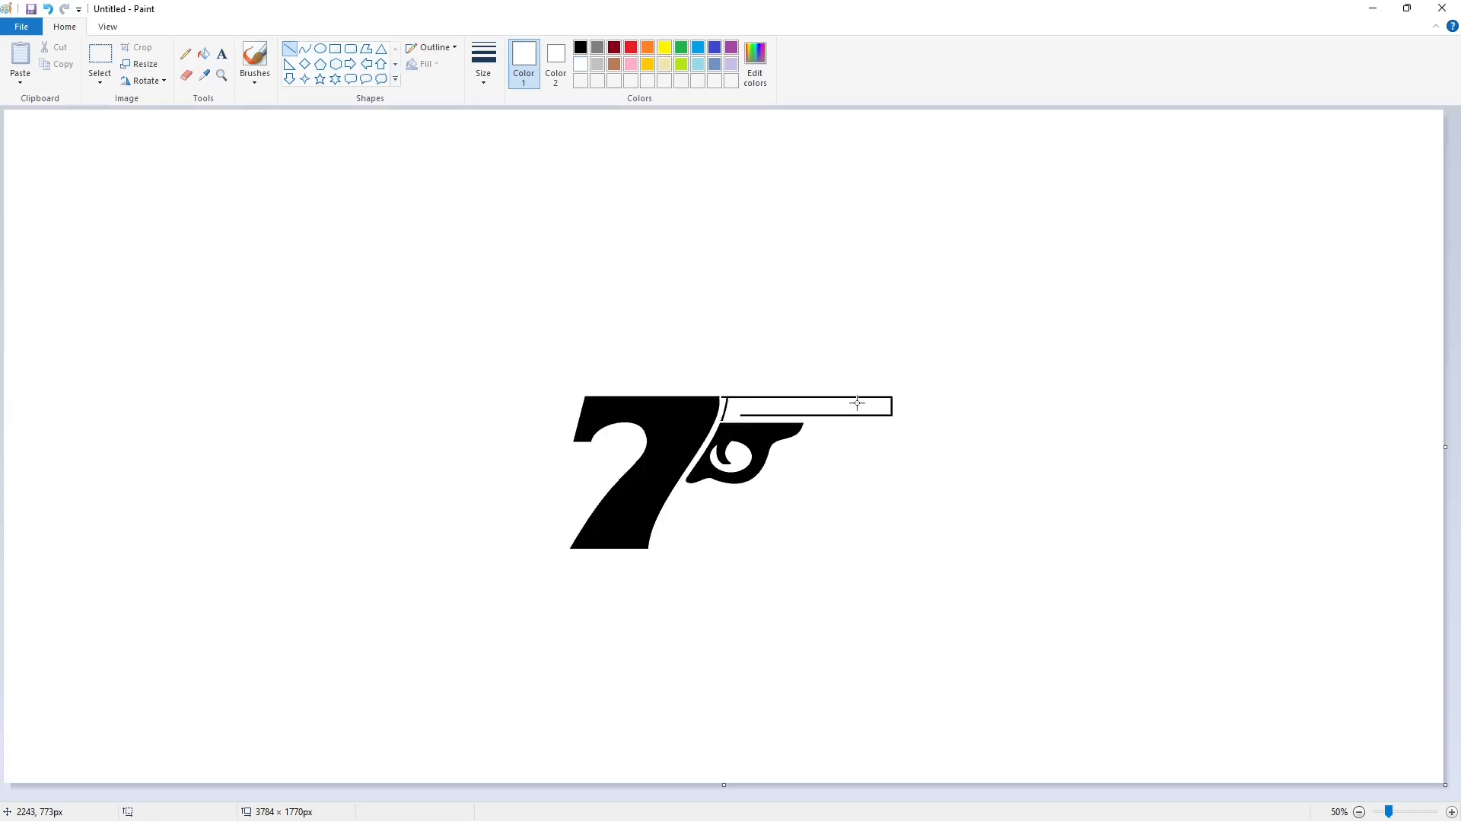
Outline a small front sight in black on top of the barrel near the muzzle
{"action": "left_click_drag", "start_coordinate": [867, 381], "coordinate": [879, 399]}
{"action": "left_click", "coordinate": [581, 49]}
{"action": "left_click", "coordinate": [305, 49]}
{"action": "left_click", "coordinate": [1451, 812]}
Extend the barrel's lower line to meet the curve at its rear end, and fill the barrel and front sight with black
{"action": "left_click", "coordinate": [289, 49]}
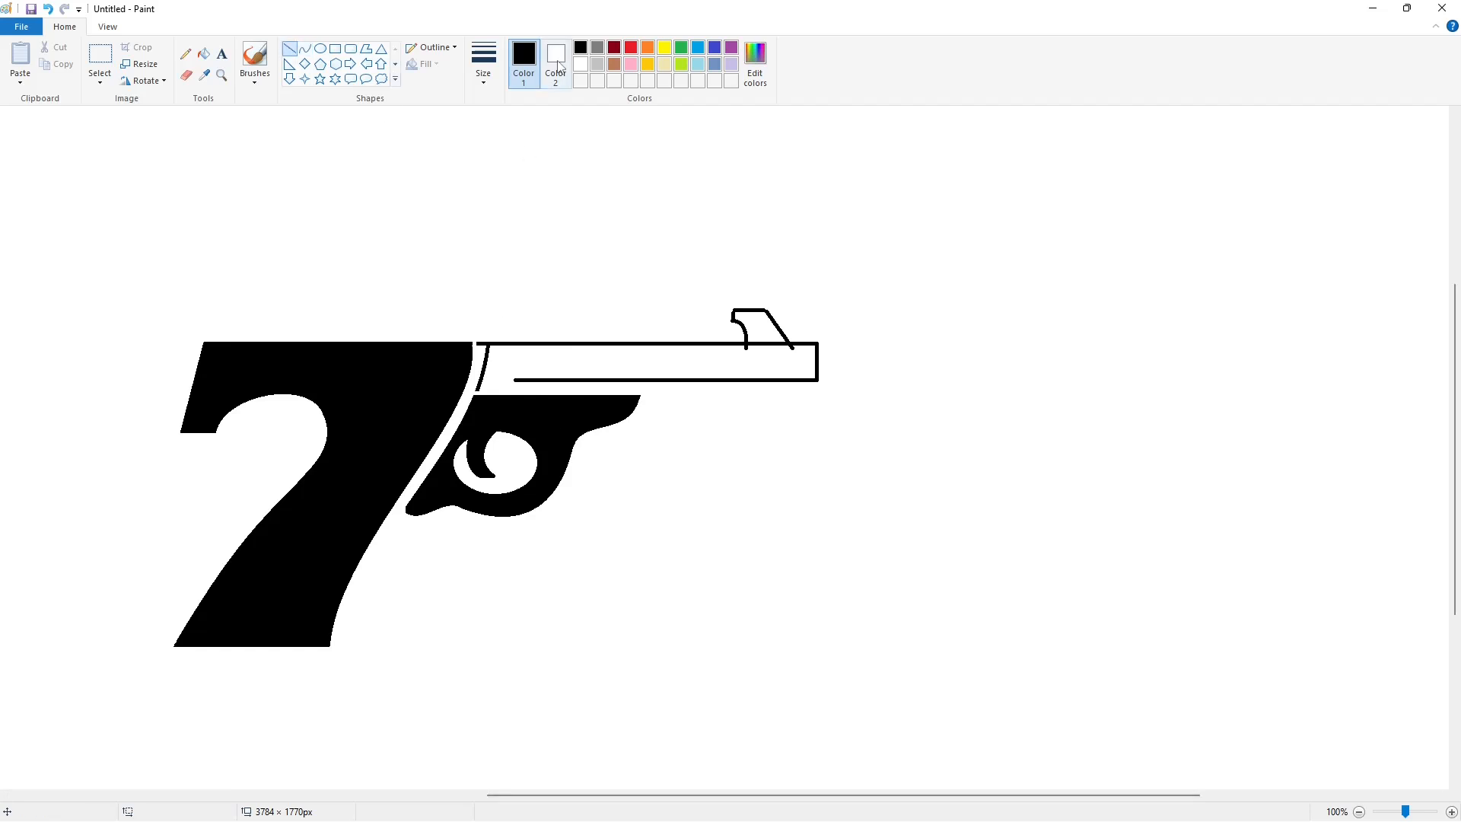
{"action": "left_click_drag", "start_coordinate": [481, 382], "coordinate": [537, 383]}
{"action": "left_click", "coordinate": [204, 53]}
{"action": "left_click", "coordinate": [757, 324]}
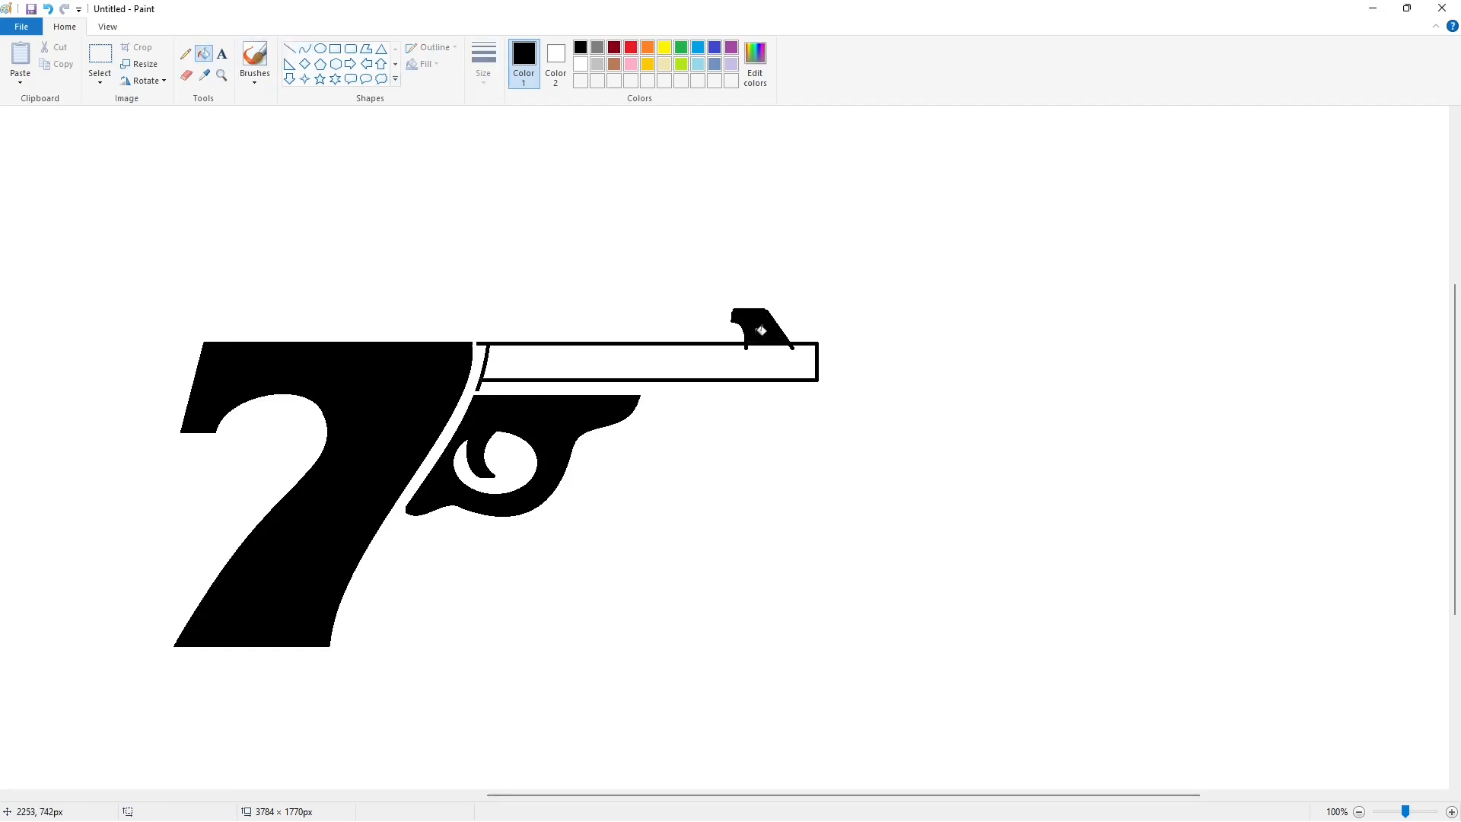
{"action": "left_click", "coordinate": [647, 362]}
Clean up the edges of the front sight and the barrel's rear end with white lines and white fill
{"action": "left_click", "coordinate": [581, 64]}
{"action": "left_click", "coordinate": [289, 49]}
{"action": "mouse_move", "coordinate": [721, 306]}
{"action": "left_mouse_down"}
{"action": "mouse_move", "coordinate": [799, 306]}
{"action": "mouse_move", "coordinate": [729, 286]}
{"action": "left_mouse_up"}
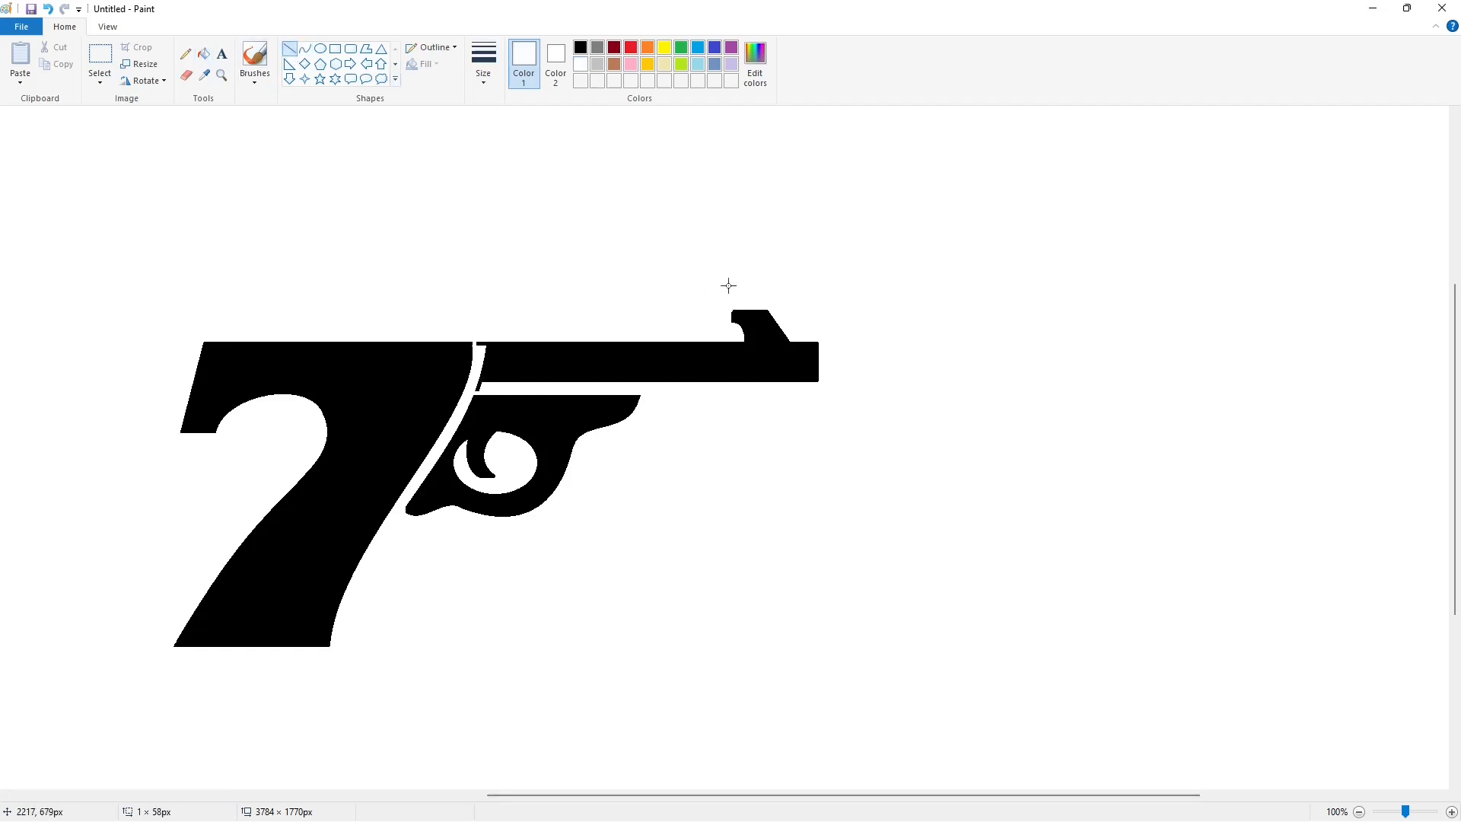
{"action": "left_click_drag", "start_coordinate": [475, 386], "coordinate": [487, 386]}
{"action": "left_click", "coordinate": [203, 53]}
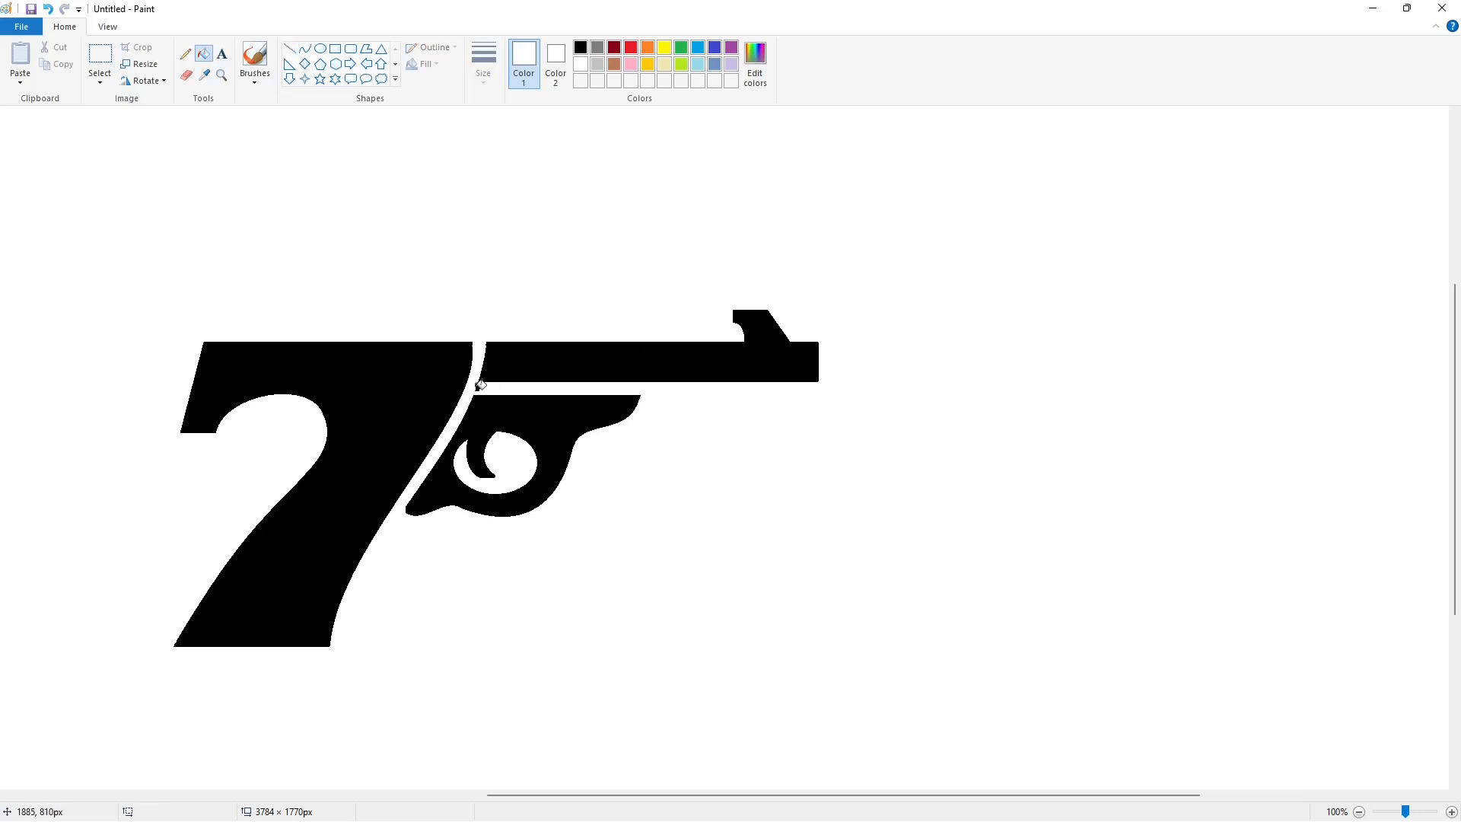
{"action": "scroll", "coordinate": [1265, 714], "scroll_direction": "down", "scroll_amount": 1}
Draw a black circle about as tall as the 7 and move it to the canvas's upper-left area
{"action": "left_click", "coordinate": [320, 48]}
{"action": "left_click", "coordinate": [580, 47]}
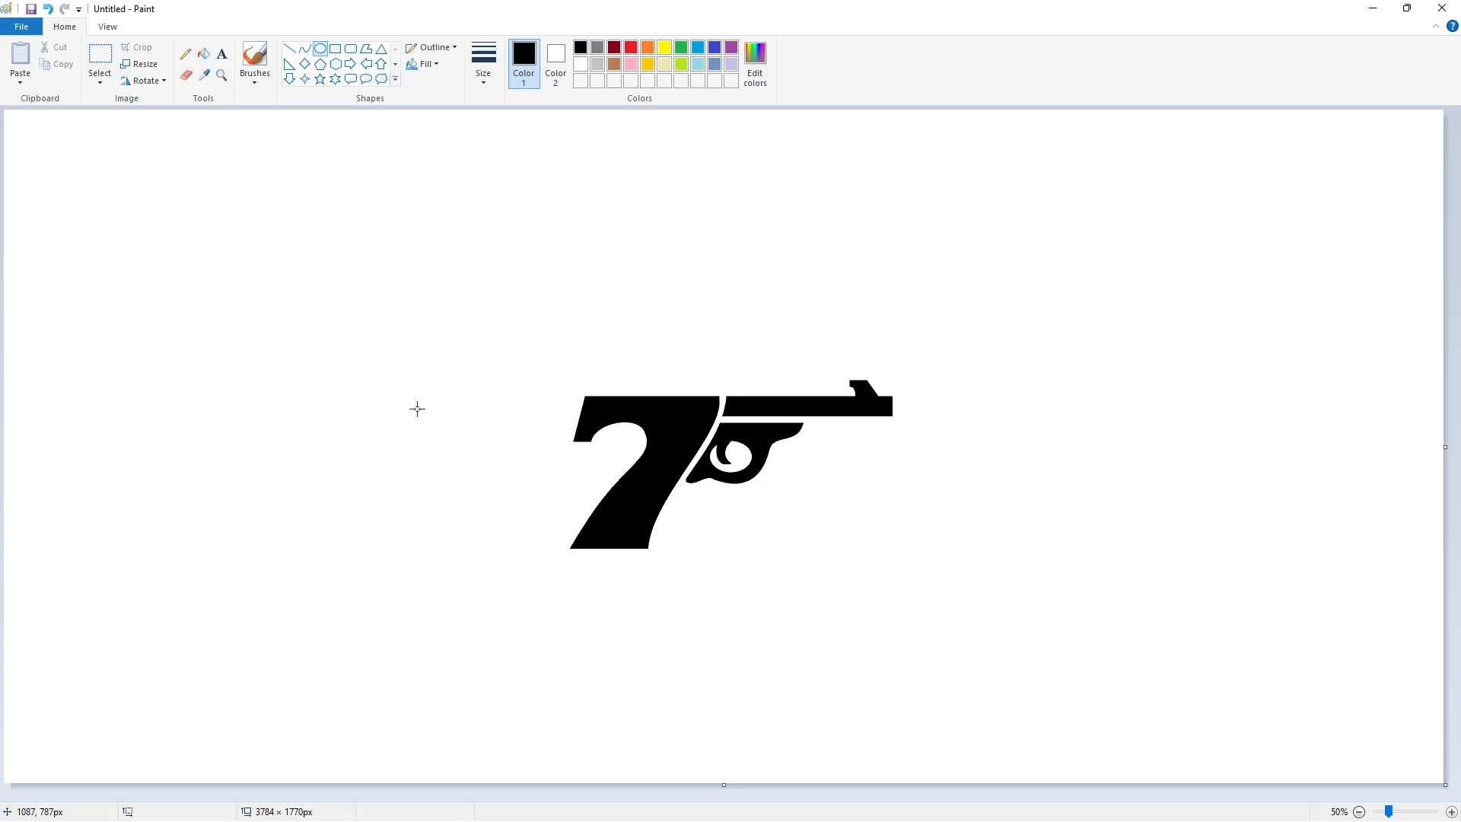
{"action": "left_click_drag", "start_coordinate": [417, 408], "coordinate": [551, 554]}
{"action": "left_click_drag", "start_coordinate": [484, 409], "coordinate": [487, 395]}
{"action": "left_click_drag", "start_coordinate": [551, 475], "coordinate": [571, 475]}
{"action": "left_click_drag", "start_coordinate": [417, 475], "coordinate": [414, 475]}
{"action": "left_click_drag", "start_coordinate": [477, 457], "coordinate": [113, 236]}
Copy the circle and place the copy beside the 7 using transparent selection
{"action": "left_click", "coordinate": [100, 54]}
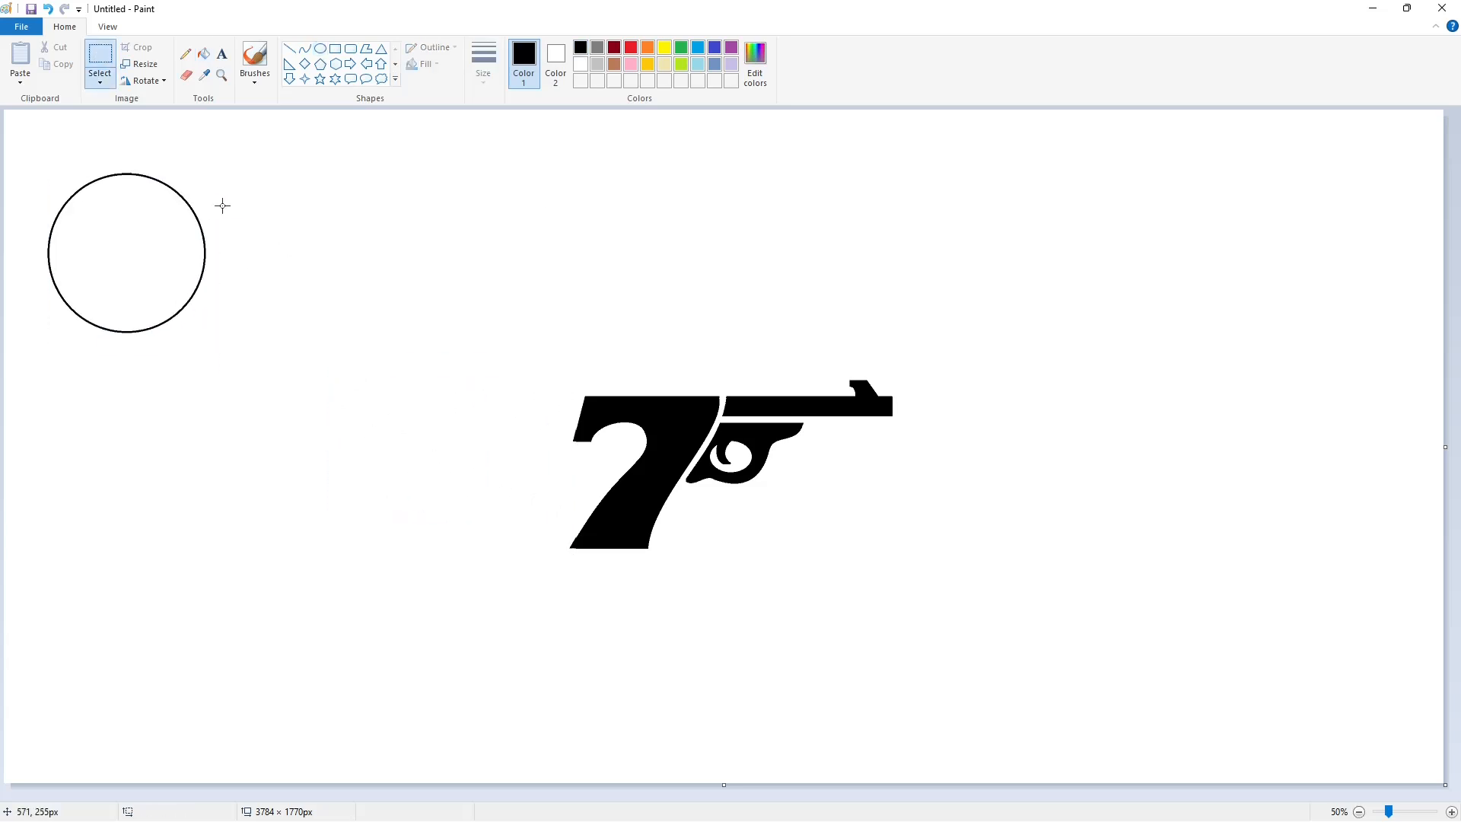
{"action": "left_click_drag", "start_coordinate": [245, 144], "coordinate": [19, 386]}
{"action": "key", "text": "ctrl+c"}
{"action": "key", "text": "ctrl+v"}
{"action": "left_click", "coordinate": [100, 80]}
{"action": "left_click", "coordinate": [153, 220]}
{"action": "left_click_drag", "start_coordinate": [116, 209], "coordinate": [460, 472]}
Skew the copied circle horizontally so it slants like the 7
{"action": "left_click", "coordinate": [145, 65]}
{"action": "double_click", "coordinate": [176, 267]}
{"action": "type", "text": "1"}
{"action": "key", "text": "Return"}
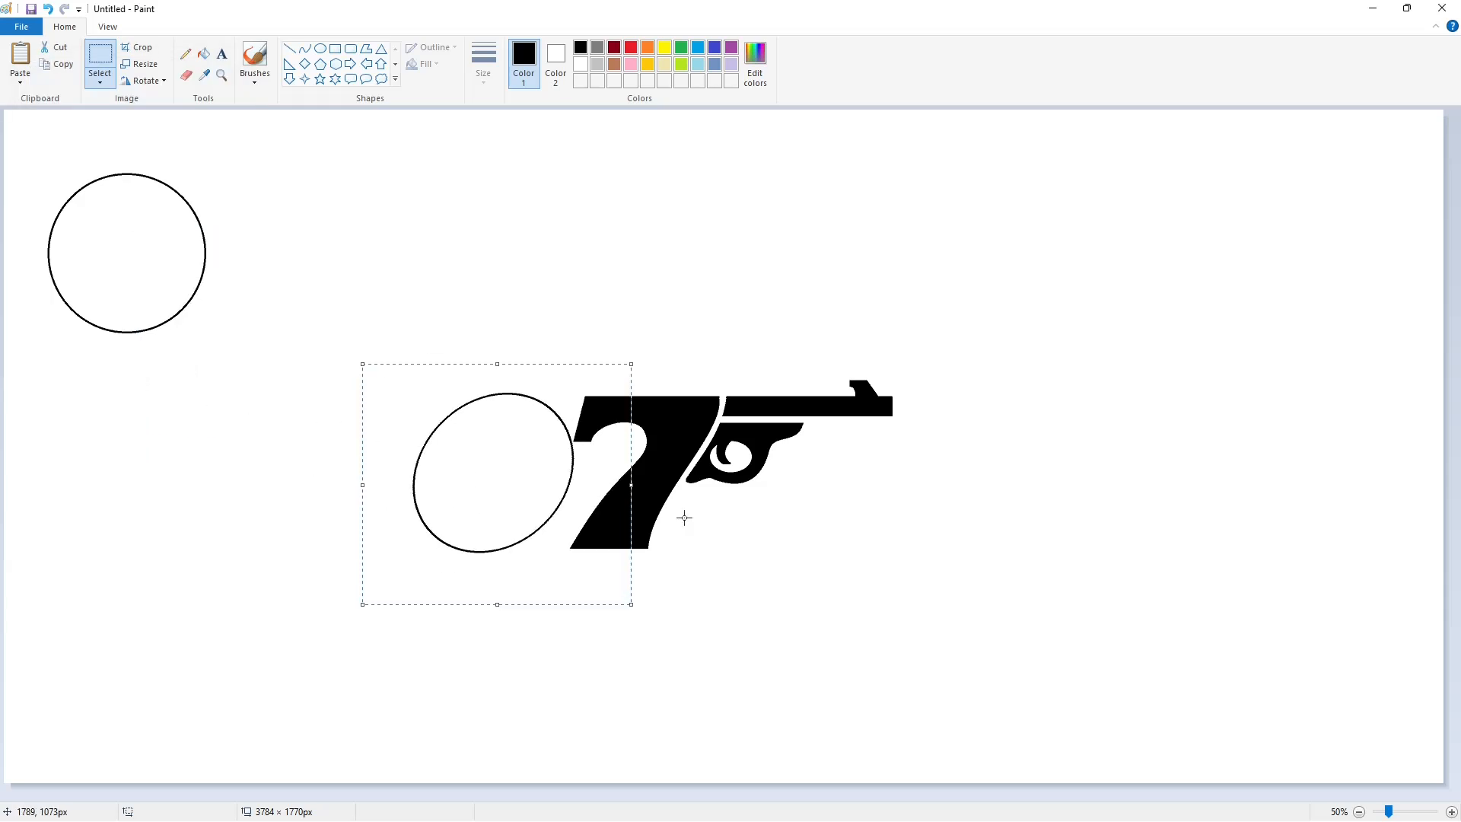
{"action": "left_click", "coordinate": [689, 520]}
Draw a narrow upright ellipse about 161 × 299 px and place it below the spare circle
{"action": "left_click", "coordinate": [320, 48]}
{"action": "left_click_drag", "start_coordinate": [459, 415], "coordinate": [521, 531]}
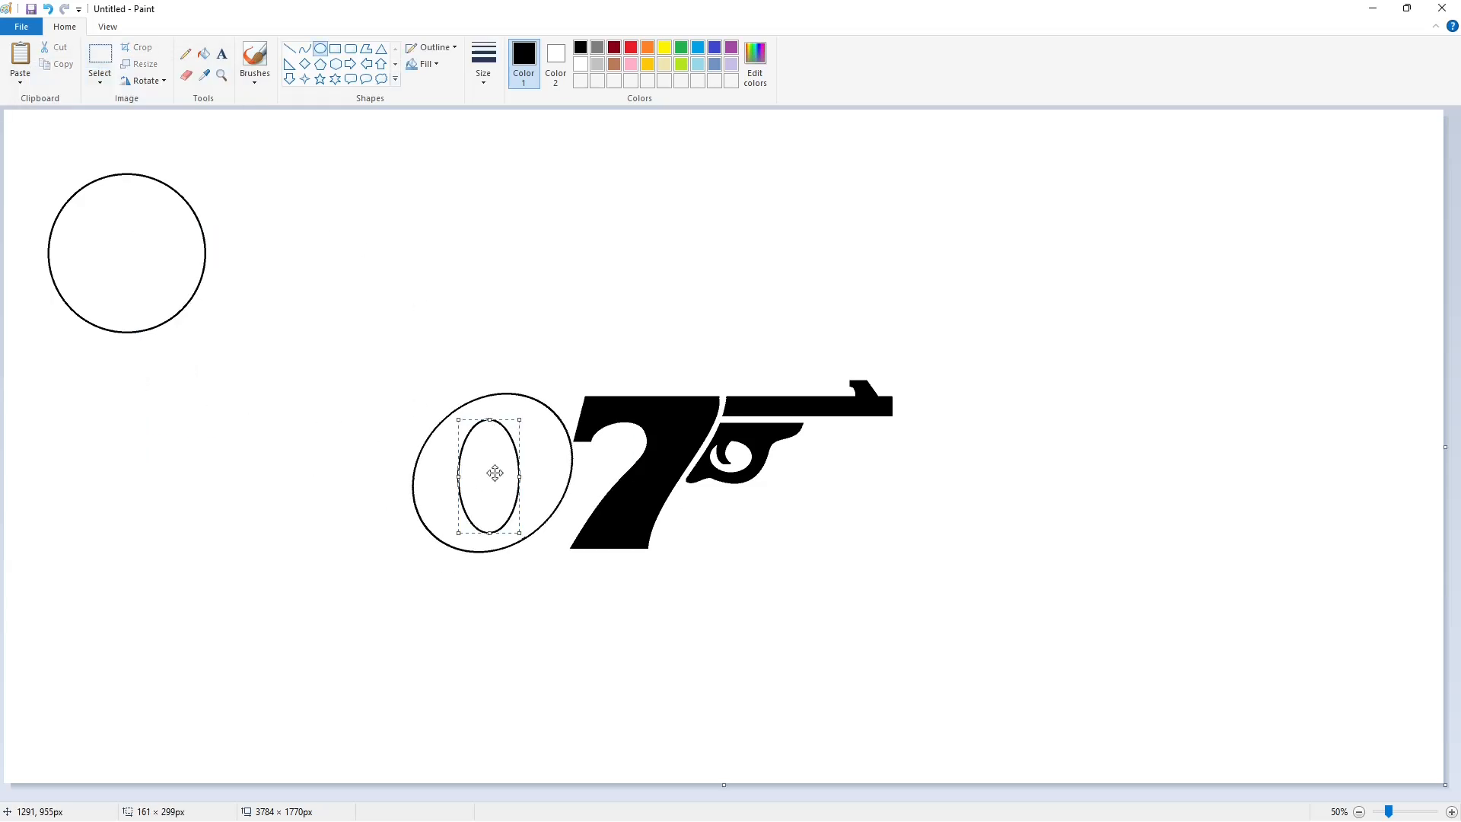
{"action": "left_click_drag", "start_coordinate": [496, 473], "coordinate": [114, 440]}
{"action": "left_click", "coordinate": [216, 402]}
Duplicate the narrow ellipse by copying and pasting it
{"action": "left_click", "coordinate": [100, 57]}
{"action": "left_click_drag", "start_coordinate": [45, 357], "coordinate": [215, 592]}
{"action": "key", "text": "ctrl+c"}
{"action": "key", "text": "ctrl+v"}
Skew the copied narrow ellipse horizontally and center it inside the slanted circle beside the 7
{"action": "left_click", "coordinate": [145, 65]}
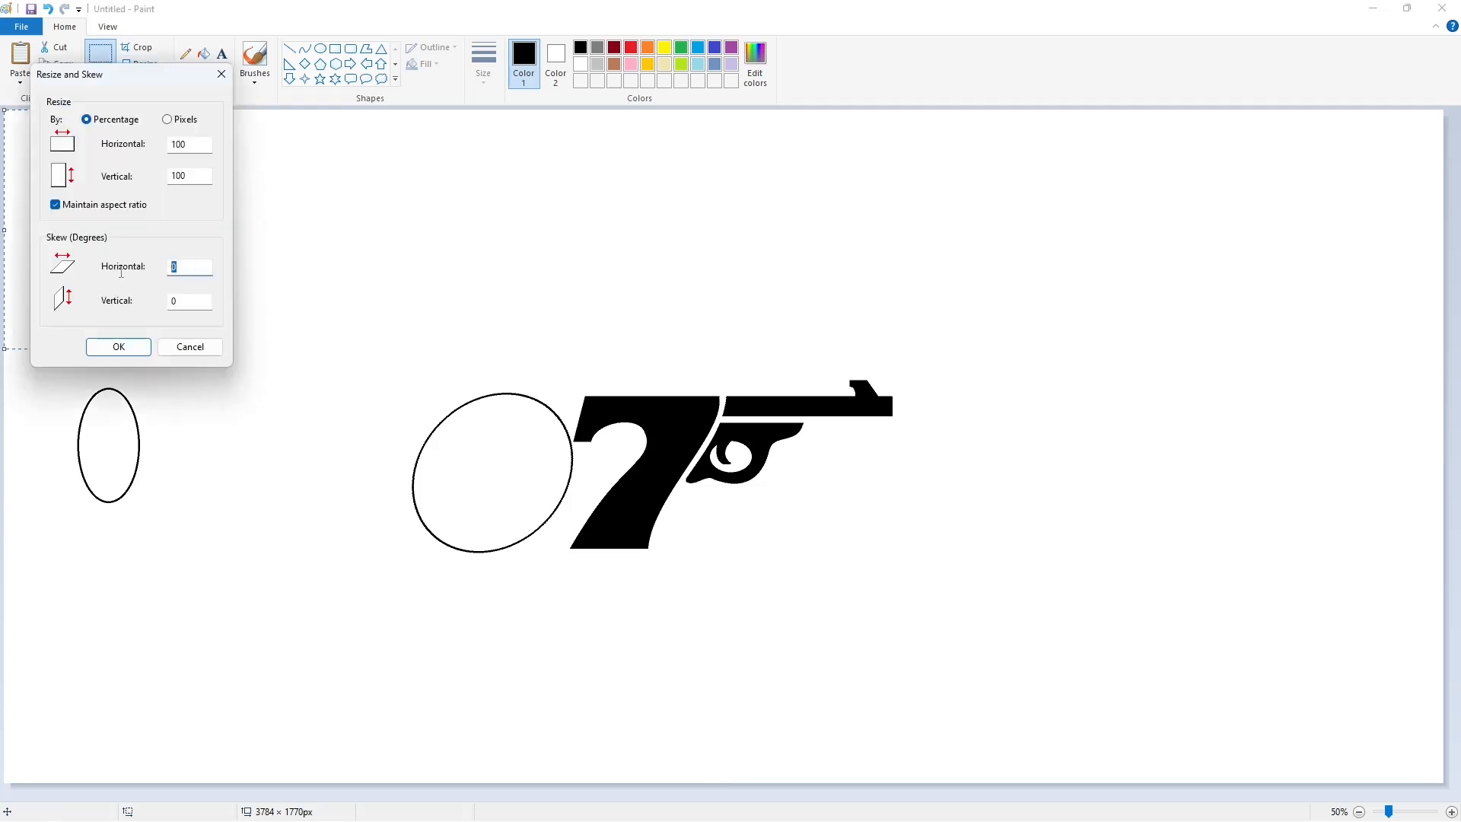
{"action": "key", "text": "Return"}
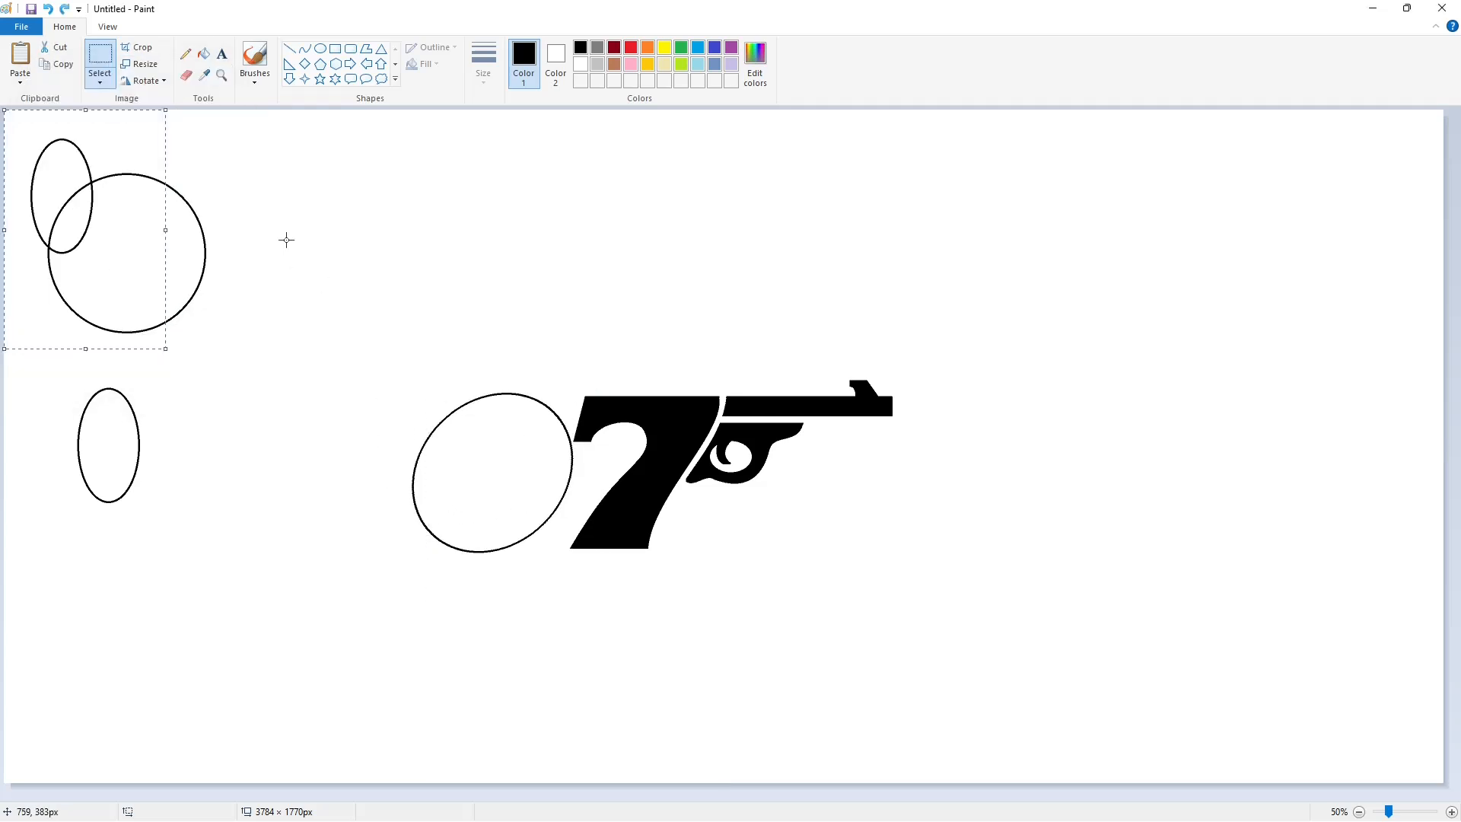
{"action": "left_click", "coordinate": [145, 65]}
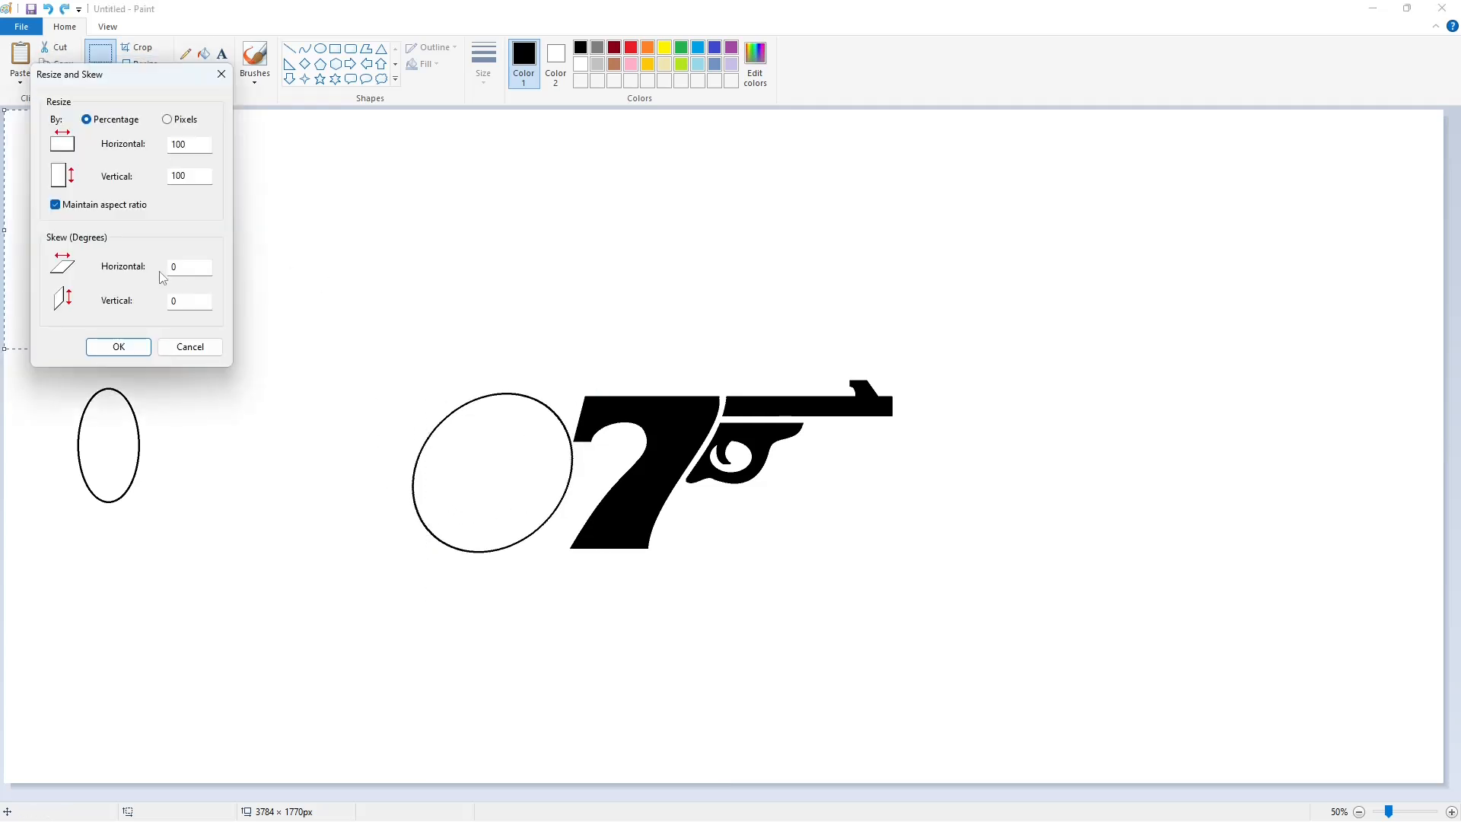
{"action": "key", "text": "Return"}
{"action": "key", "text": "ctrl+w"}
{"action": "key", "text": "Return"}
{"action": "left_click_drag", "start_coordinate": [153, 272], "coordinate": [505, 465]}
Fill the slanted zero's ring with black and erase the spare circle and ellipse with white fill
{"action": "left_click", "coordinate": [203, 54]}
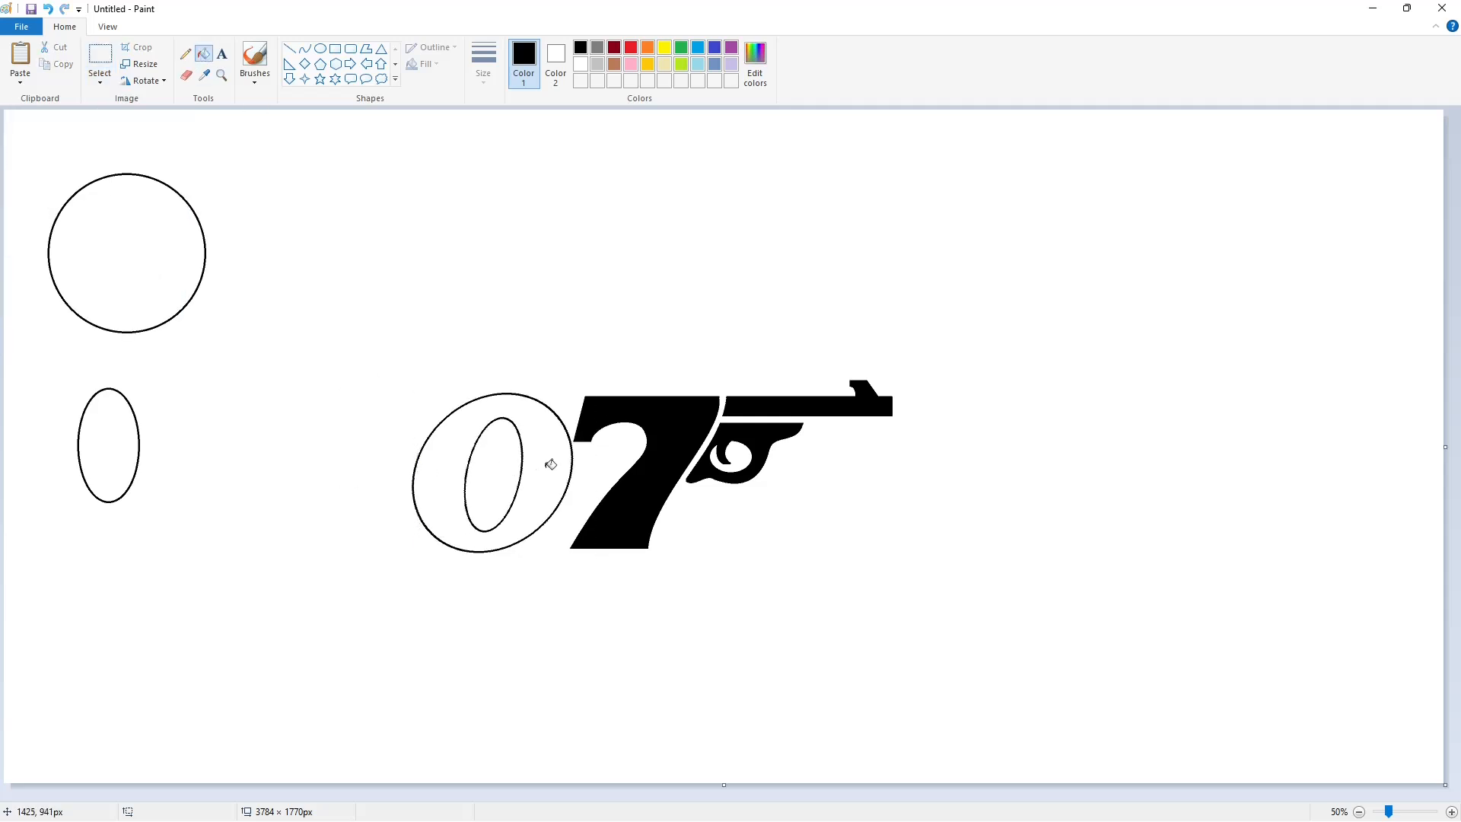
{"action": "left_click", "coordinate": [555, 460]}
{"action": "left_click", "coordinate": [114, 235]}
{"action": "left_click", "coordinate": [101, 435]}
{"action": "left_click", "coordinate": [580, 64]}
{"action": "left_click", "coordinate": [177, 218]}
{"action": "left_click", "coordinate": [109, 442]}
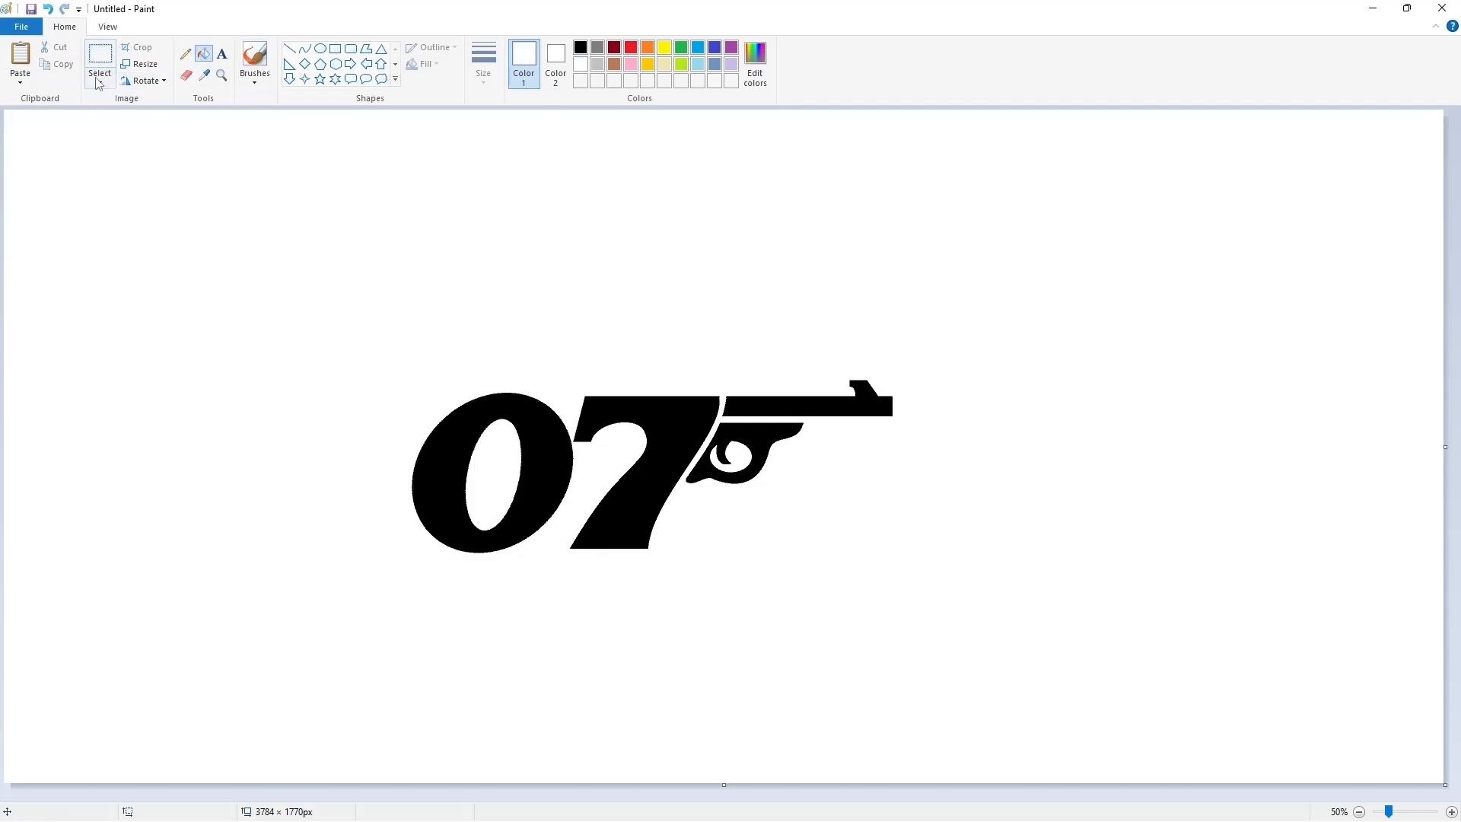
Copy the finished zero to the canvas's upper-left area and erase the pieces of the 7 copied with it
{"action": "left_click", "coordinate": [100, 58]}
{"action": "key", "text": "ctrl+c"}
{"action": "key", "text": "ctrl+v"}
{"action": "left_click_drag", "start_coordinate": [267, 286], "coordinate": [165, 296]}
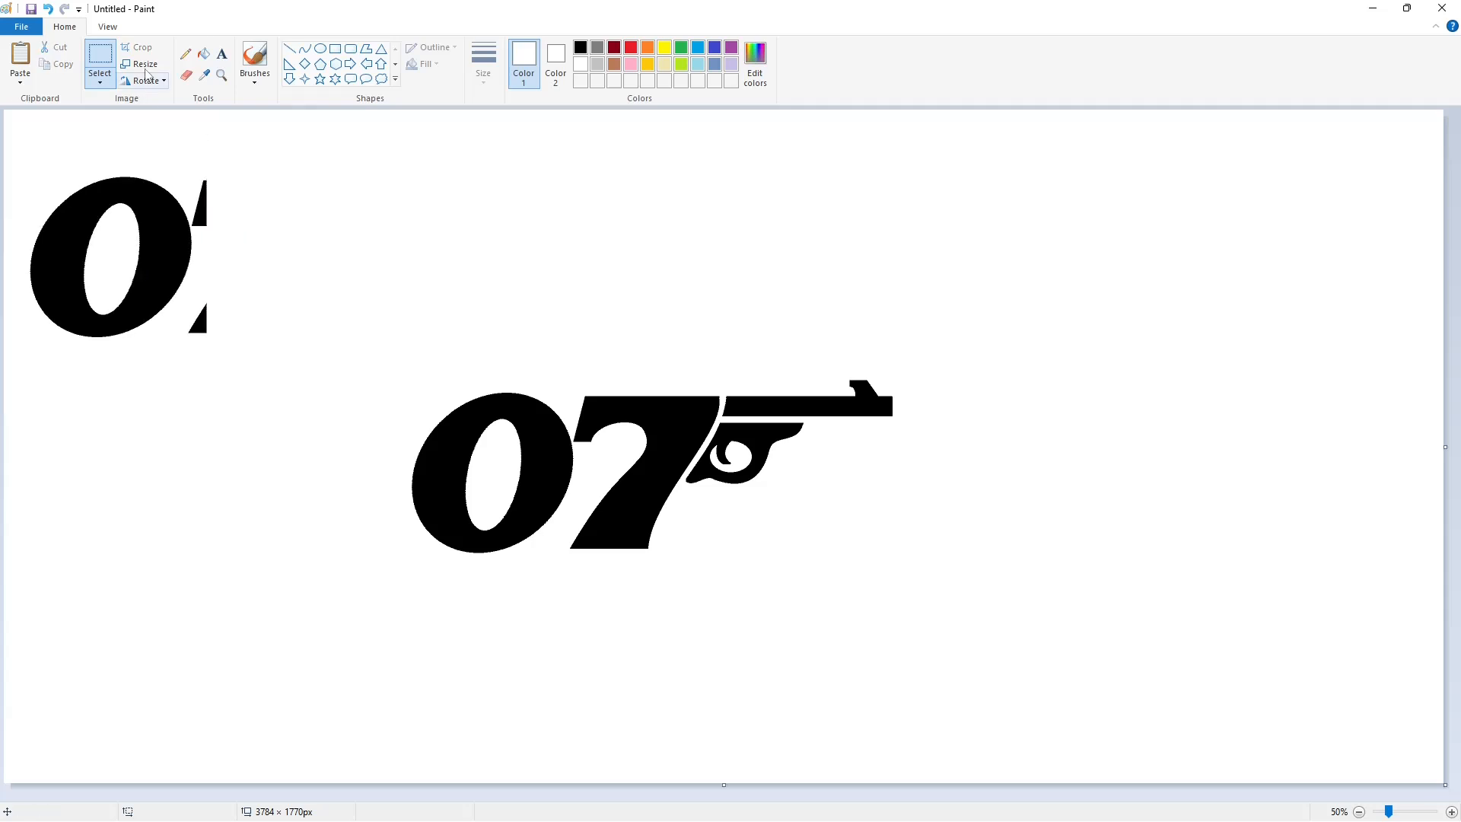
{"action": "left_click", "coordinate": [204, 54]}
{"action": "left_click", "coordinate": [200, 205]}
{"action": "left_click", "coordinate": [200, 325]}
Copy the cleaned zero to the left of the existing zero to form 007, and erase the spare zero
{"action": "left_click", "coordinate": [99, 57]}
{"action": "left_click_drag", "start_coordinate": [246, 396], "coordinate": [2, 123]}
{"action": "key", "text": "ctrl+c"}
{"action": "key", "text": "ctrl+v"}
{"action": "left_click_drag", "start_coordinate": [125, 247], "coordinate": [346, 478]}
{"action": "left_click", "coordinate": [203, 53]}
{"action": "left_click", "coordinate": [180, 221]}
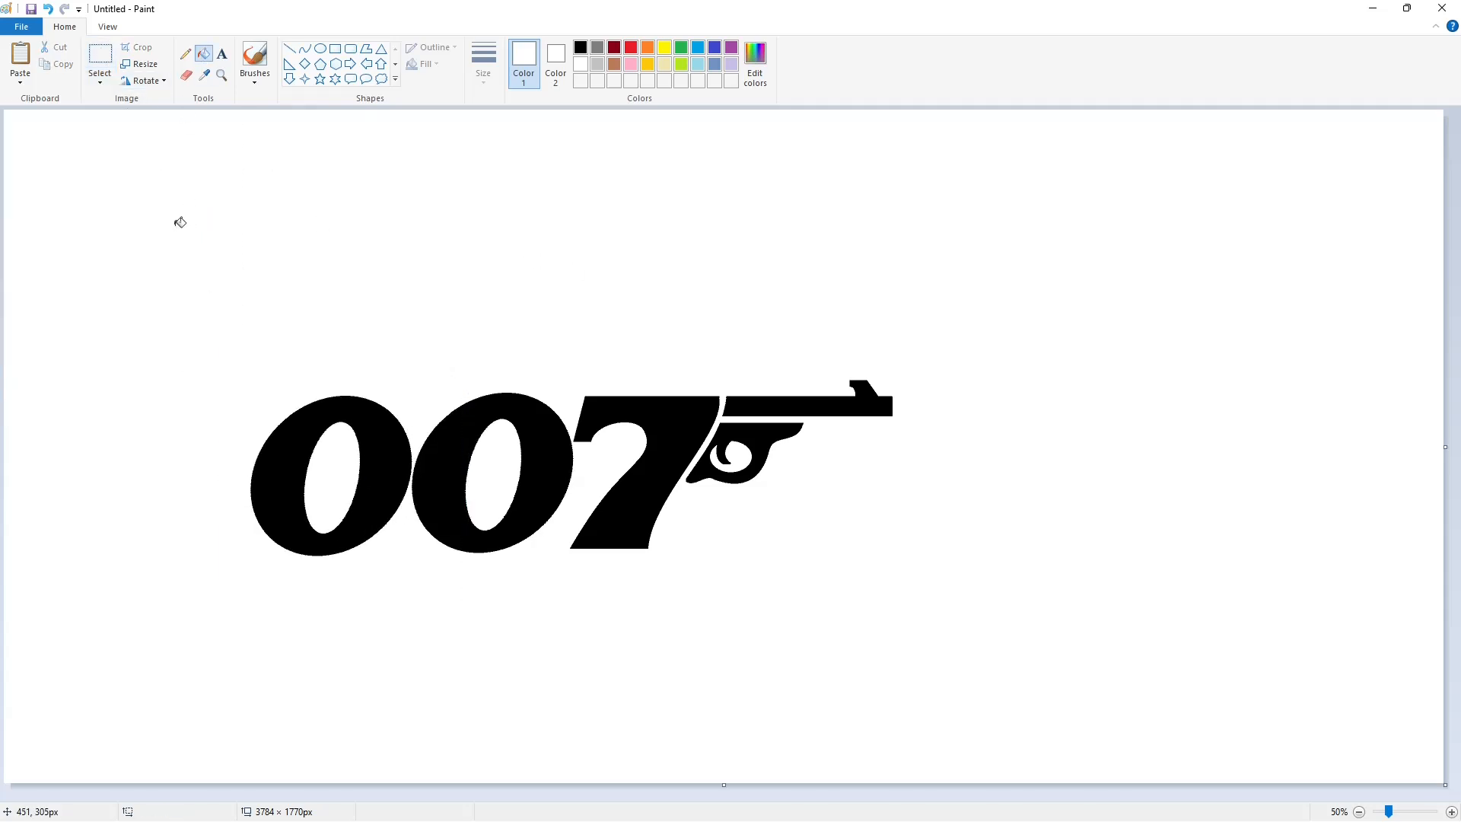
Copy the whole 007 gun logo and place the copy in the canvas's lower-right corner
{"action": "left_click", "coordinate": [99, 57]}
{"action": "left_click_drag", "start_coordinate": [124, 213], "coordinate": [936, 694]}
{"action": "key", "text": "ctrl+c"}
{"action": "key", "text": "ctrl+v"}
{"action": "left_click_drag", "start_coordinate": [329, 387], "coordinate": [987, 715]}
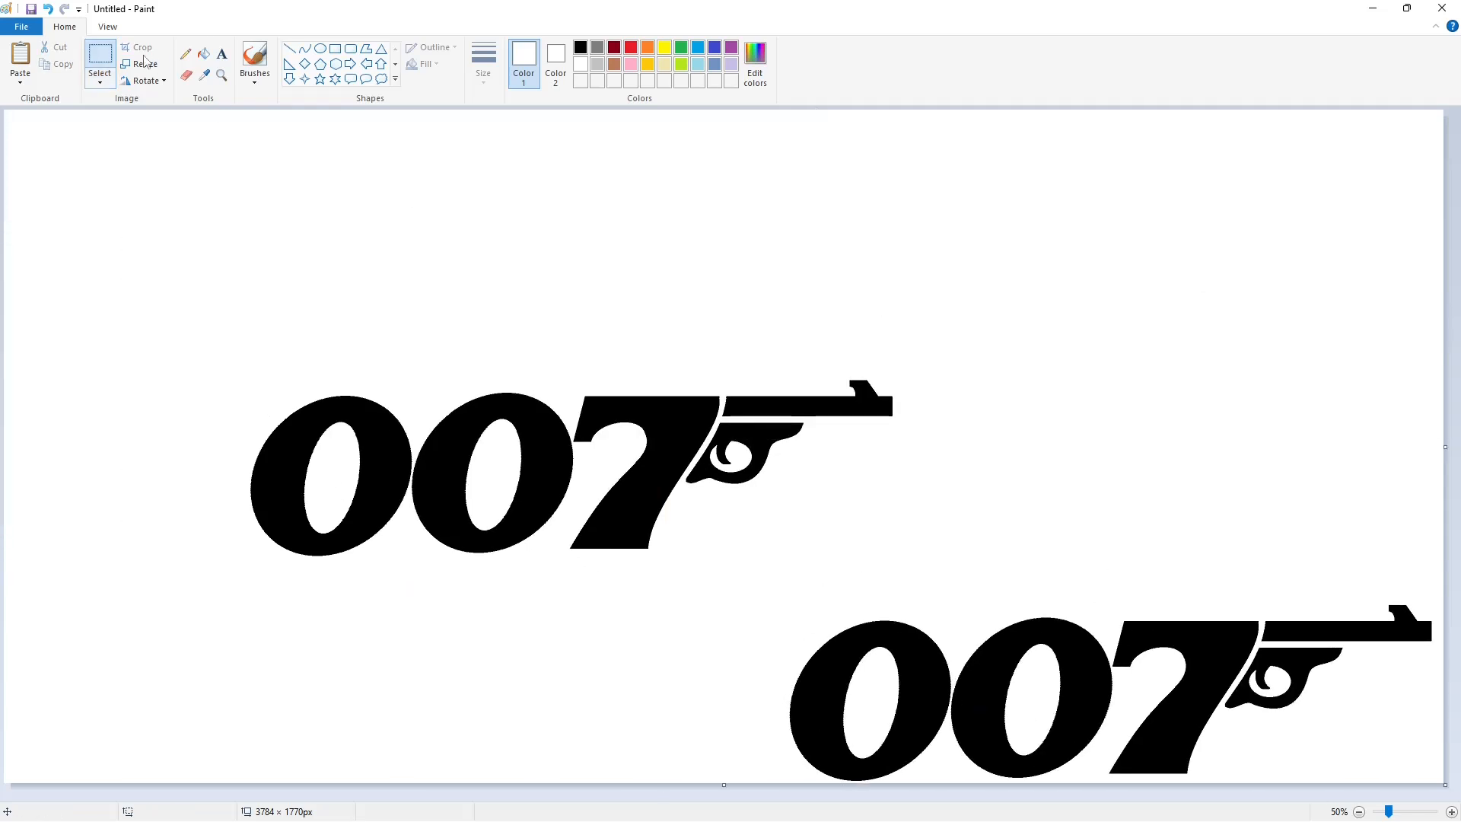
Fill the original logo's digits, barrel and trigger guard with purple
{"action": "left_click", "coordinate": [732, 48]}
{"action": "left_click", "coordinate": [203, 53]}
{"action": "left_click", "coordinate": [637, 468]}
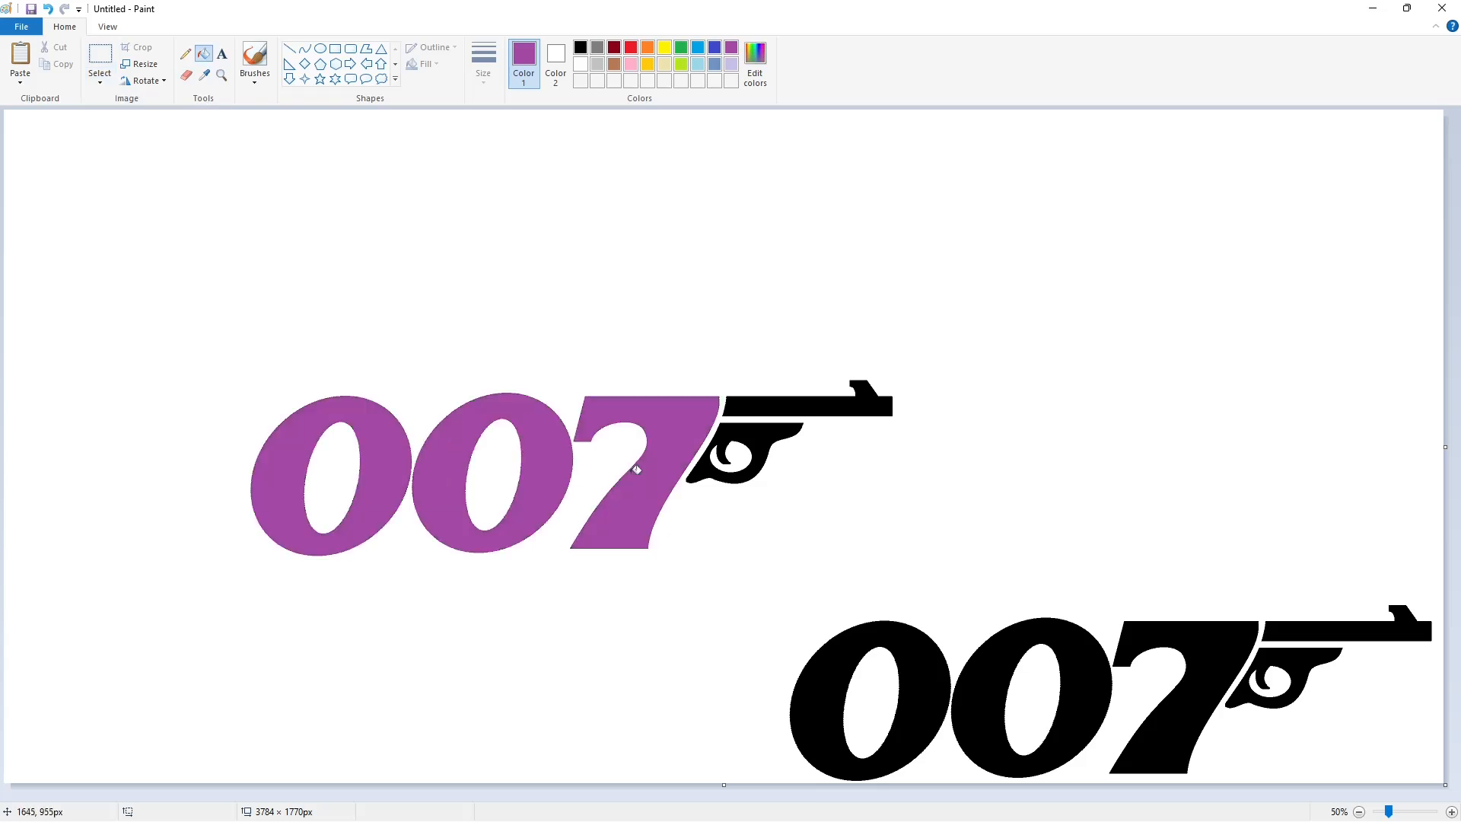
{"action": "left_click", "coordinate": [838, 405]}
{"action": "left_click", "coordinate": [777, 430]}
Draw a large upright black ellipse over the purple digits and adjust its height and width
{"action": "left_click", "coordinate": [580, 47]}
{"action": "left_click", "coordinate": [320, 48]}
{"action": "mouse_move", "coordinate": [308, 198]}
{"action": "left_mouse_down"}
{"action": "mouse_move", "coordinate": [453, 521]}
{"action": "mouse_move", "coordinate": [664, 648]}
{"action": "left_mouse_up"}
{"action": "left_click_drag", "start_coordinate": [491, 196], "coordinate": [492, 143]}
{"action": "left_click_drag", "start_coordinate": [308, 398], "coordinate": [291, 403]}
{"action": "left_click_drag", "start_coordinate": [663, 398], "coordinate": [710, 409]}
{"action": "left_click_drag", "start_coordinate": [291, 397], "coordinate": [286, 398]}
{"action": "left_click", "coordinate": [913, 386]}
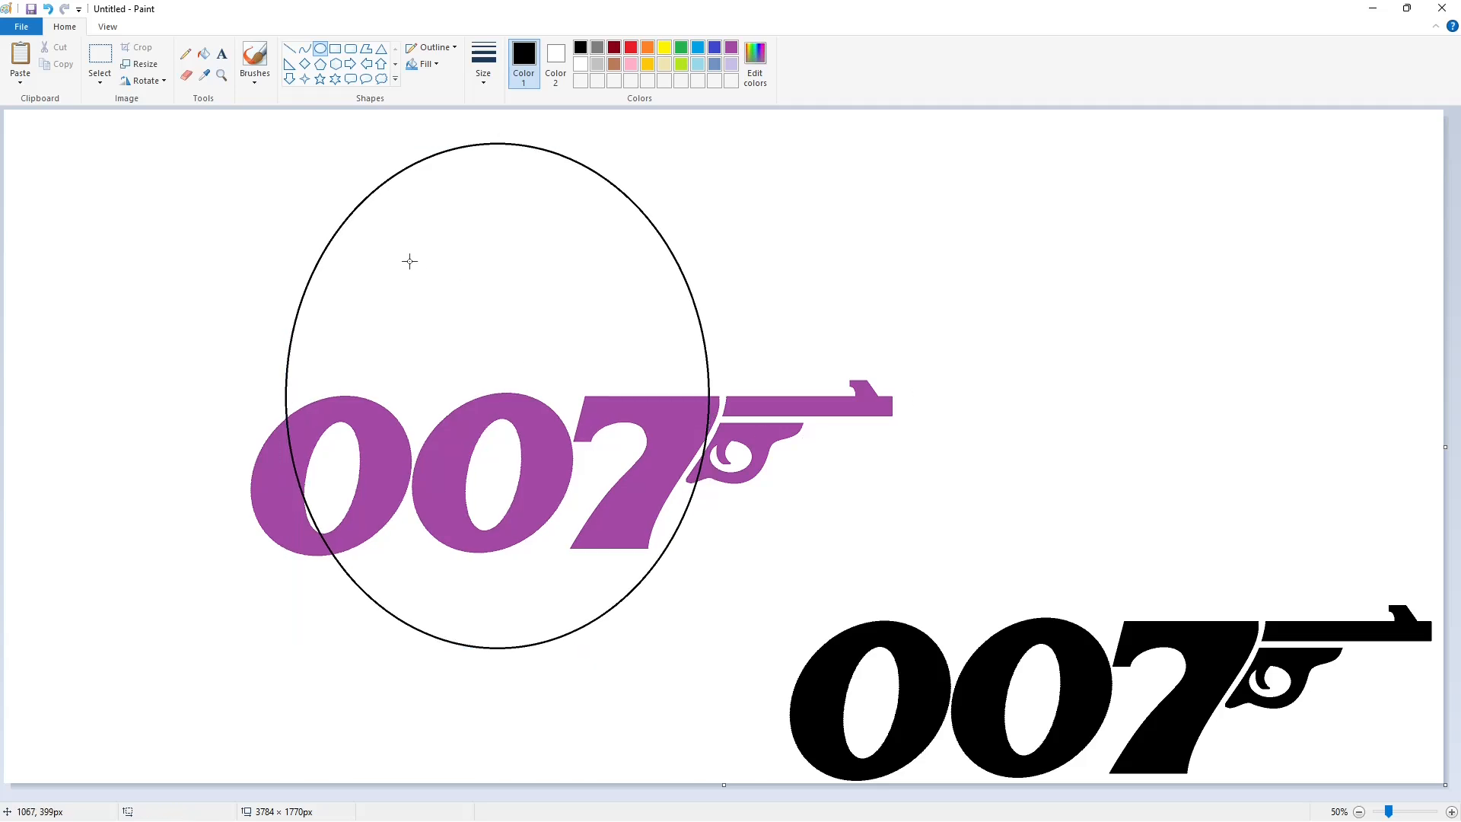
Draw a smaller upright ellipse about 531 × 835 px inside the large one
{"action": "left_click_drag", "start_coordinate": [404, 245], "coordinate": [617, 532]}
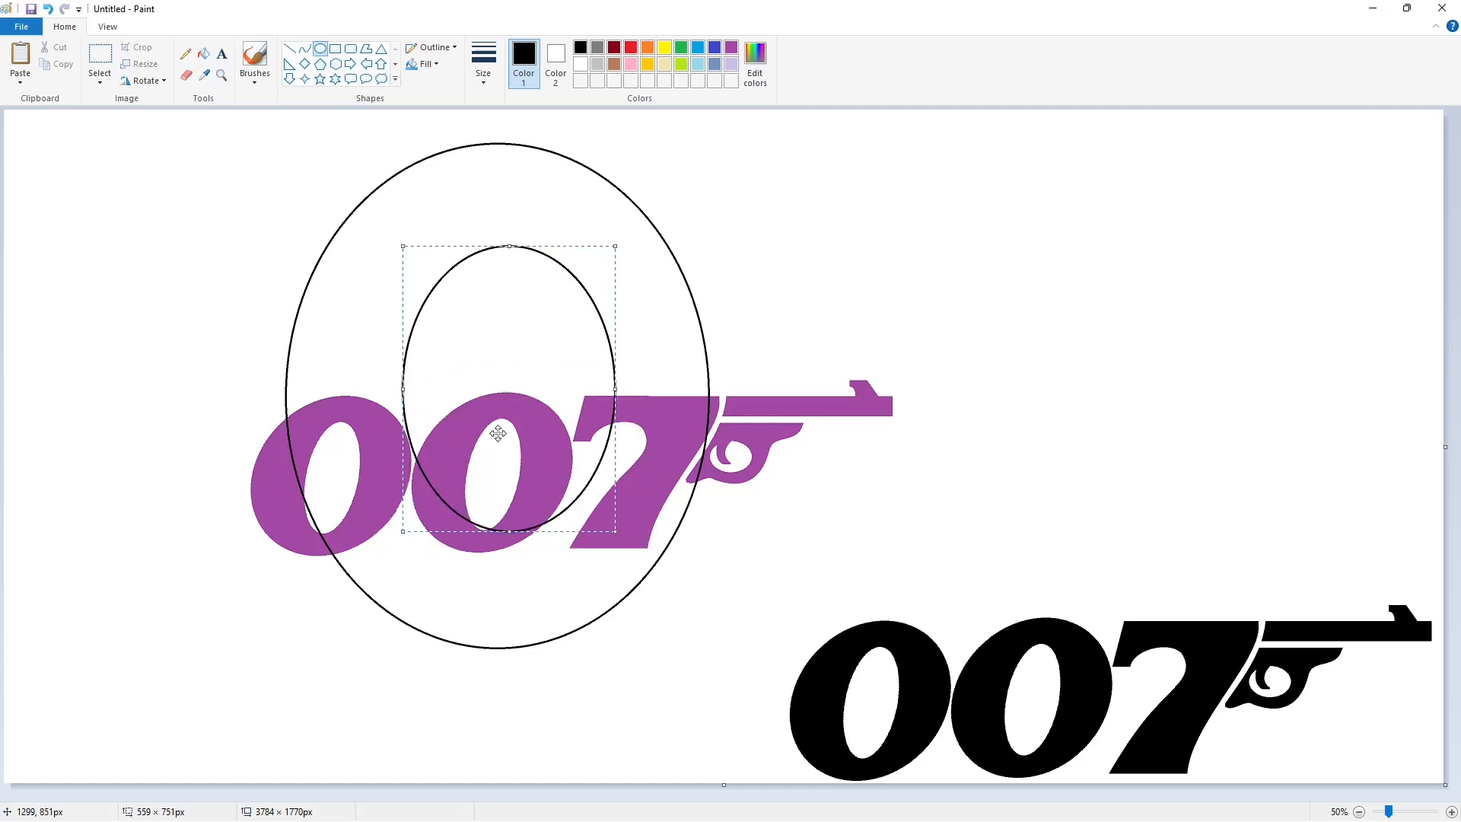
{"action": "left_click_drag", "start_coordinate": [500, 434], "coordinate": [494, 418]}
{"action": "left_click_drag", "start_coordinate": [505, 516], "coordinate": [505, 546]}
{"action": "left_click_drag", "start_coordinate": [398, 388], "coordinate": [403, 391]}
{"action": "left_click_drag", "start_coordinate": [610, 386], "coordinate": [603, 389]}
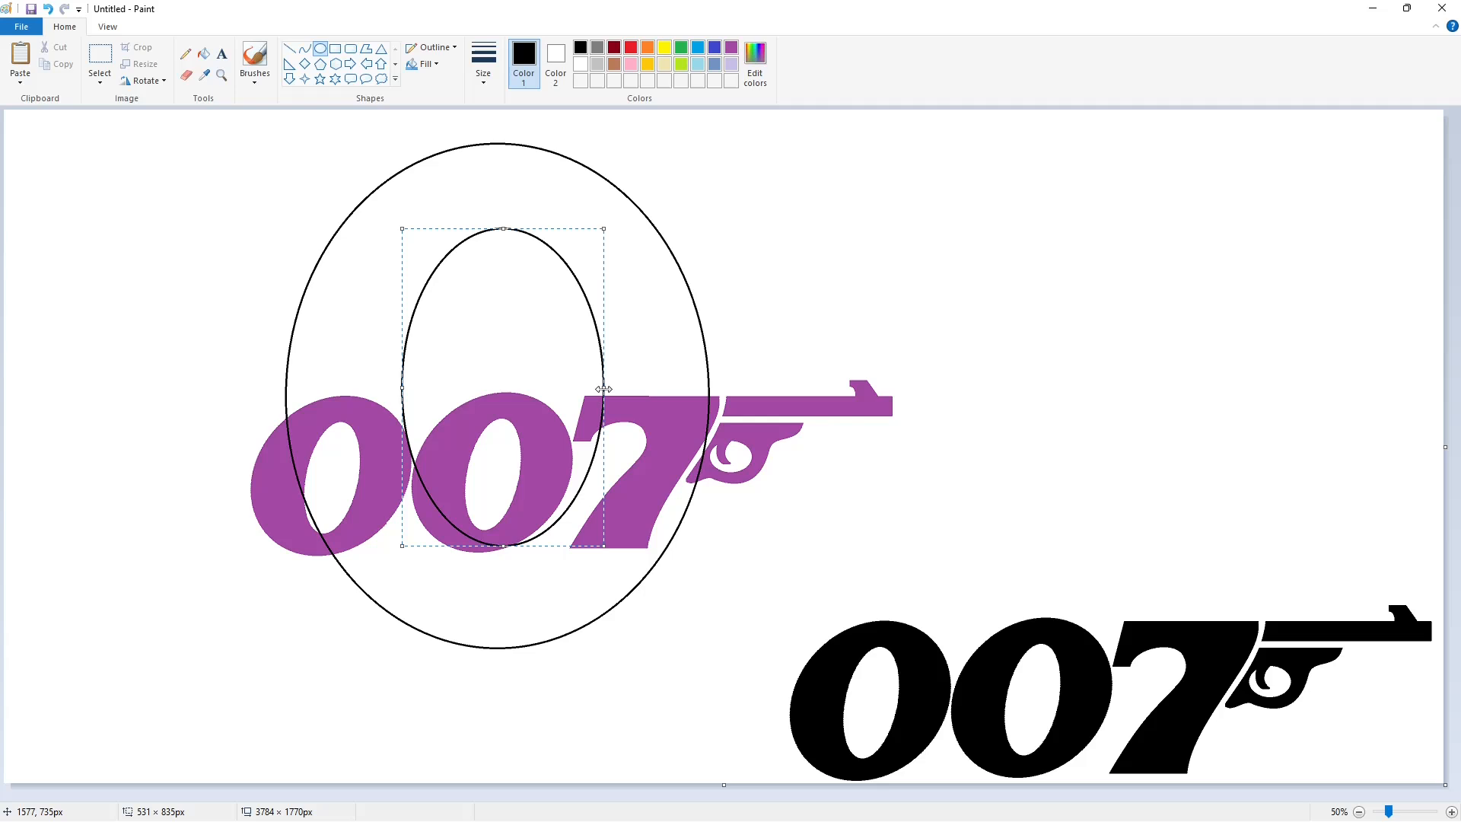
{"action": "left_click", "coordinate": [873, 348]}
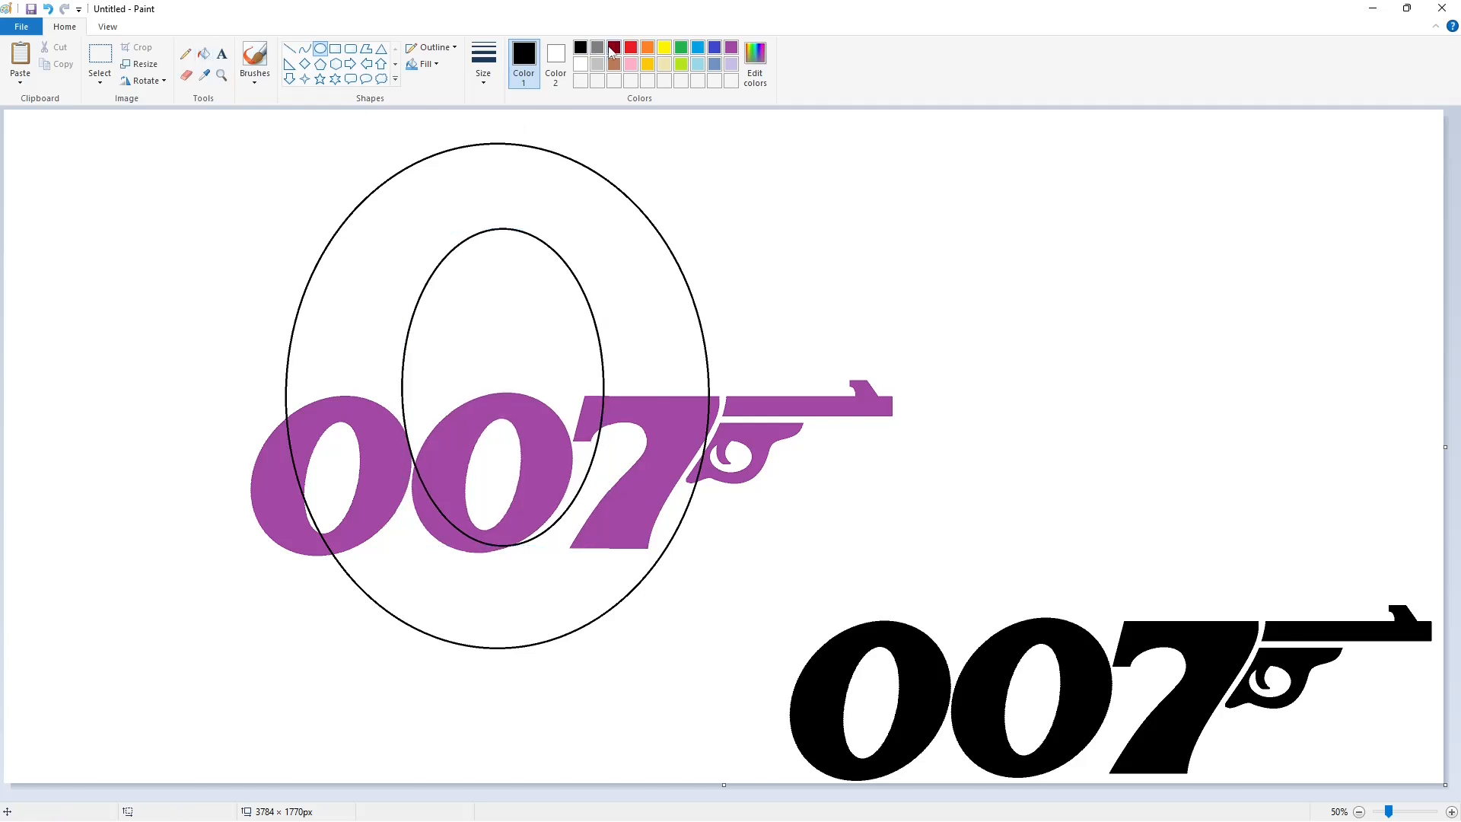
Draw a dark red arch across the inner ellipse and a horizontal dark red line across the ring's upper-right part
{"action": "left_click", "coordinate": [614, 49]}
{"action": "left_click", "coordinate": [305, 49]}
{"action": "left_click_drag", "start_coordinate": [404, 348], "coordinate": [672, 396]}
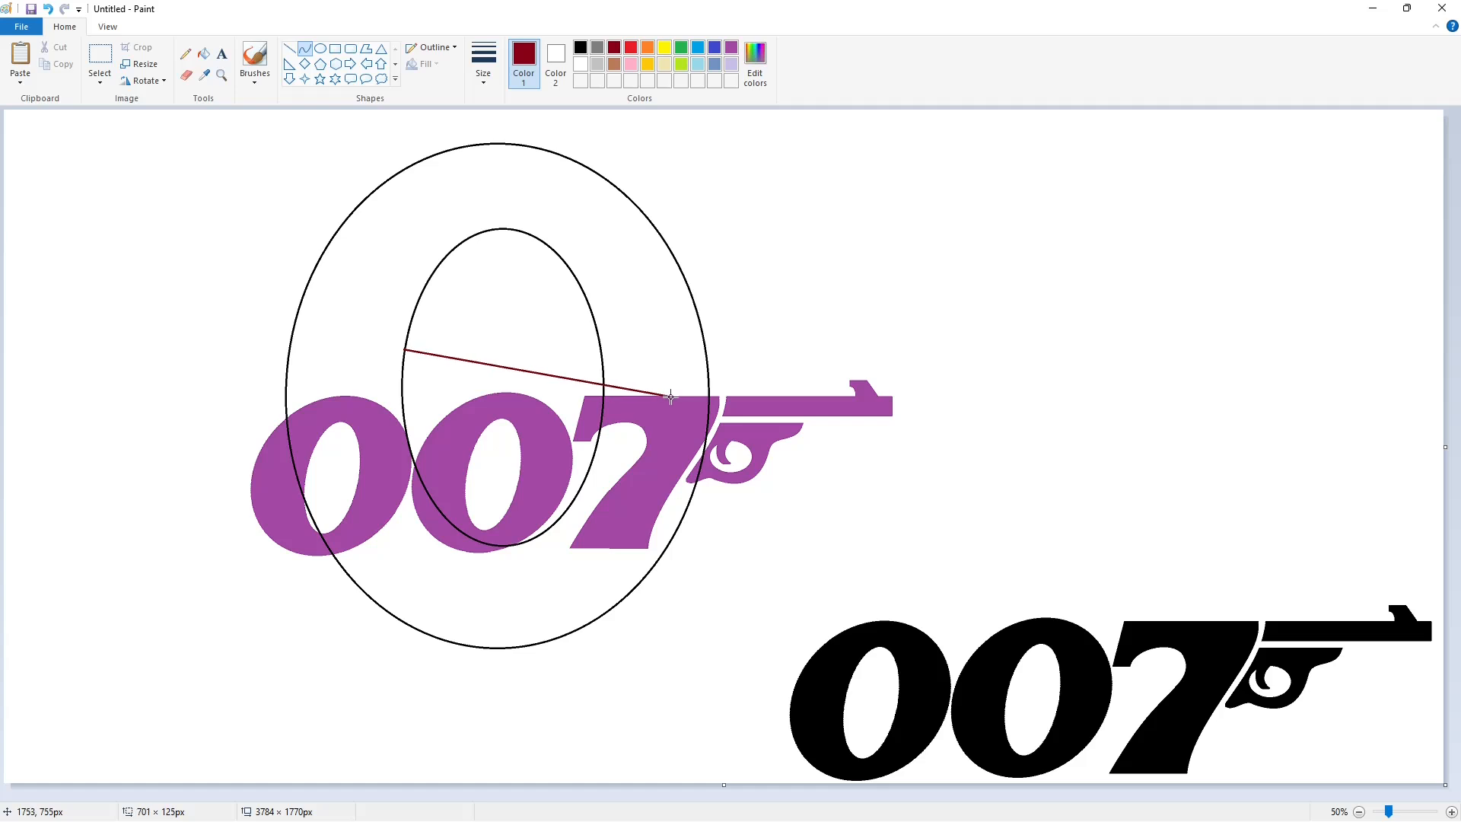
{"action": "mouse_move", "coordinate": [533, 371]}
{"action": "left_mouse_down"}
{"action": "mouse_move", "coordinate": [522, 290]}
{"action": "mouse_move", "coordinate": [690, 275]}
{"action": "left_mouse_up"}
{"action": "left_click", "coordinate": [290, 49]}
Erase the inner ellipse's short arc between the dark red lines with white, and fill the upper part of the ring with dark red
{"action": "left_click", "coordinate": [581, 64]}
{"action": "left_click", "coordinate": [203, 53]}
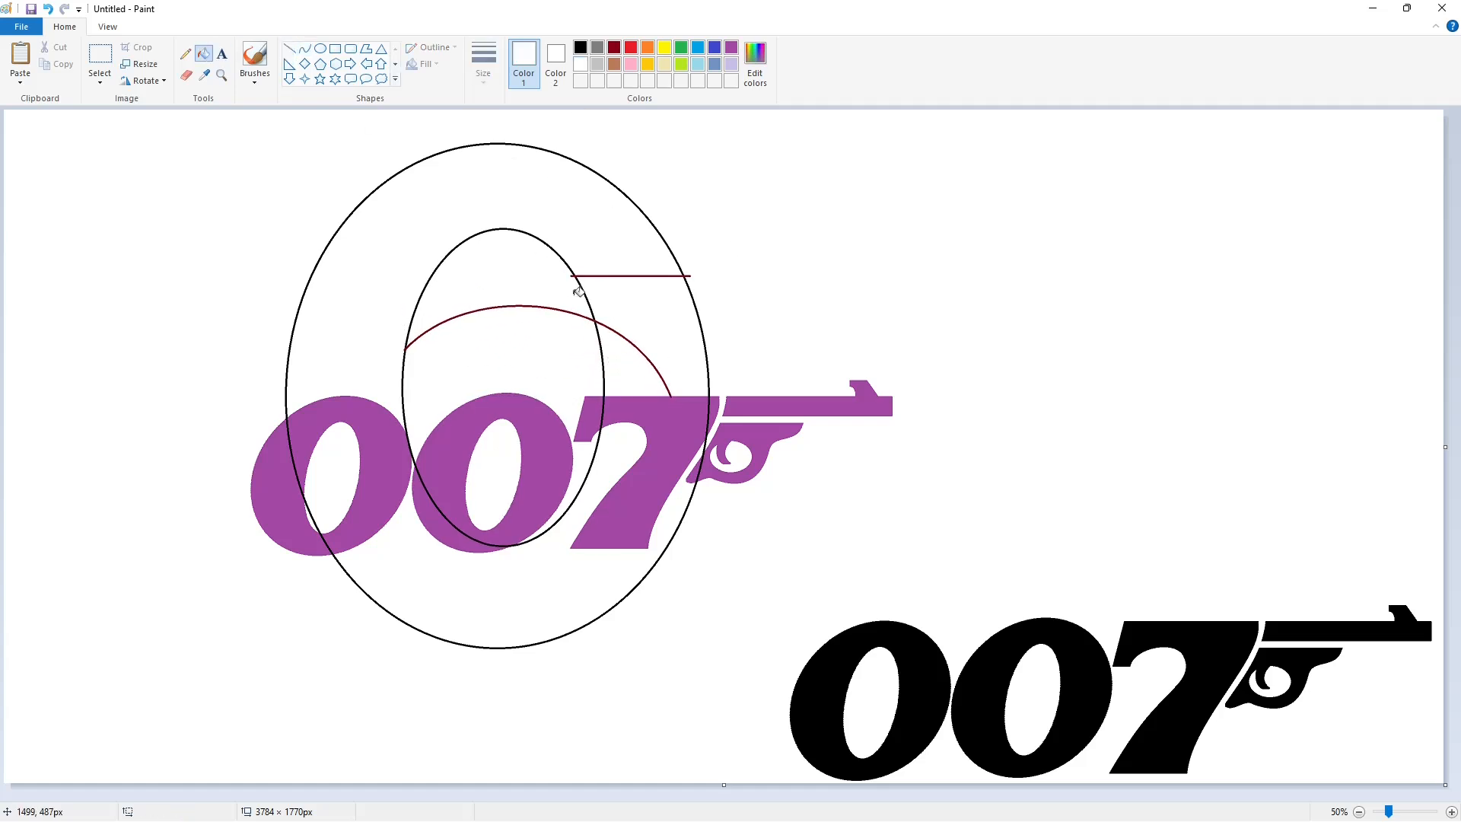
{"action": "left_click", "coordinate": [696, 293]}
{"action": "key", "text": "ctrl+z"}
{"action": "left_click", "coordinate": [614, 48]}
{"action": "left_click", "coordinate": [573, 257]}
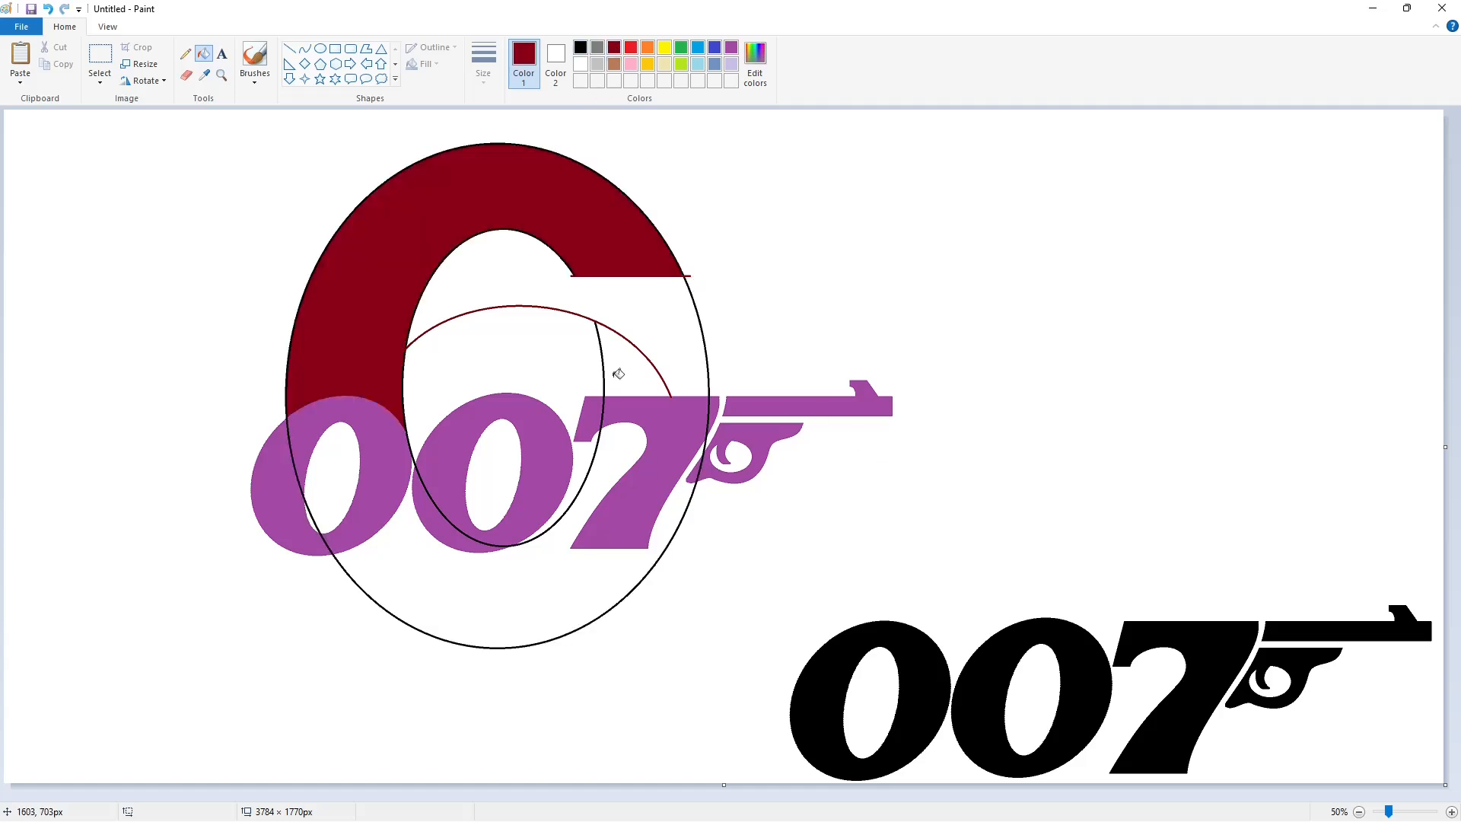
Fill the areas beneath the arch with dark red, and recolour the whole 6 with black, including its lower bowl
{"action": "left_click", "coordinate": [618, 374]}
{"action": "left_click", "coordinate": [542, 353]}
{"action": "left_click", "coordinate": [580, 47]}
{"action": "left_click", "coordinate": [582, 457]}
{"action": "left_click", "coordinate": [539, 576]}
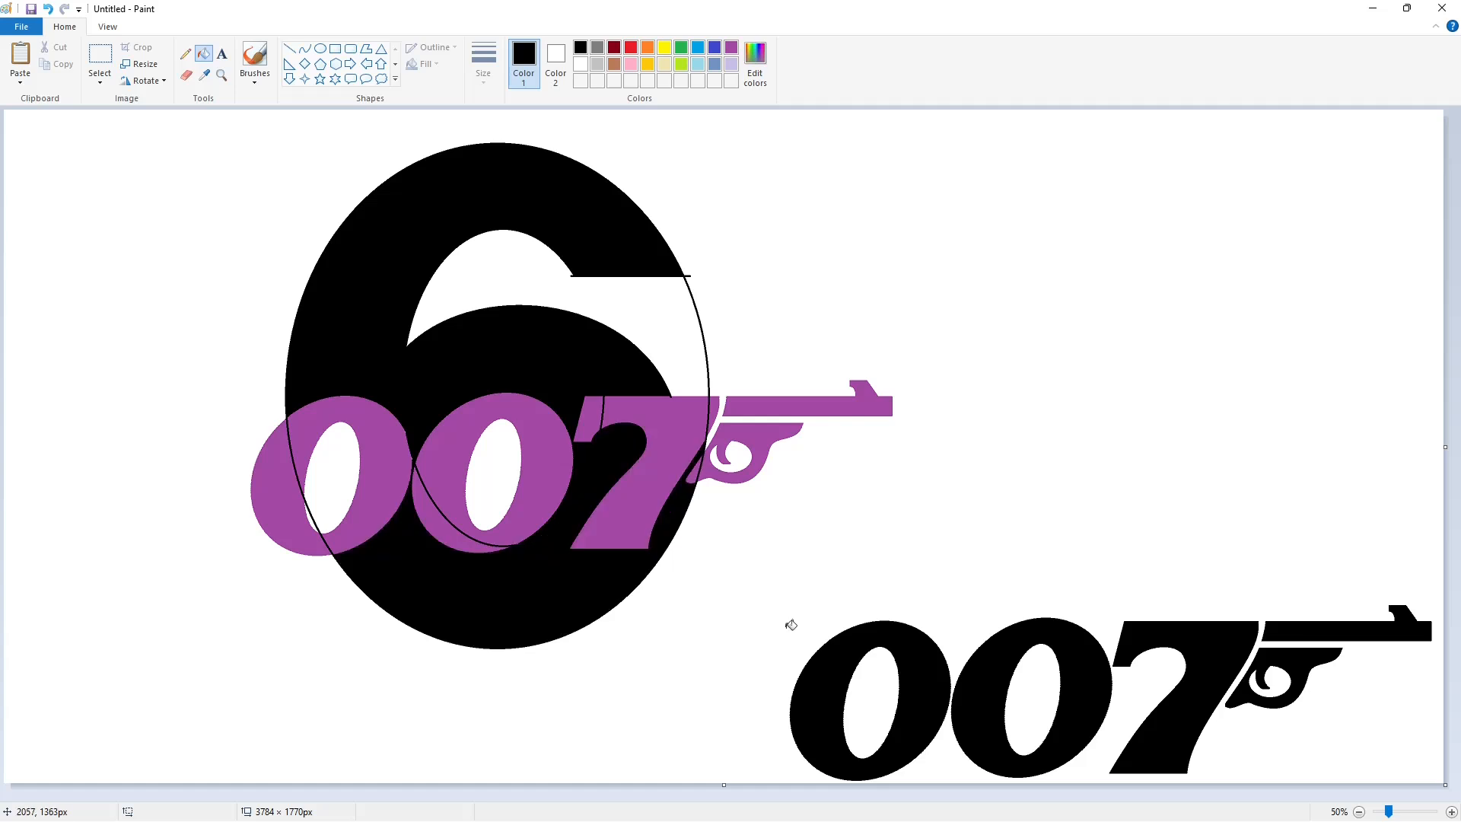
Cut the leftover outer arc beside the 6's upper opening with short white lines and fill the arc remnants with white
{"action": "left_click", "coordinate": [1451, 812]}
{"action": "left_click_drag", "start_coordinate": [683, 795], "coordinate": [967, 796]}
{"action": "left_click", "coordinate": [290, 48]}
{"action": "left_click", "coordinate": [581, 64]}
{"action": "left_click_drag", "start_coordinate": [749, 279], "coordinate": [831, 279]}
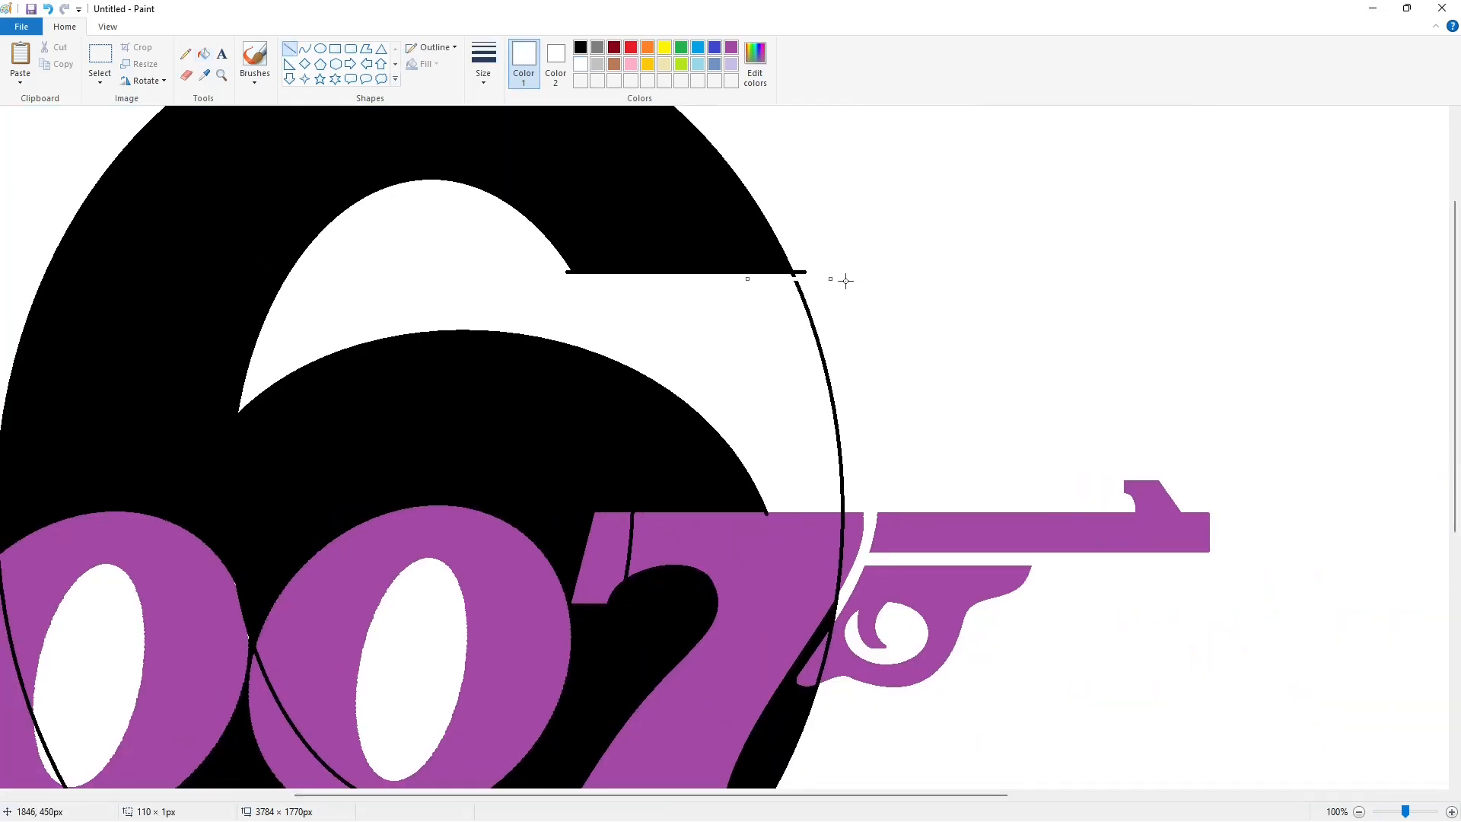
{"action": "left_click", "coordinate": [810, 496]}
{"action": "left_click_drag", "start_coordinate": [794, 263], "coordinate": [799, 282]}
{"action": "left_click", "coordinate": [205, 55]}
{"action": "scroll", "coordinate": [813, 379], "scroll_direction": "down", "scroll_amount": 5}
{"action": "scroll", "coordinate": [814, 378], "scroll_direction": "up", "scroll_amount": 2}
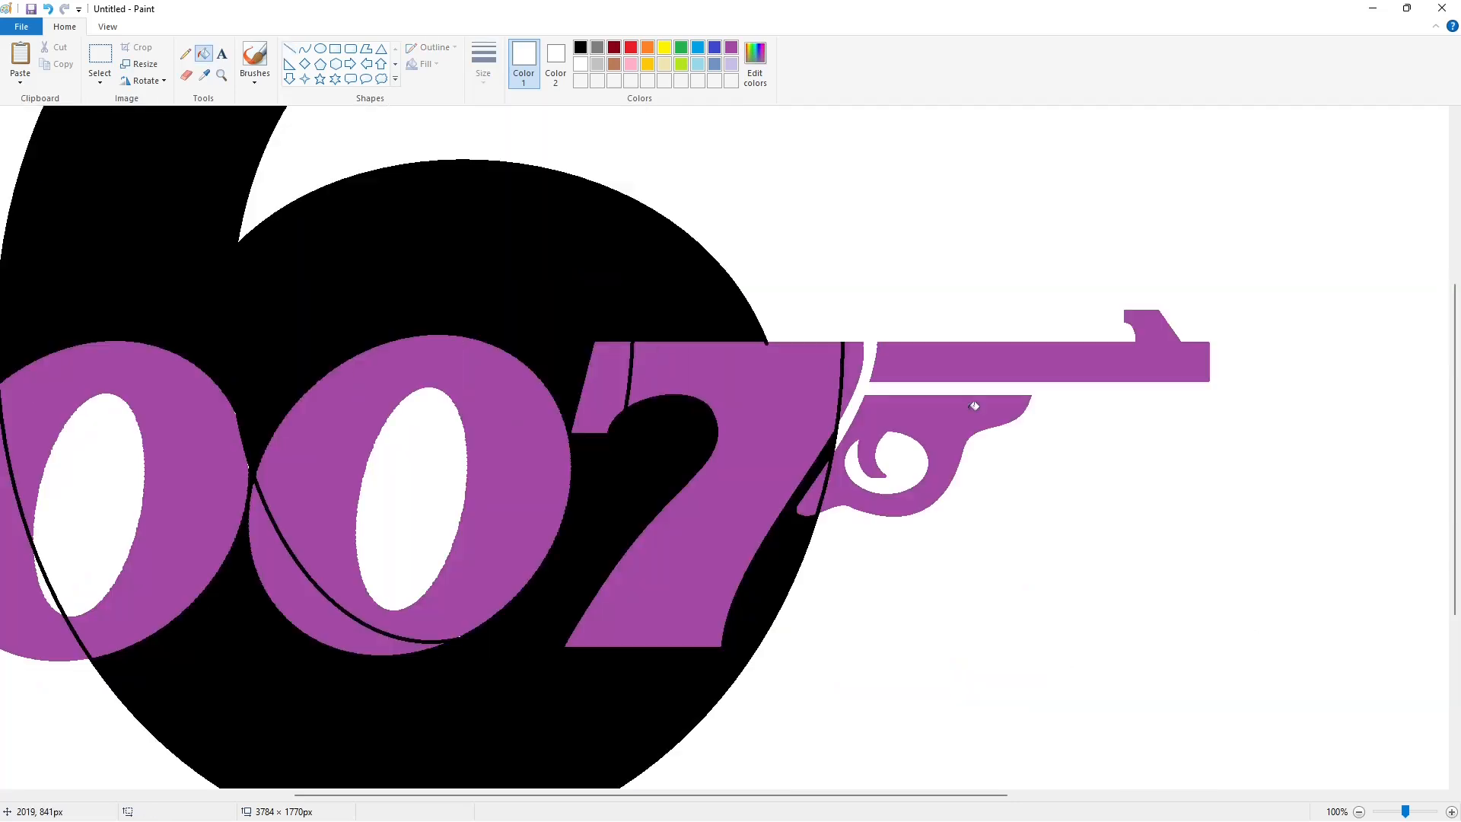
Fill the black 6 with indigo
{"action": "scroll", "coordinate": [814, 378], "scroll_direction": "down", "scroll_amount": 1}
{"action": "left_click", "coordinate": [715, 47]}
{"action": "left_click", "coordinate": [575, 228]}
Duplicate the black 007 gun logo and align the copy exactly over the purple logo on the 6
{"action": "left_click", "coordinate": [100, 57]}
{"action": "left_click_drag", "start_coordinate": [721, 531], "coordinate": [1222, 809]}
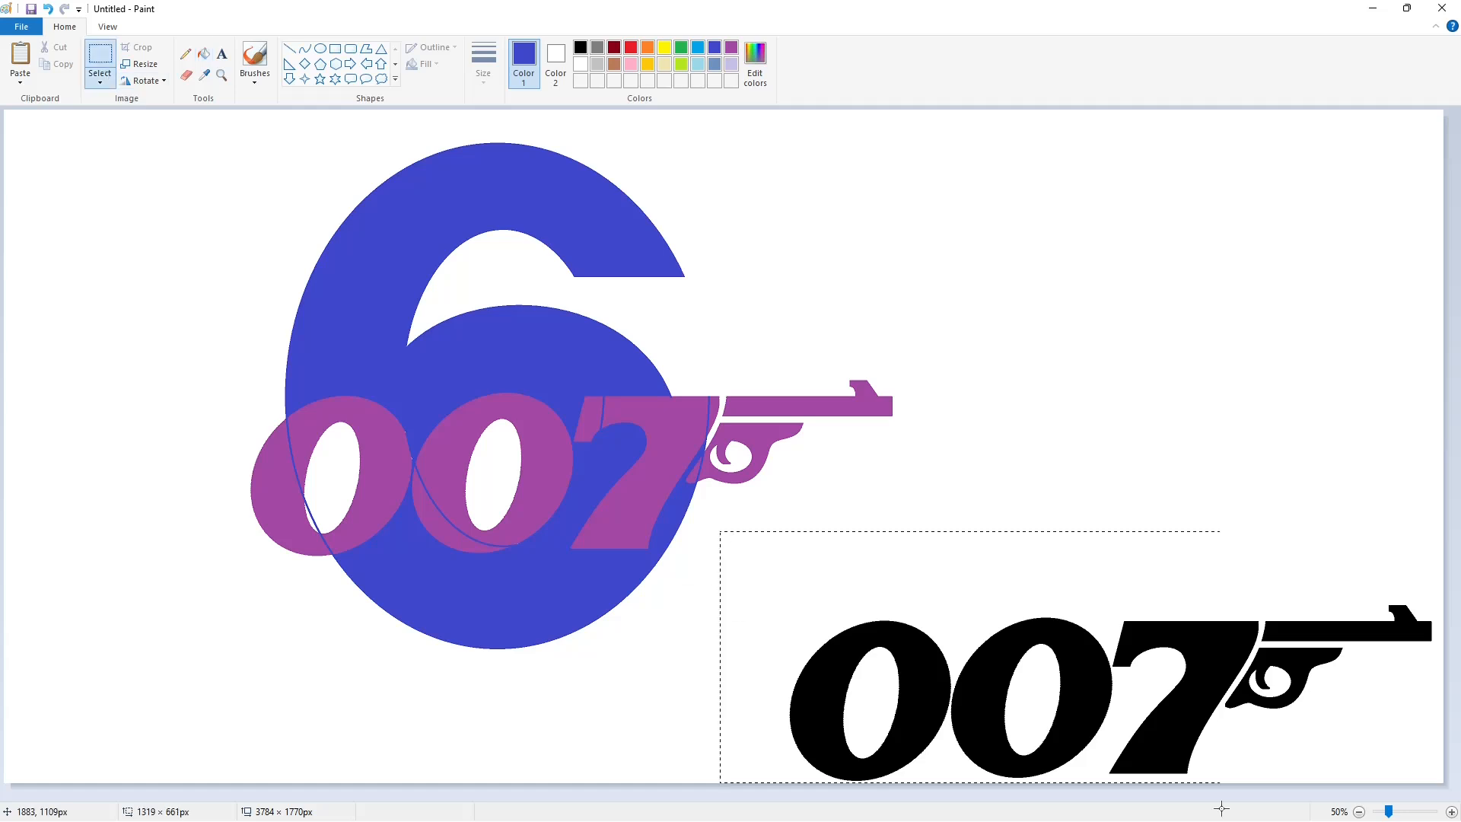
{"action": "left_click", "coordinate": [1452, 811]}
{"action": "left_click_drag", "start_coordinate": [997, 682], "coordinate": [704, 598]}
{"action": "key", "text": "Down"}
{"action": "key", "text": "Down"}
{"action": "key", "text": "Down"}
{"action": "key", "text": "Down"}
{"action": "key", "text": "Down"}
{"action": "key", "text": "Down"}
{"action": "key", "text": "Down"}
{"action": "key", "text": "Down"}
{"action": "key", "text": "Down"}
{"action": "key", "text": "Down"}
{"action": "key", "text": "Down"}
{"action": "key", "text": "Down"}
{"action": "key", "text": "Down"}
{"action": "key", "text": "Down"}
{"action": "key", "text": "Down"}
{"action": "key", "text": "Down"}
{"action": "key", "text": "Down"}
{"action": "key", "text": "Down"}
{"action": "key", "text": "Down"}
{"action": "key", "text": "Down"}
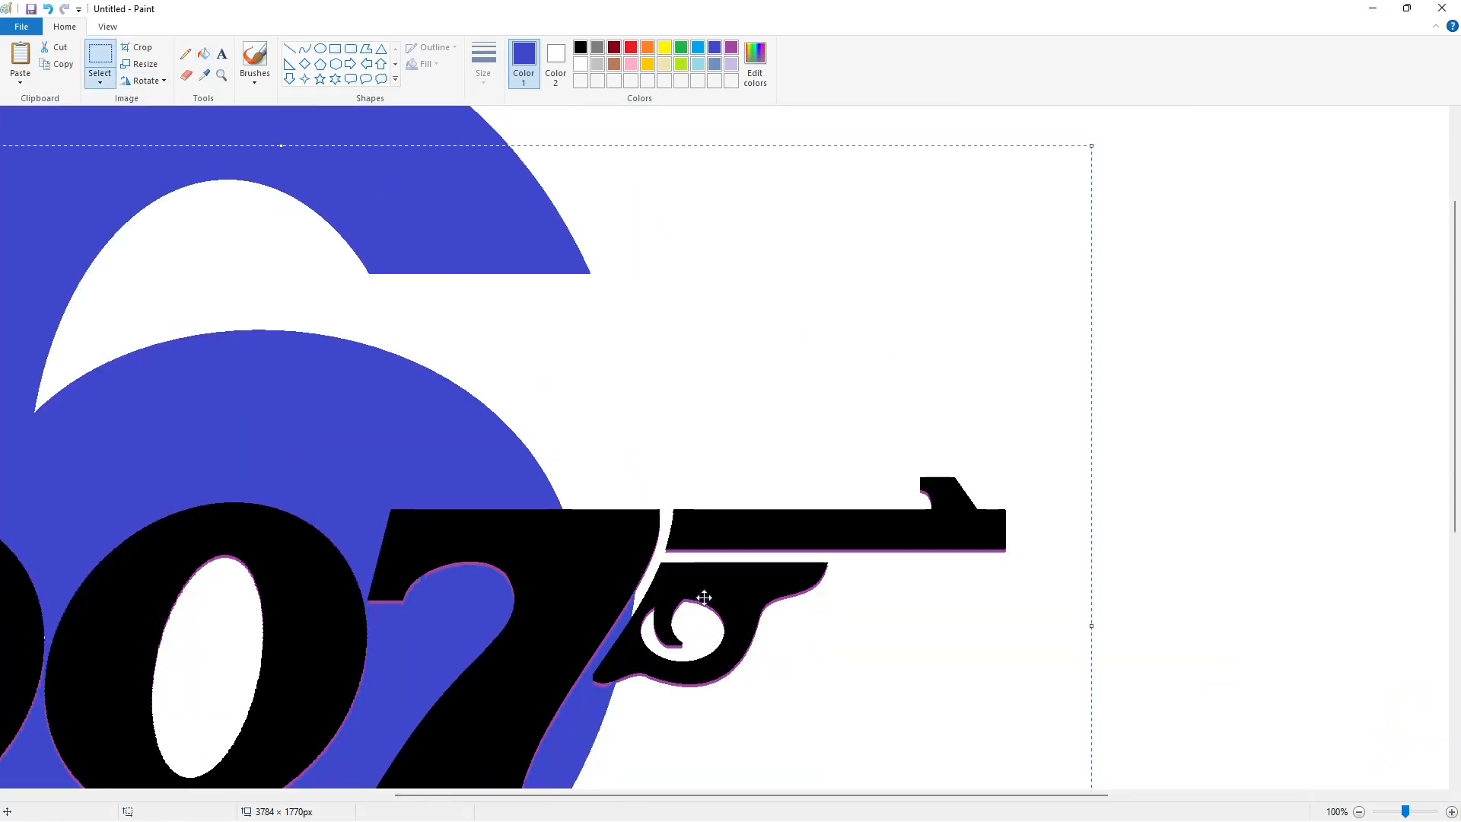
{"action": "left_click", "coordinate": [1360, 811]}
Fill the holes of both zeros in the logo on the 6 with indigo
{"action": "left_click", "coordinate": [203, 53]}
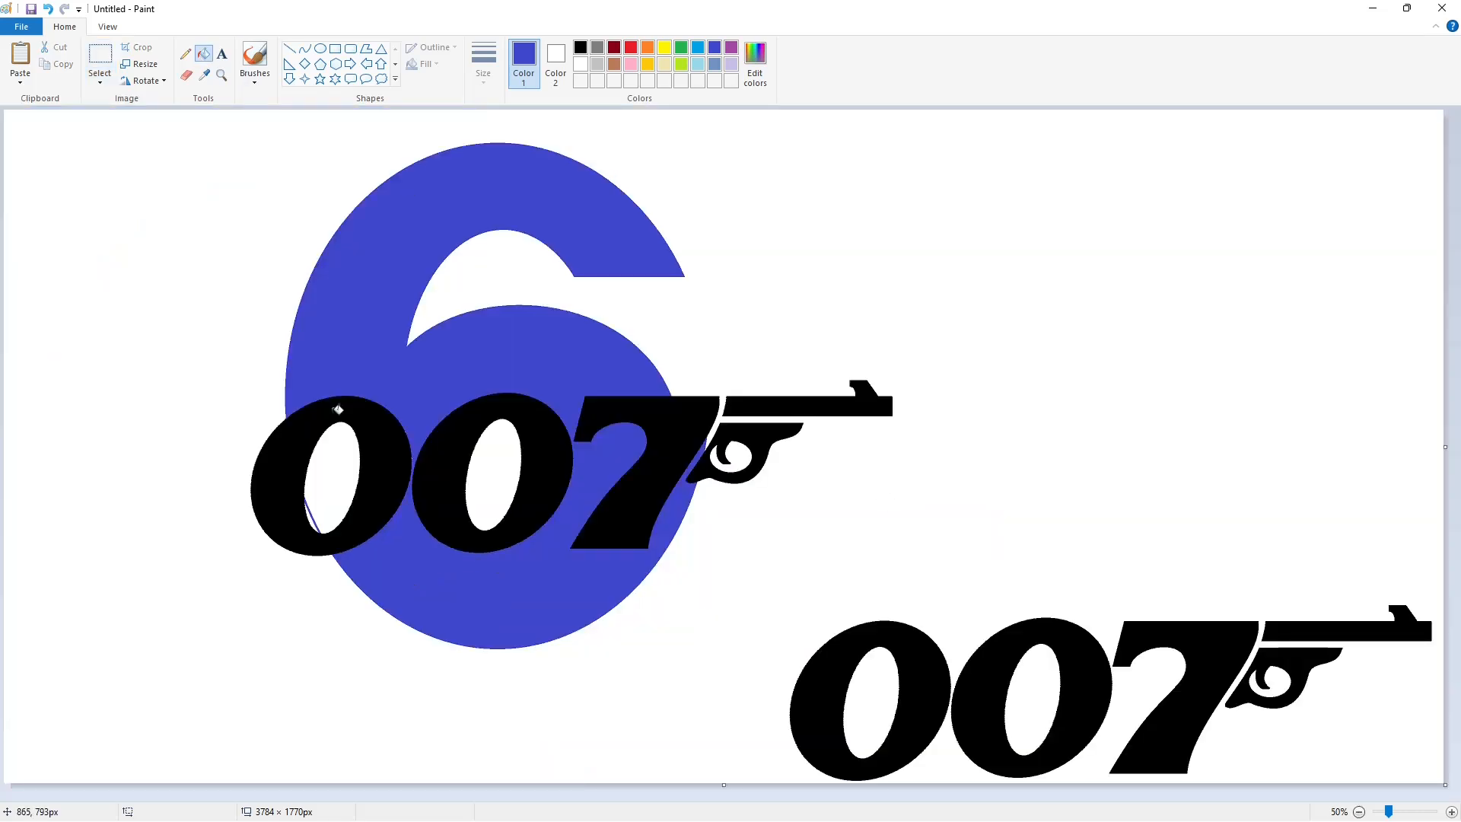
{"action": "left_click", "coordinate": [337, 460]}
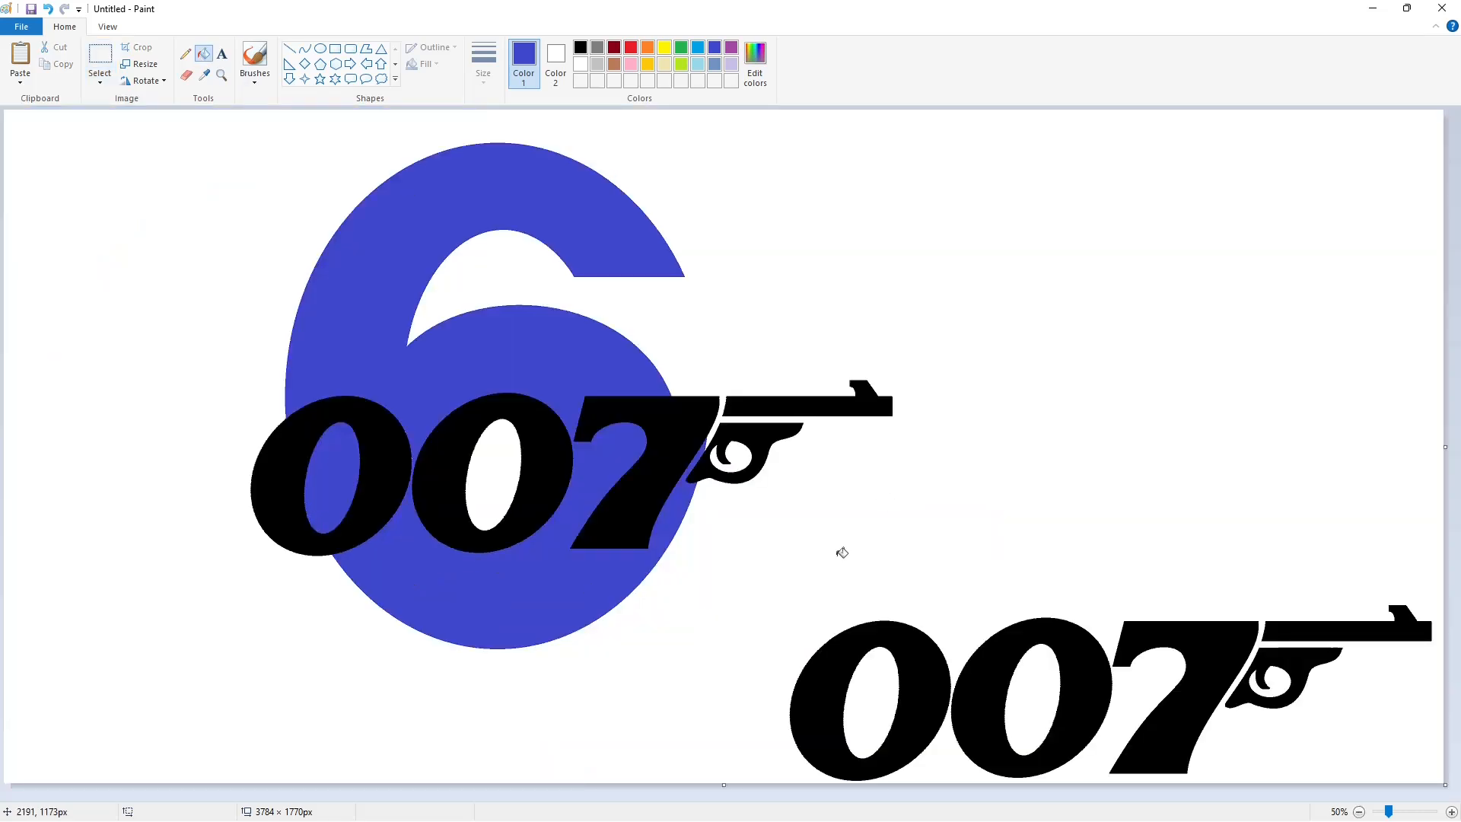
{"action": "left_click", "coordinate": [497, 469]}
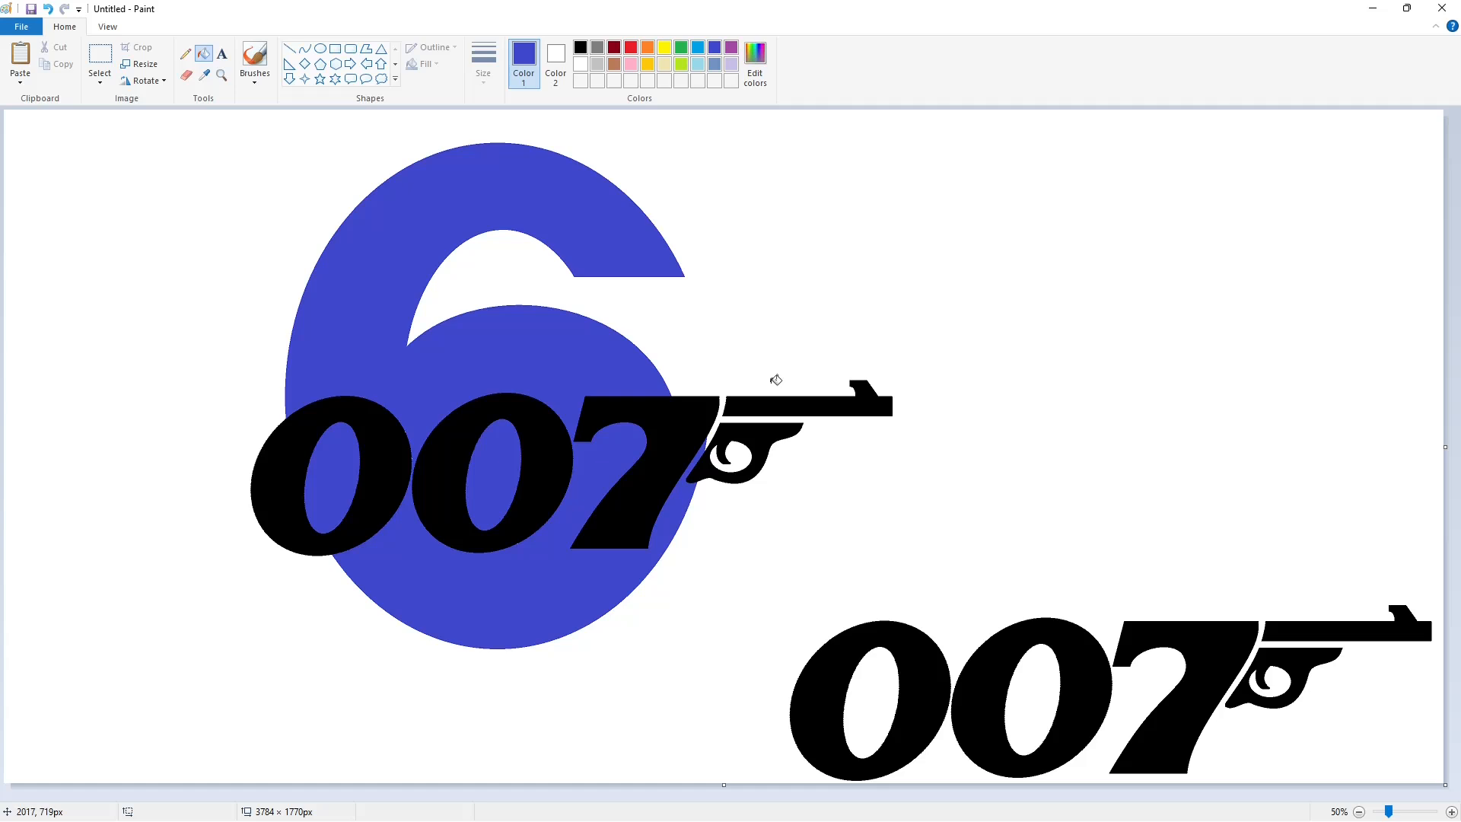
Copy the 7 and gun part of the spare logo and paste it below the 6 at the canvas's lower-left corner
{"action": "left_click", "coordinate": [1359, 811]}
{"action": "left_click", "coordinate": [1452, 812]}
{"action": "left_click", "coordinate": [99, 53]}
{"action": "left_click_drag", "start_coordinate": [1081, 545], "coordinate": [1442, 761]}
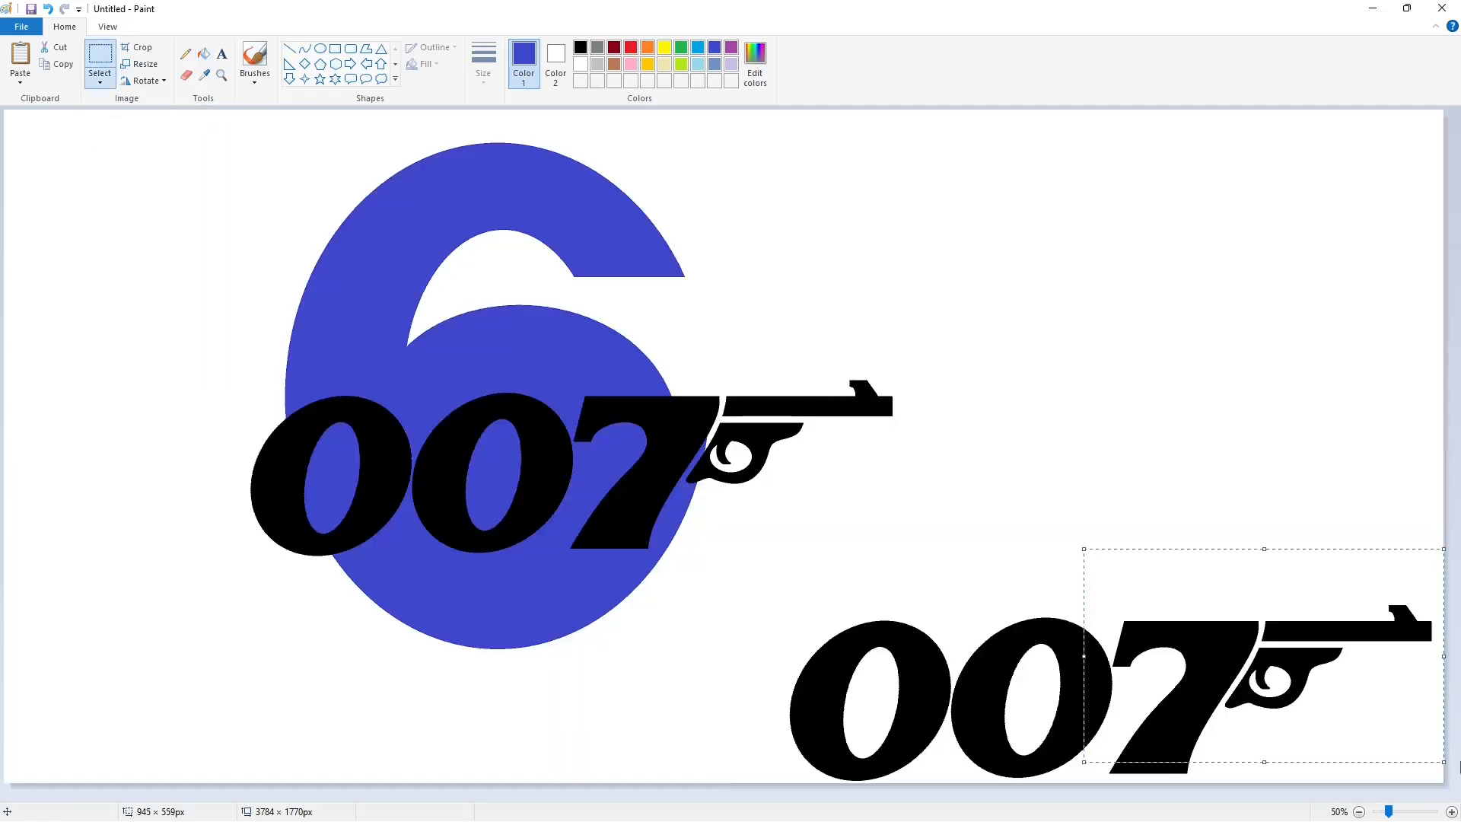
{"action": "key", "text": "ctrl+c"}
{"action": "key", "text": "ctrl+v"}
{"action": "left_click_drag", "start_coordinate": [141, 230], "coordinate": [156, 651]}
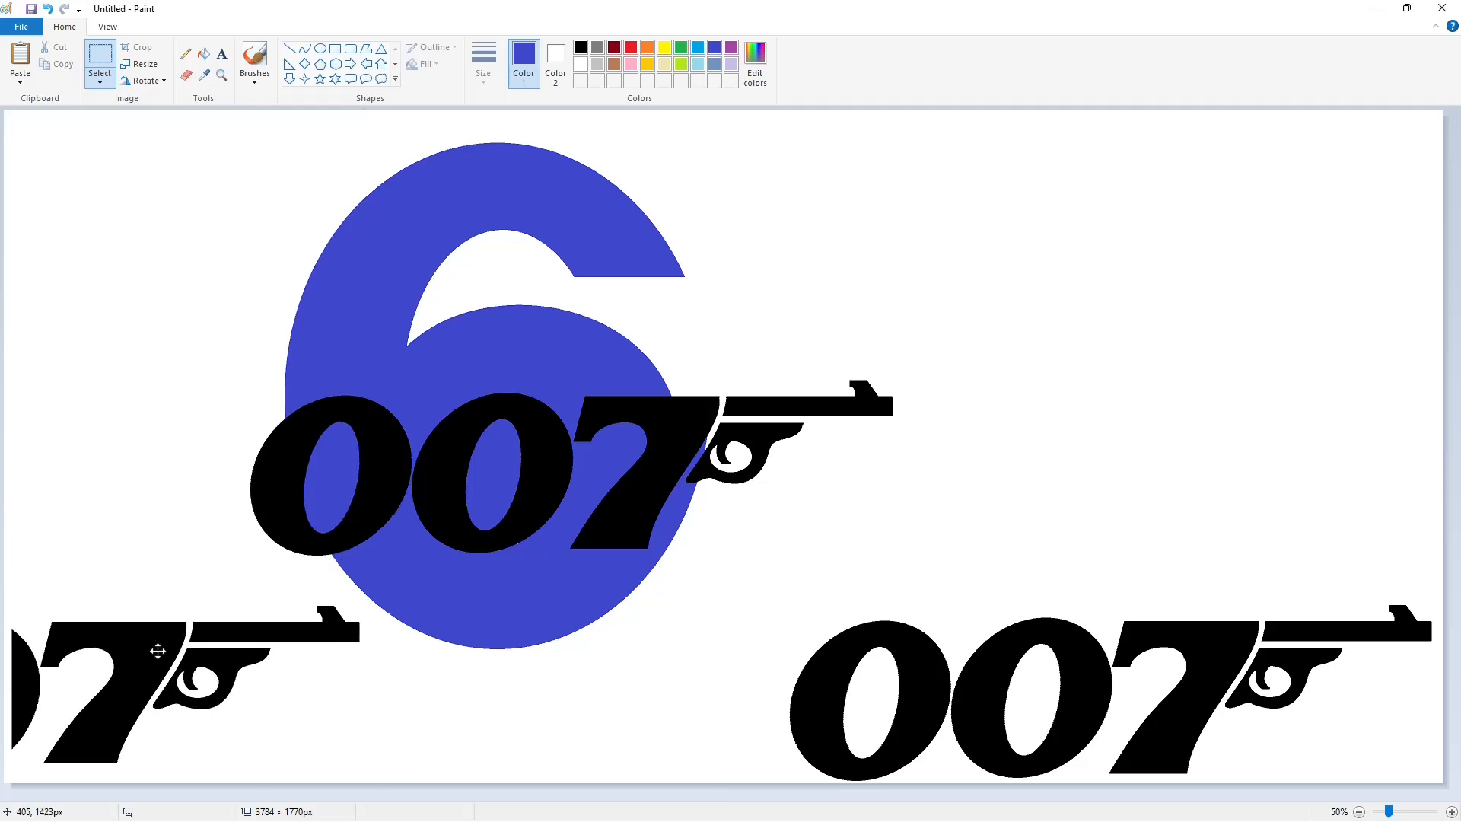
Erase the spare 007 gun logo in the canvas's lower-right area by filling it with white
{"action": "left_click", "coordinate": [204, 54]}
{"action": "left_click", "coordinate": [581, 64]}
{"action": "left_click", "coordinate": [920, 647]}
{"action": "left_click", "coordinate": [1283, 643]}
Paste another copy of the 7 and gun and place it in the canvas's lower-right corner
{"action": "key", "text": "ctrl+v"}
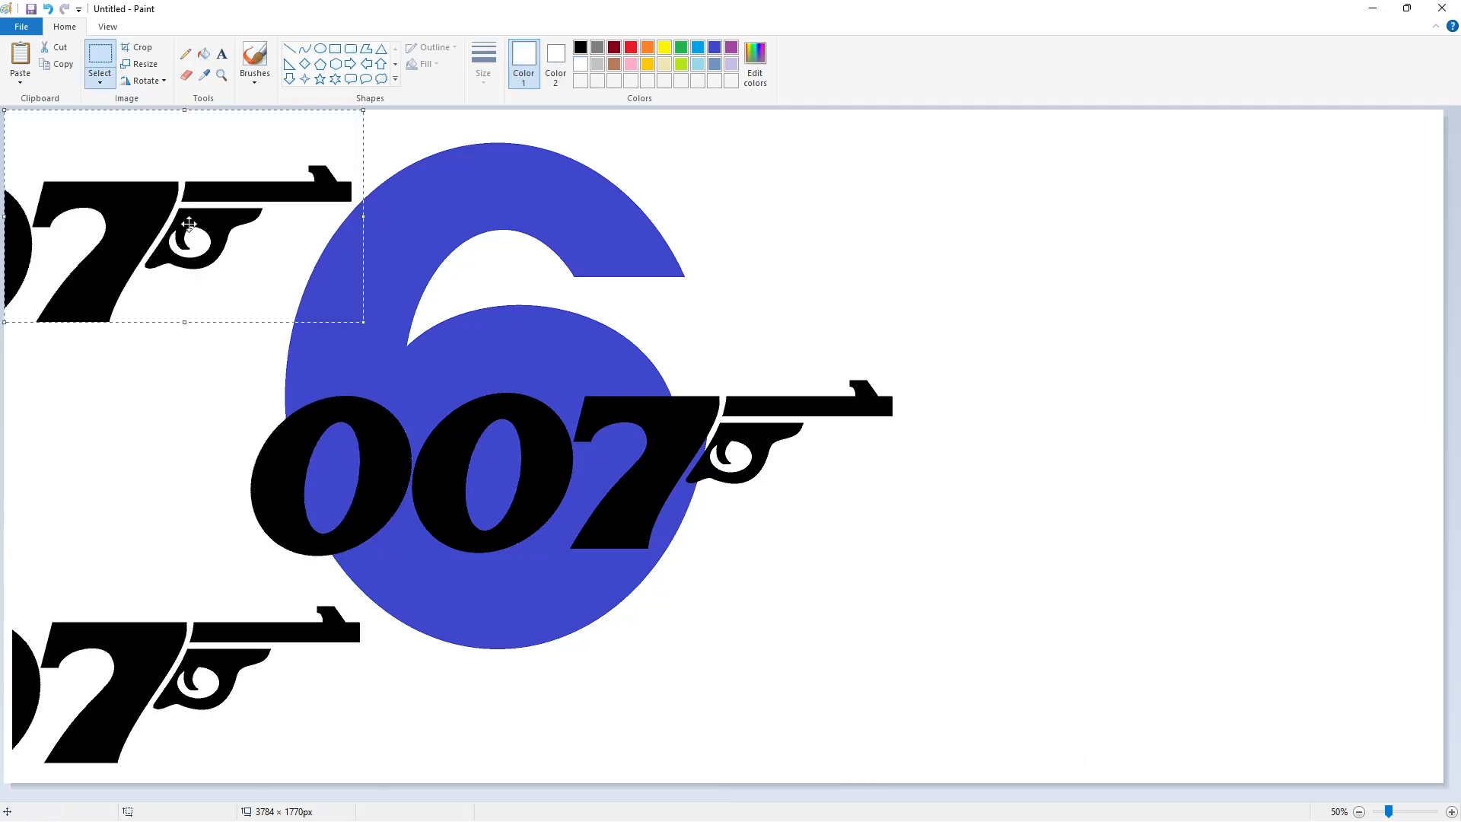
{"action": "mouse_move", "coordinate": [191, 230]}
{"action": "left_mouse_down"}
{"action": "mouse_move", "coordinate": [1269, 666]}
{"action": "mouse_move", "coordinate": [1275, 682]}
{"action": "left_mouse_up"}
{"action": "left_click", "coordinate": [906, 643]}
Erase the 7 and gun copy in the canvas's lower-left corner by filling its parts with white
{"action": "left_click", "coordinate": [204, 54]}
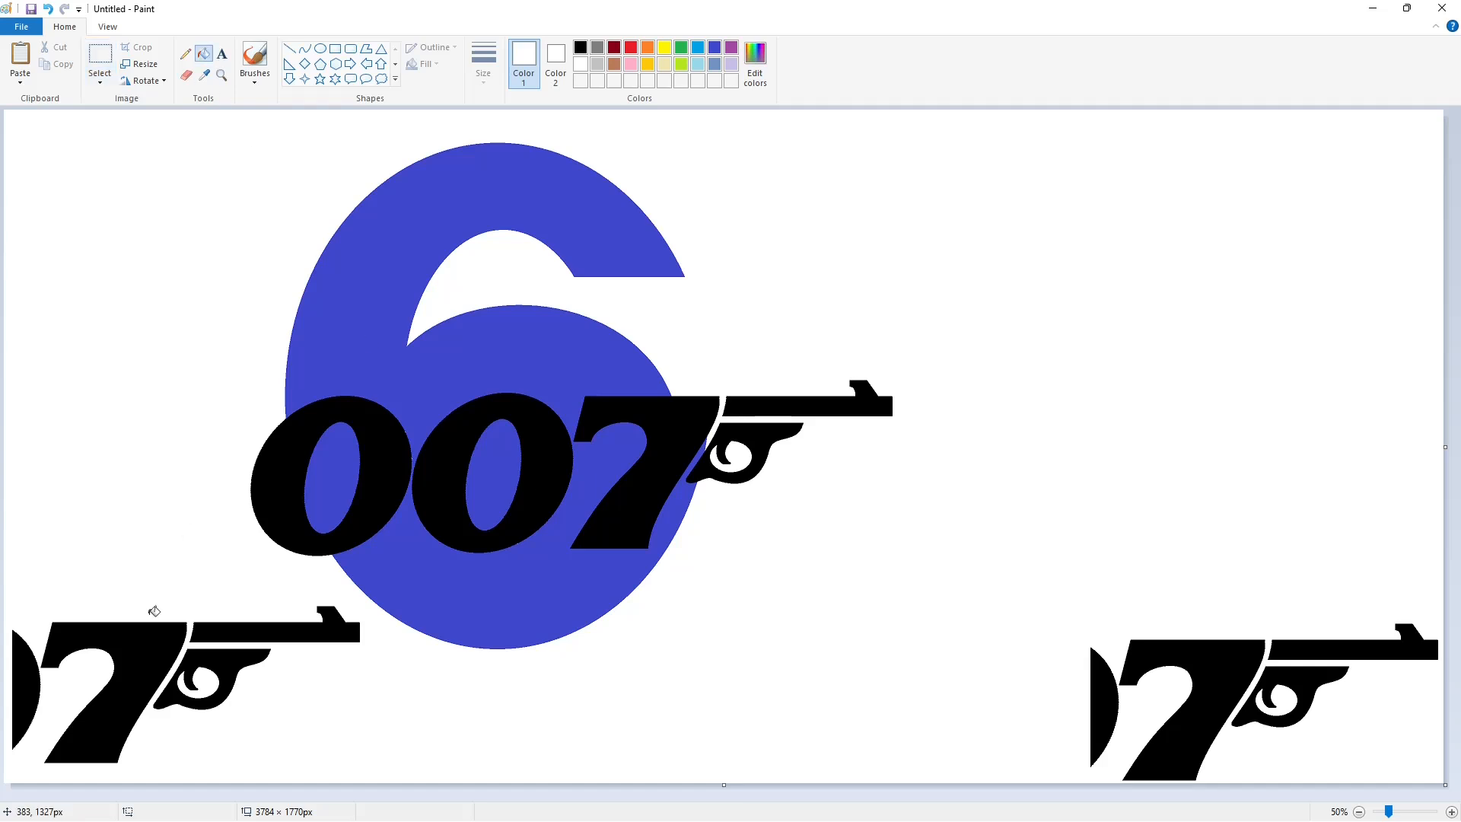
{"action": "left_click", "coordinate": [209, 633]}
{"action": "left_click", "coordinate": [209, 657]}
{"action": "left_click", "coordinate": [152, 653]}
{"action": "left_click", "coordinate": [26, 685]}
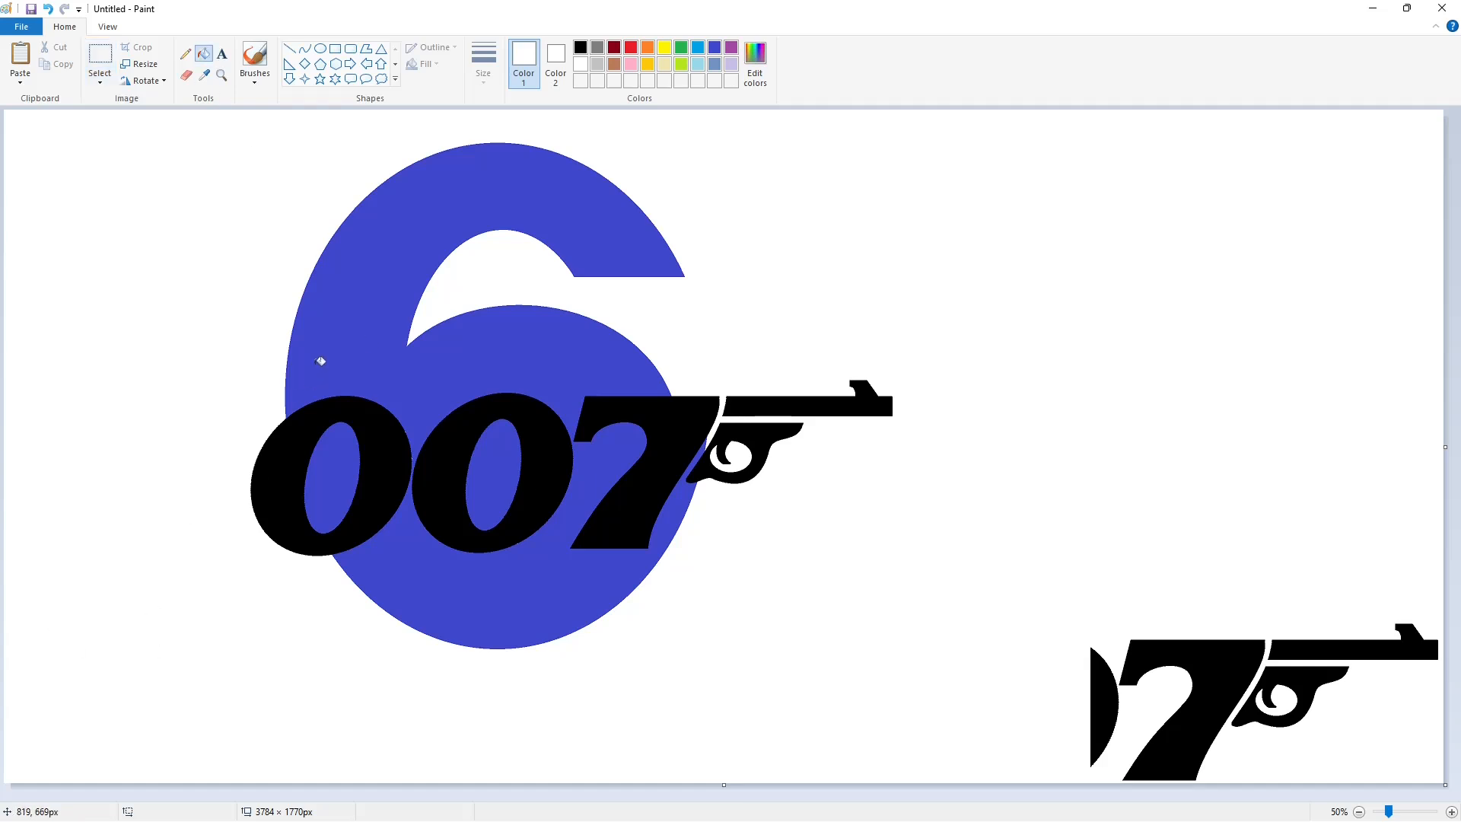
Recolour the 007 gun logo on the 6 with purple
{"action": "left_click", "coordinate": [580, 47]}
{"action": "left_click", "coordinate": [731, 47]}
{"action": "left_click", "coordinate": [342, 418]}
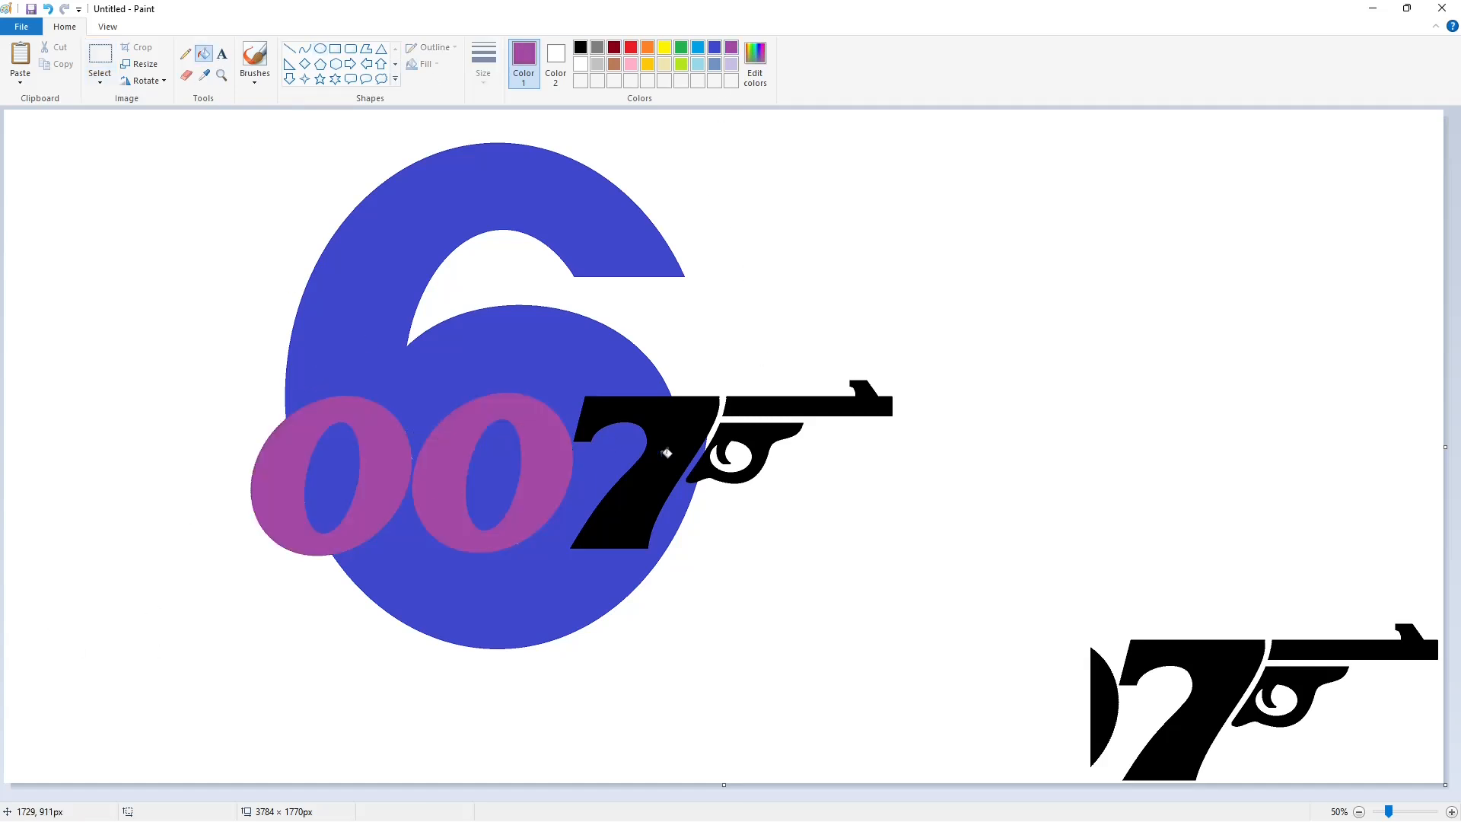
{"action": "left_click", "coordinate": [667, 453]}
Draw a large upright black ellipse about 1135 × 1328 px beside the 6, matching the 6's height
{"action": "left_click", "coordinate": [580, 47]}
{"action": "left_click", "coordinate": [320, 49]}
{"action": "left_click_drag", "start_coordinate": [707, 142], "coordinate": [1090, 614]}
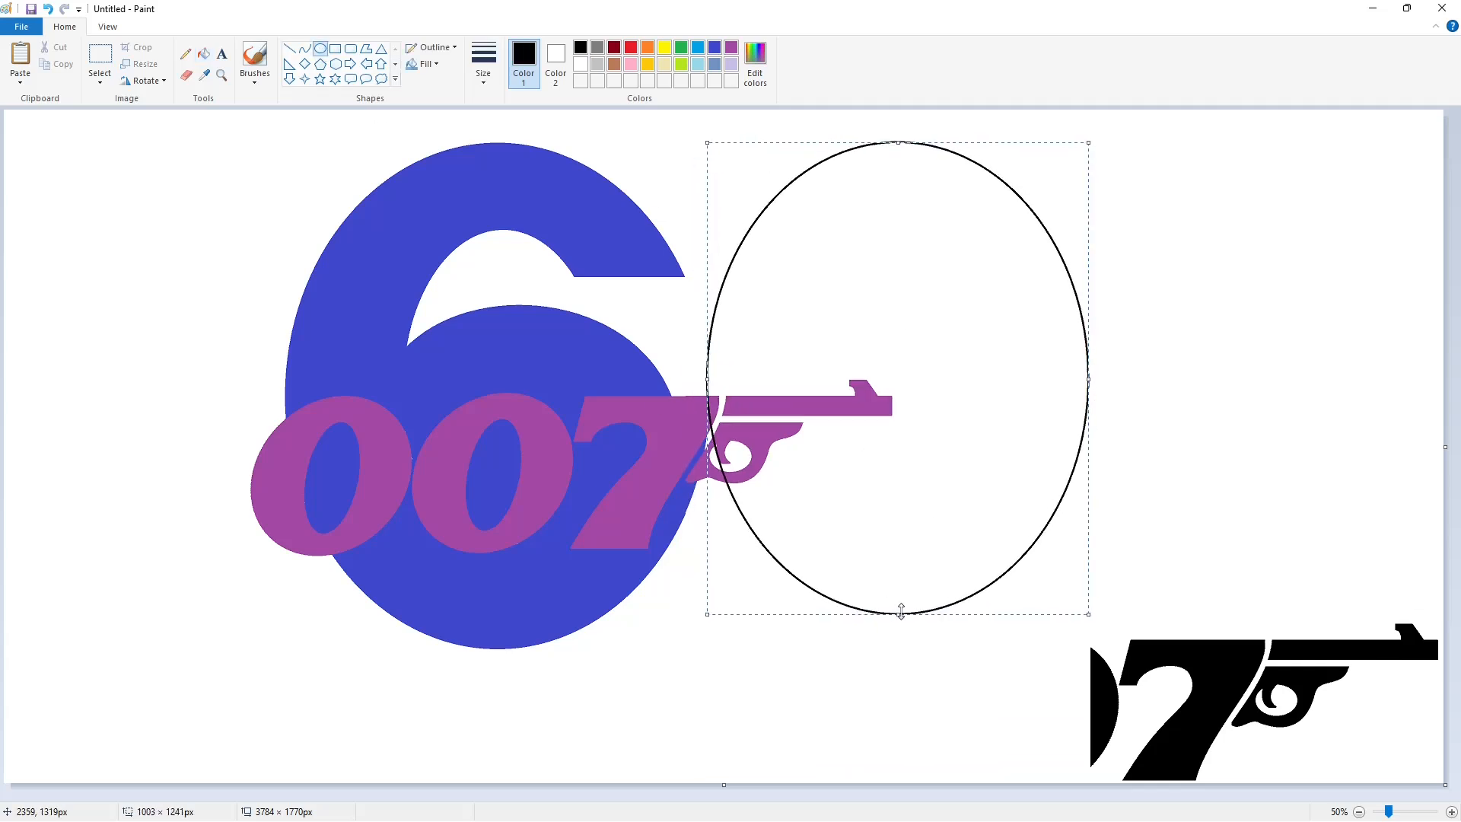
{"action": "left_click_drag", "start_coordinate": [901, 613], "coordinate": [901, 645]}
{"action": "left_click_drag", "start_coordinate": [1090, 394], "coordinate": [1104, 393]}
{"action": "left_click_drag", "start_coordinate": [707, 408], "coordinate": [674, 405]}
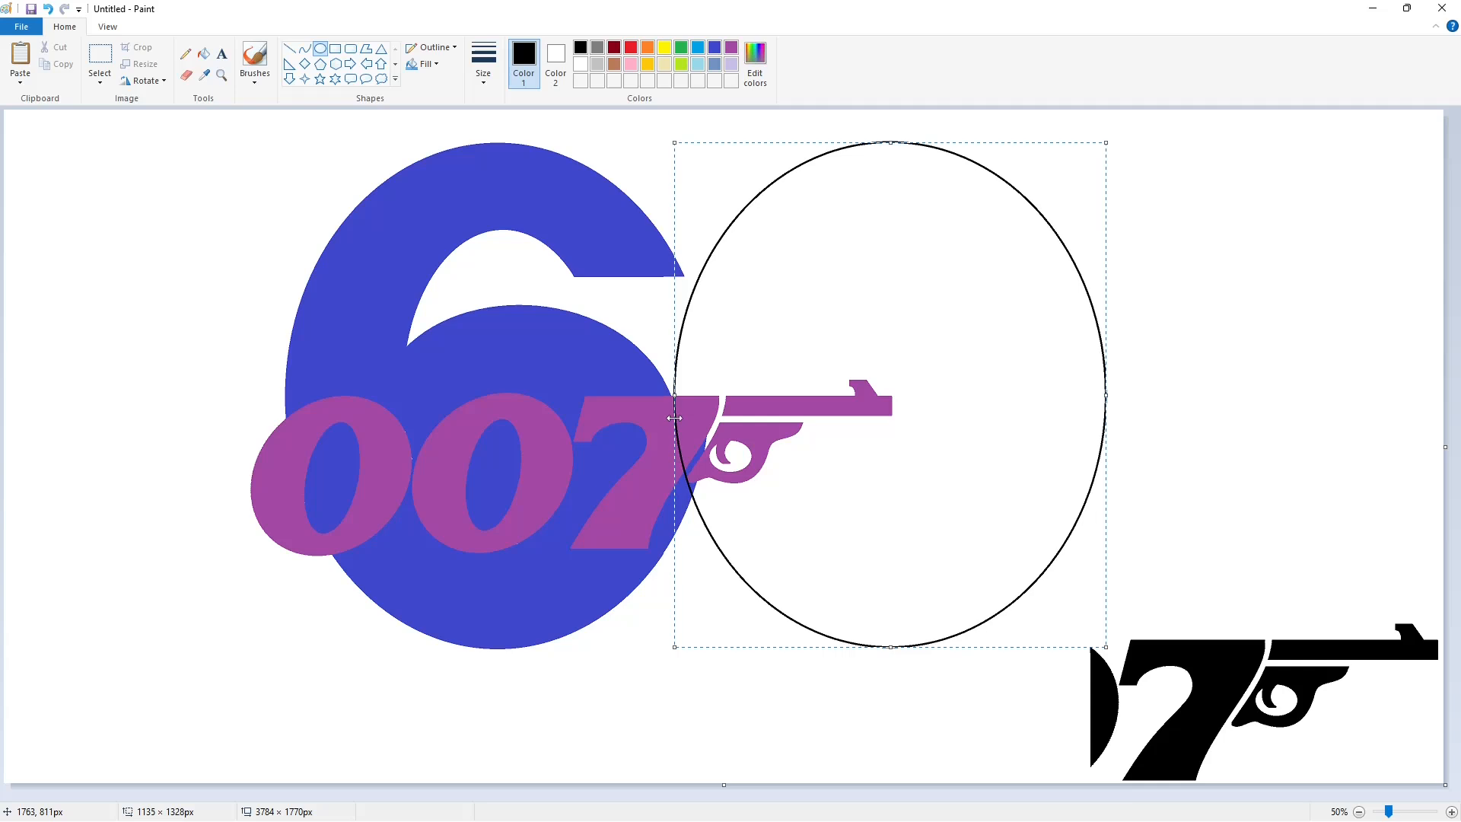
Draw an inner ellipse about 486 × 848 px inside the large one and fill the ring between them with dark red
{"action": "mouse_move", "coordinate": [806, 236]}
{"action": "left_mouse_down"}
{"action": "mouse_move", "coordinate": [880, 434]}
{"action": "mouse_move", "coordinate": [982, 512]}
{"action": "mouse_move", "coordinate": [902, 554]}
{"action": "left_mouse_up"}
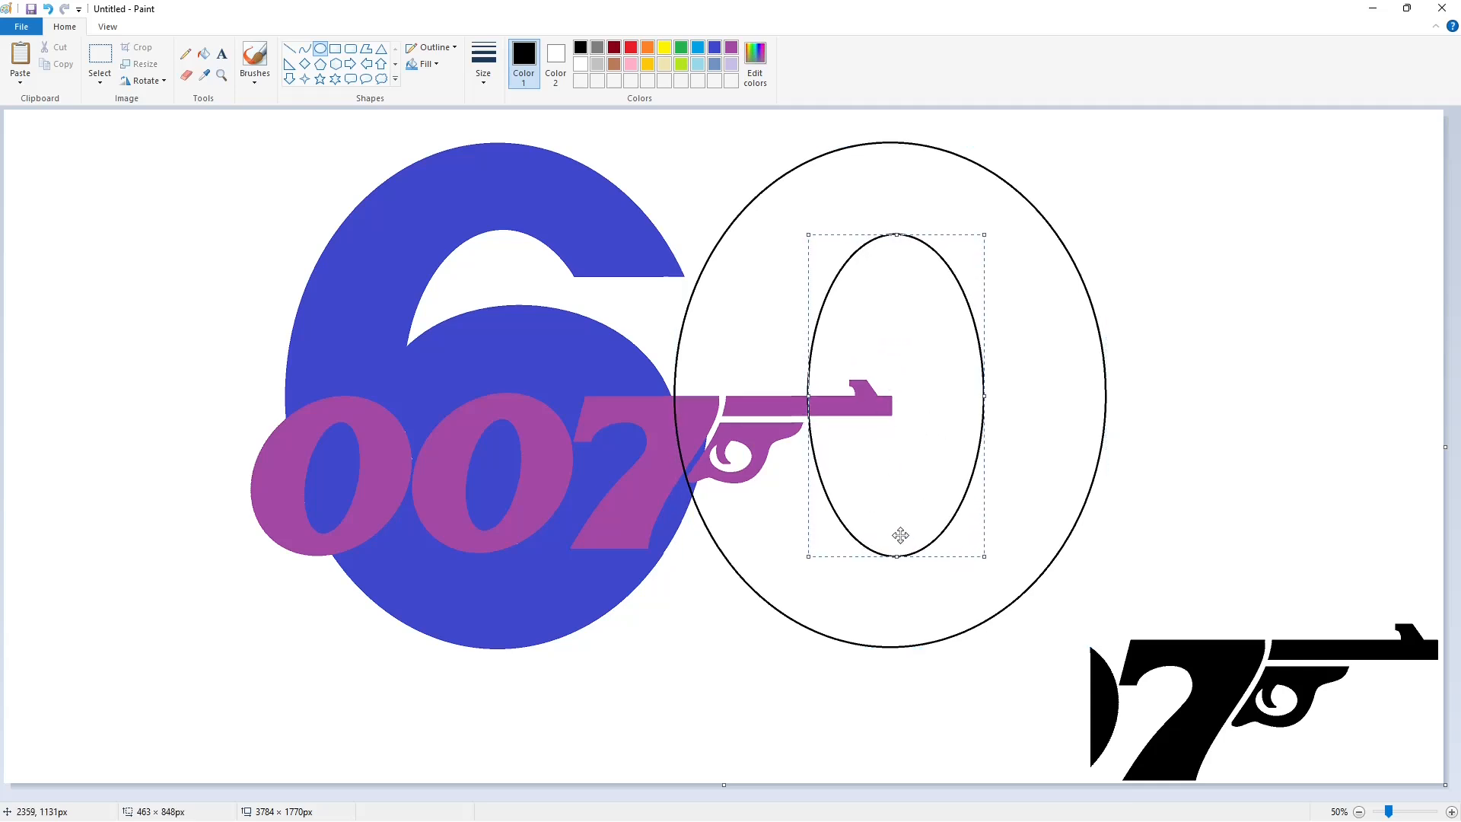
{"action": "left_click_drag", "start_coordinate": [806, 396], "coordinate": [800, 458]}
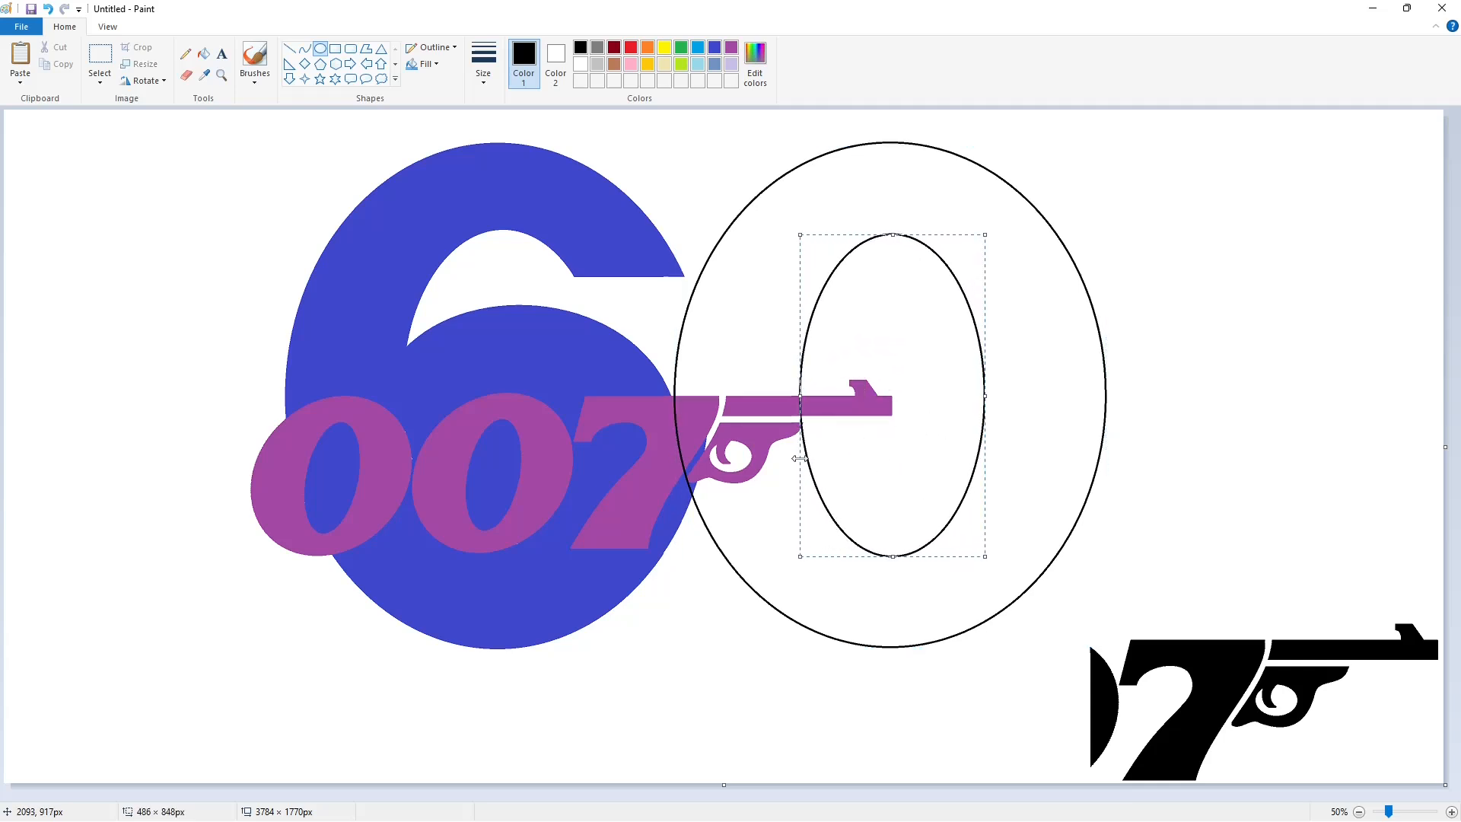
{"action": "left_click", "coordinate": [203, 54]}
{"action": "left_click", "coordinate": [781, 313]}
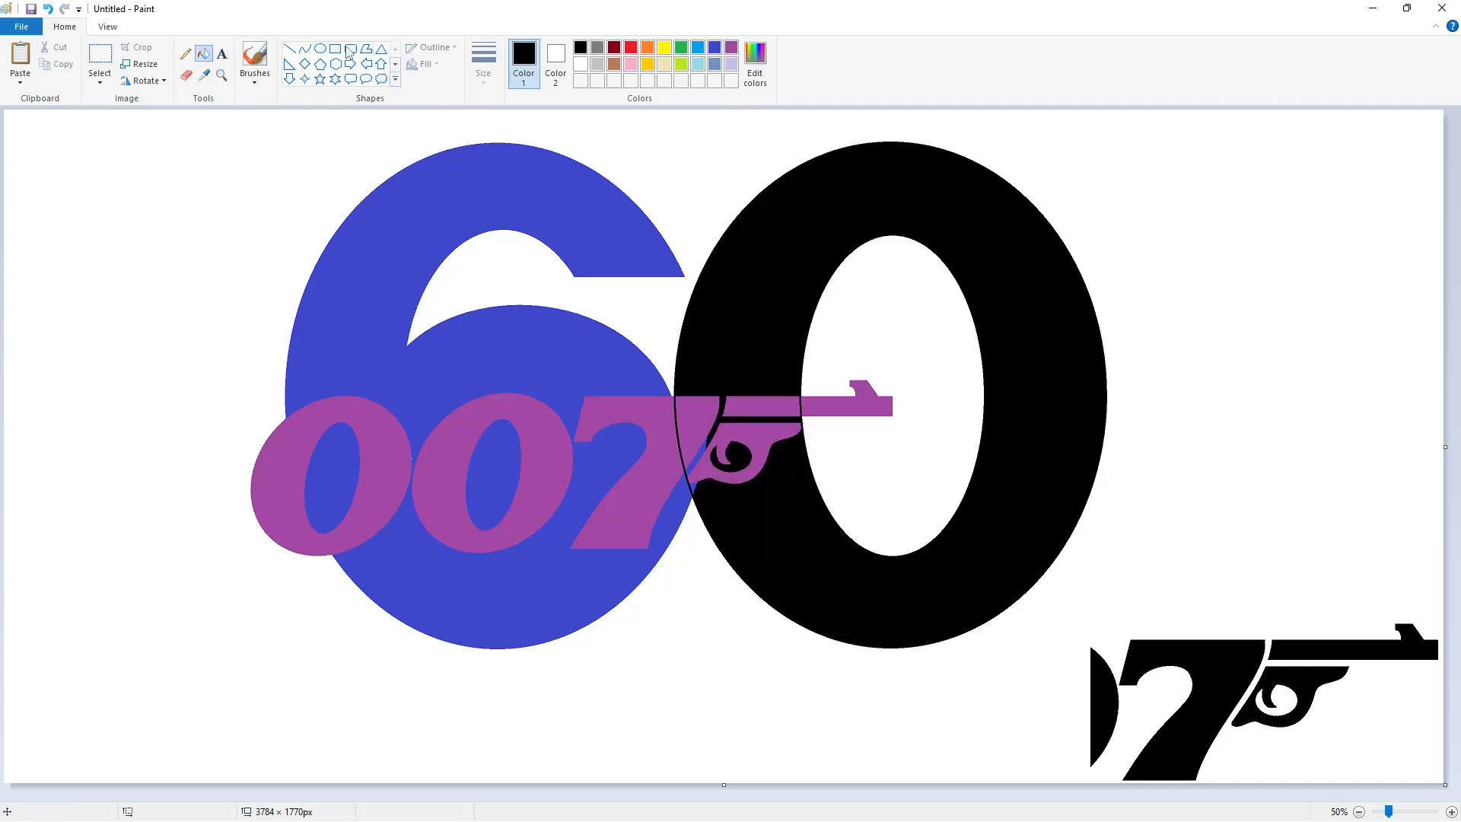
{"action": "left_click", "coordinate": [614, 48]}
{"action": "left_click", "coordinate": [773, 312]}
{"action": "left_click", "coordinate": [737, 458]}
Paste the black 7 and gun copy and align it over the purple 7 and gun in front of the 60
{"action": "left_click", "coordinate": [1451, 813]}
{"action": "left_click_drag", "start_coordinate": [1455, 381], "coordinate": [1454, 547]}
{"action": "left_click_drag", "start_coordinate": [674, 796], "coordinate": [1032, 795]}
{"action": "key", "text": "ctrl+v"}
{"action": "left_click_drag", "start_coordinate": [557, 325], "coordinate": [914, 414]}
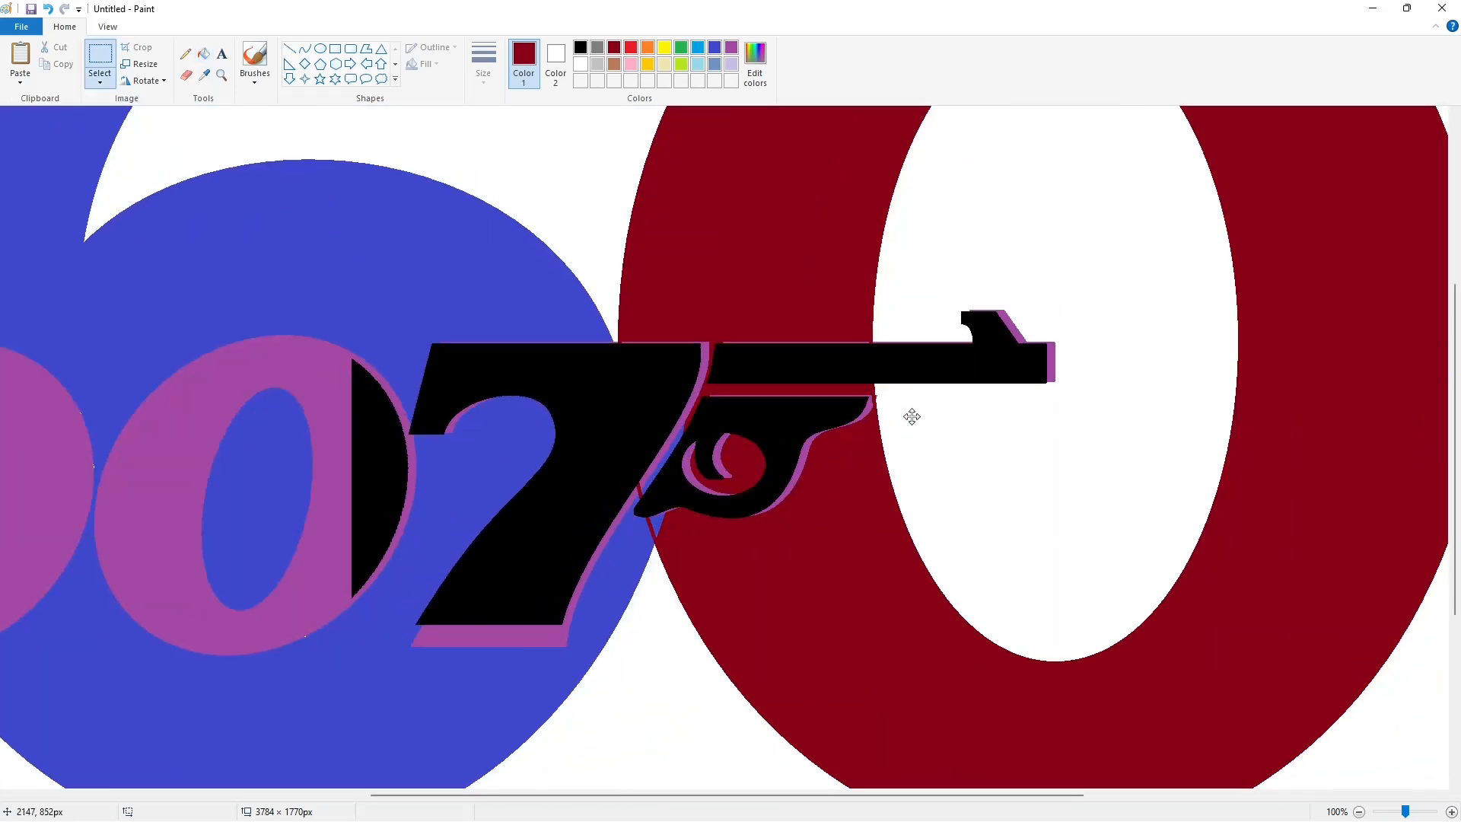
{"action": "left_click", "coordinate": [1178, 466]}
{"action": "left_click", "coordinate": [1358, 812]}
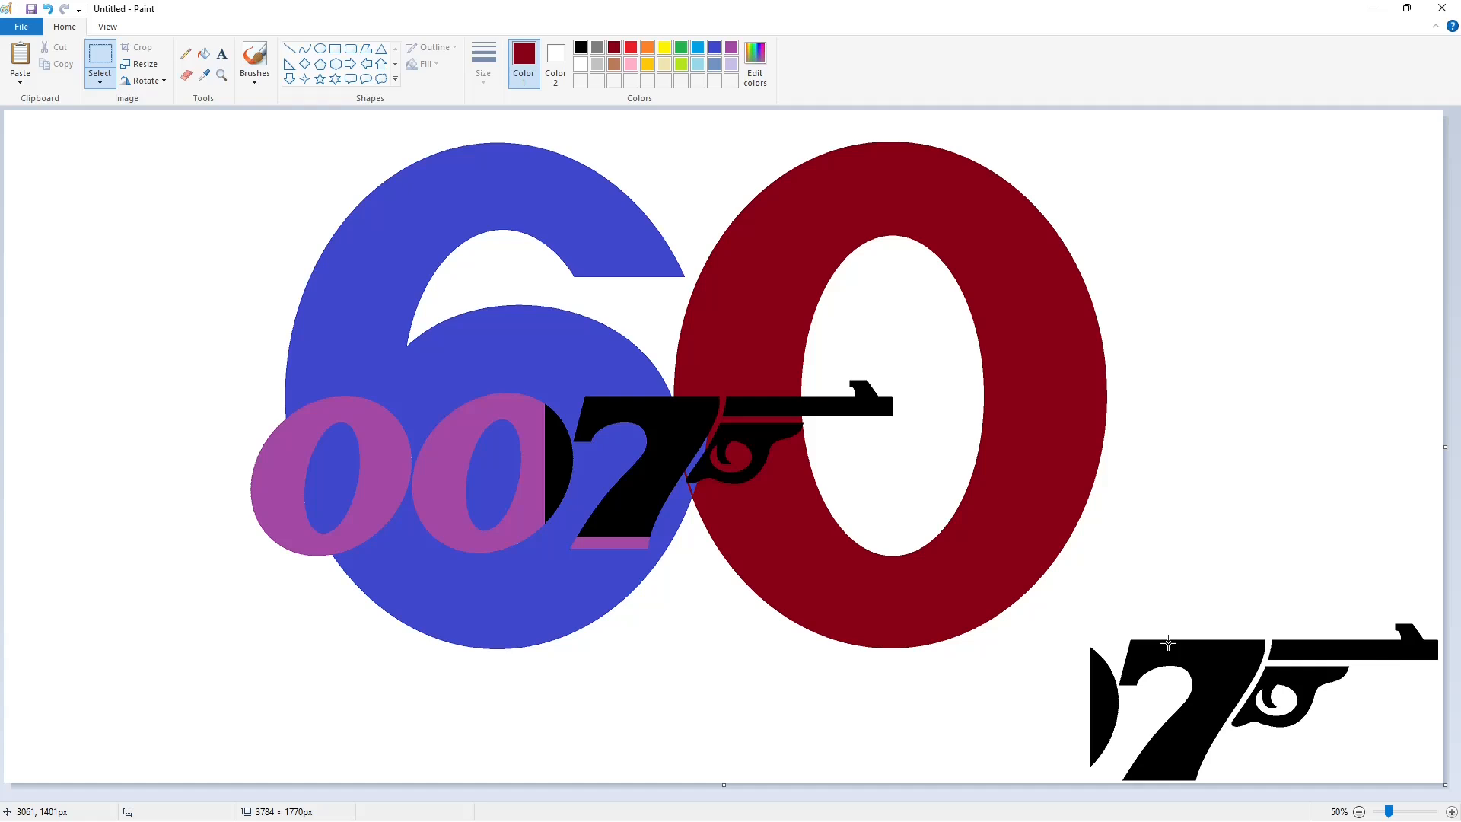
Erase the spare 7 and gun in the canvas's lower-right corner by filling its parts with white
{"action": "left_click", "coordinate": [204, 55]}
{"action": "left_click", "coordinate": [581, 64]}
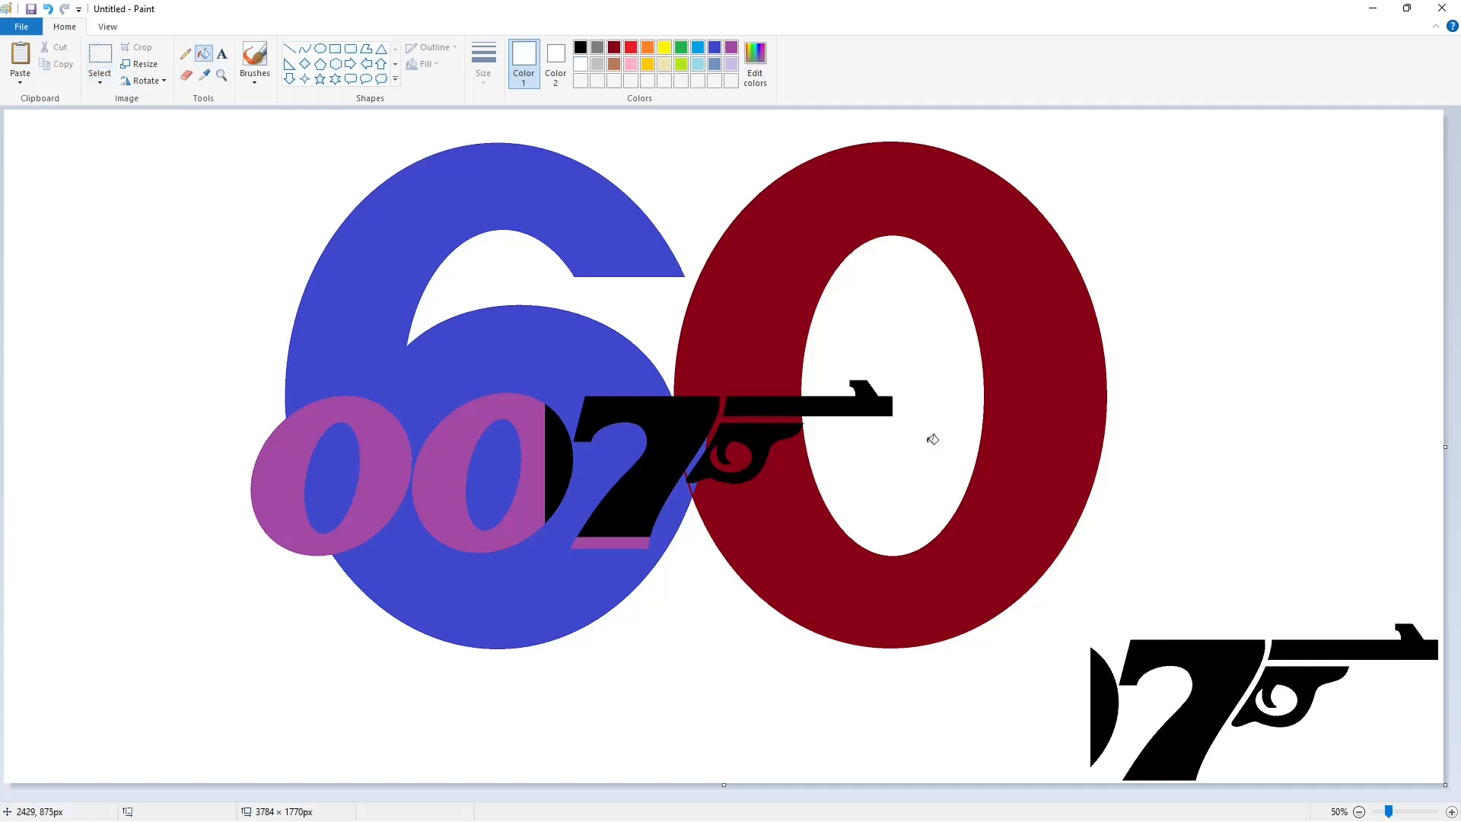
{"action": "left_click", "coordinate": [1157, 664]}
{"action": "left_click", "coordinate": [1101, 682]}
{"action": "left_click", "coordinate": [1306, 650]}
Start a black text box over the lower part of the 60 with the Product Sans font at size 200
{"action": "left_click", "coordinate": [221, 54]}
{"action": "left_click", "coordinate": [581, 47]}
{"action": "left_click", "coordinate": [318, 631]}
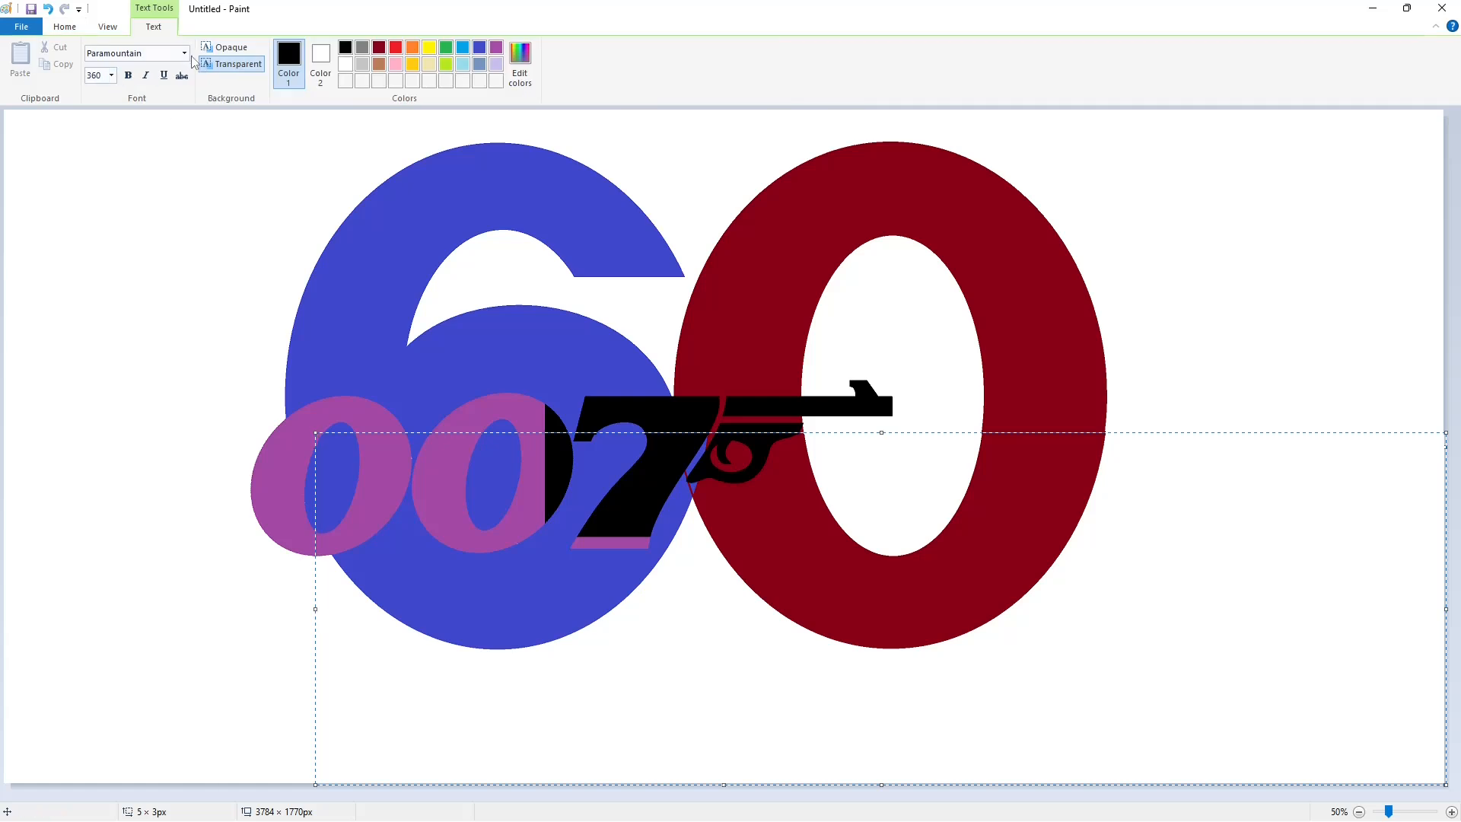
{"action": "left_click", "coordinate": [184, 53]}
{"action": "scroll", "coordinate": [194, 381], "scroll_direction": "up", "scroll_amount": 5}
{"action": "scroll", "coordinate": [179, 388], "scroll_direction": "down", "scroll_amount": 16}
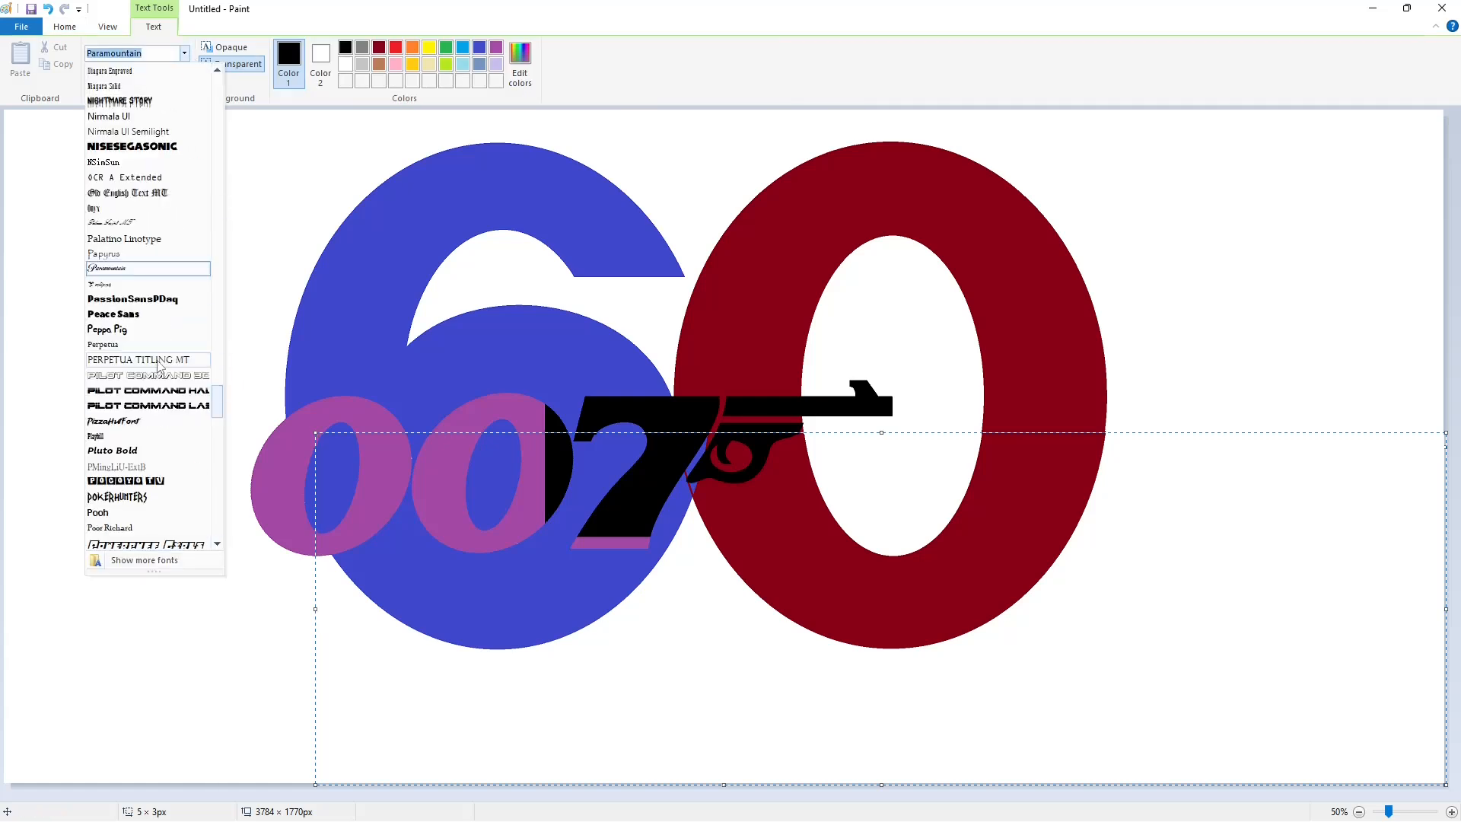
{"action": "left_click", "coordinate": [123, 376]}
{"action": "left_click", "coordinate": [112, 75]}
{"action": "type", "text": "200"}
{"action": "key", "text": "Return"}
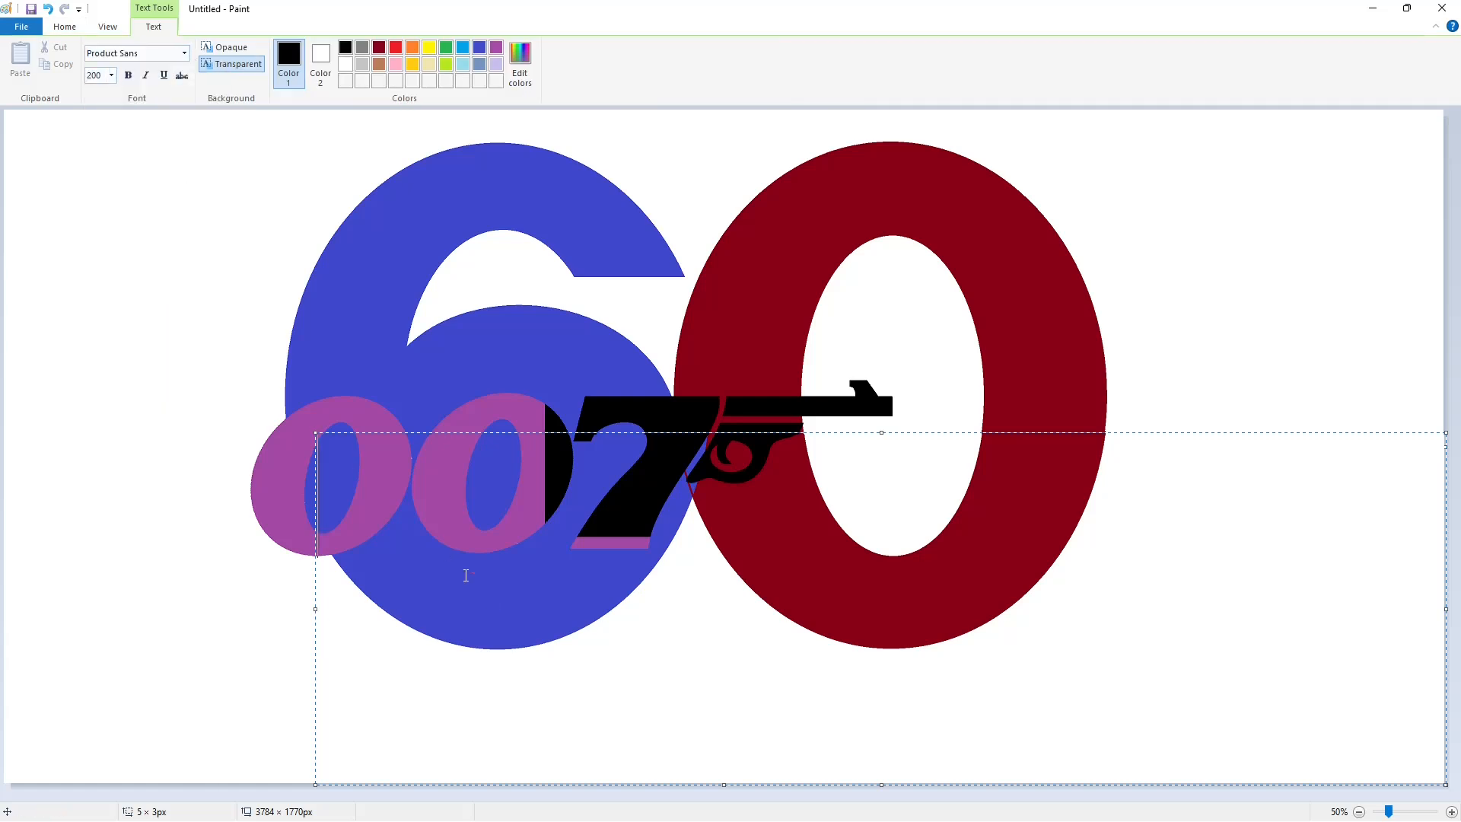
Move the text box's start below the 60 and enter "Y E A R S" in regular weight
{"action": "left_click_drag", "start_coordinate": [315, 434], "coordinate": [287, 639]}
{"action": "type", "text": "YE"}
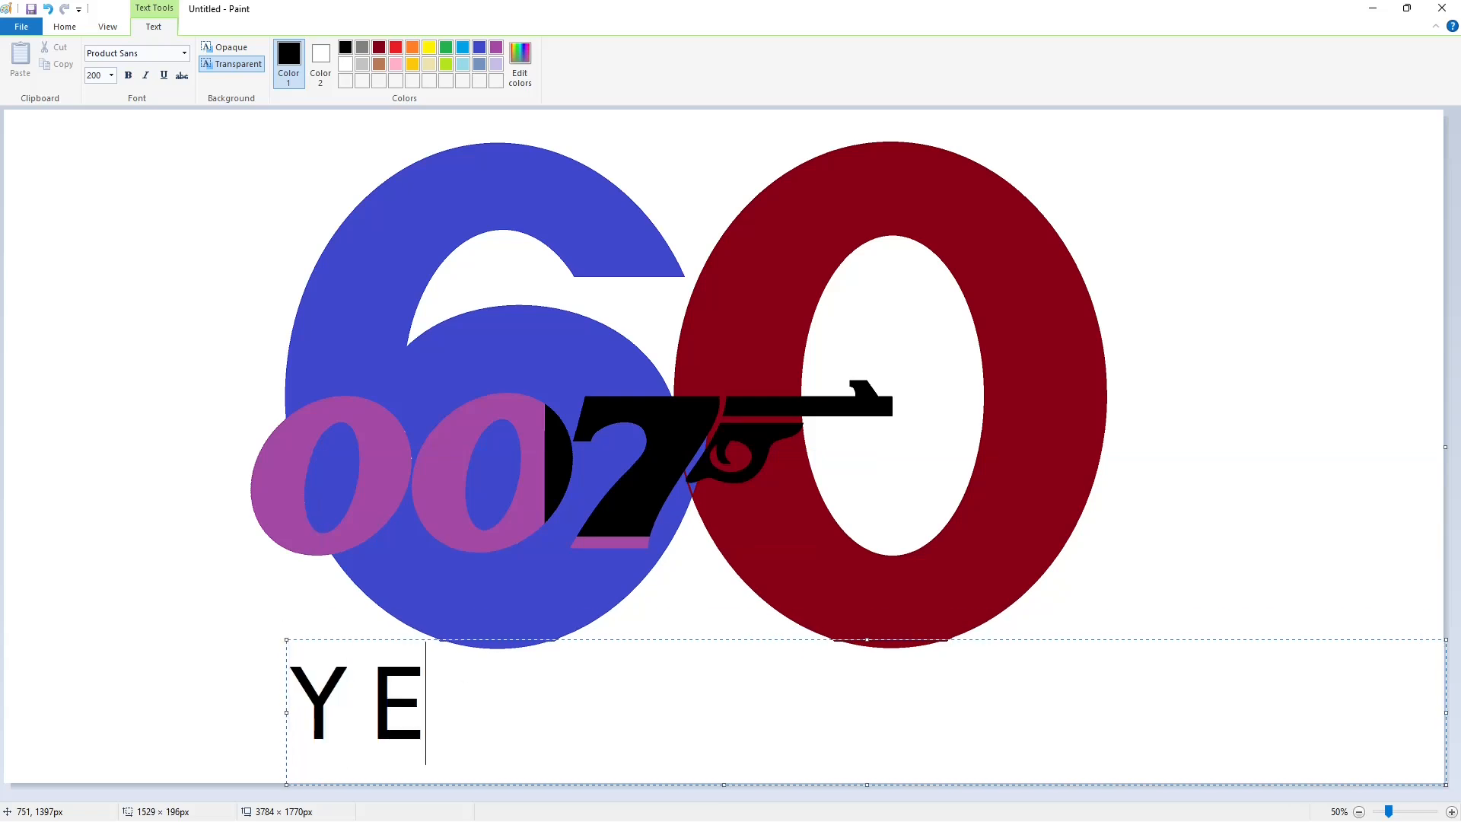
{"action": "key", "text": "BackSpace"}
{"action": "key", "text": "BackSpace"}
{"action": "key", "text": "ctrl+b"}
{"action": "type", "text": "Y"}
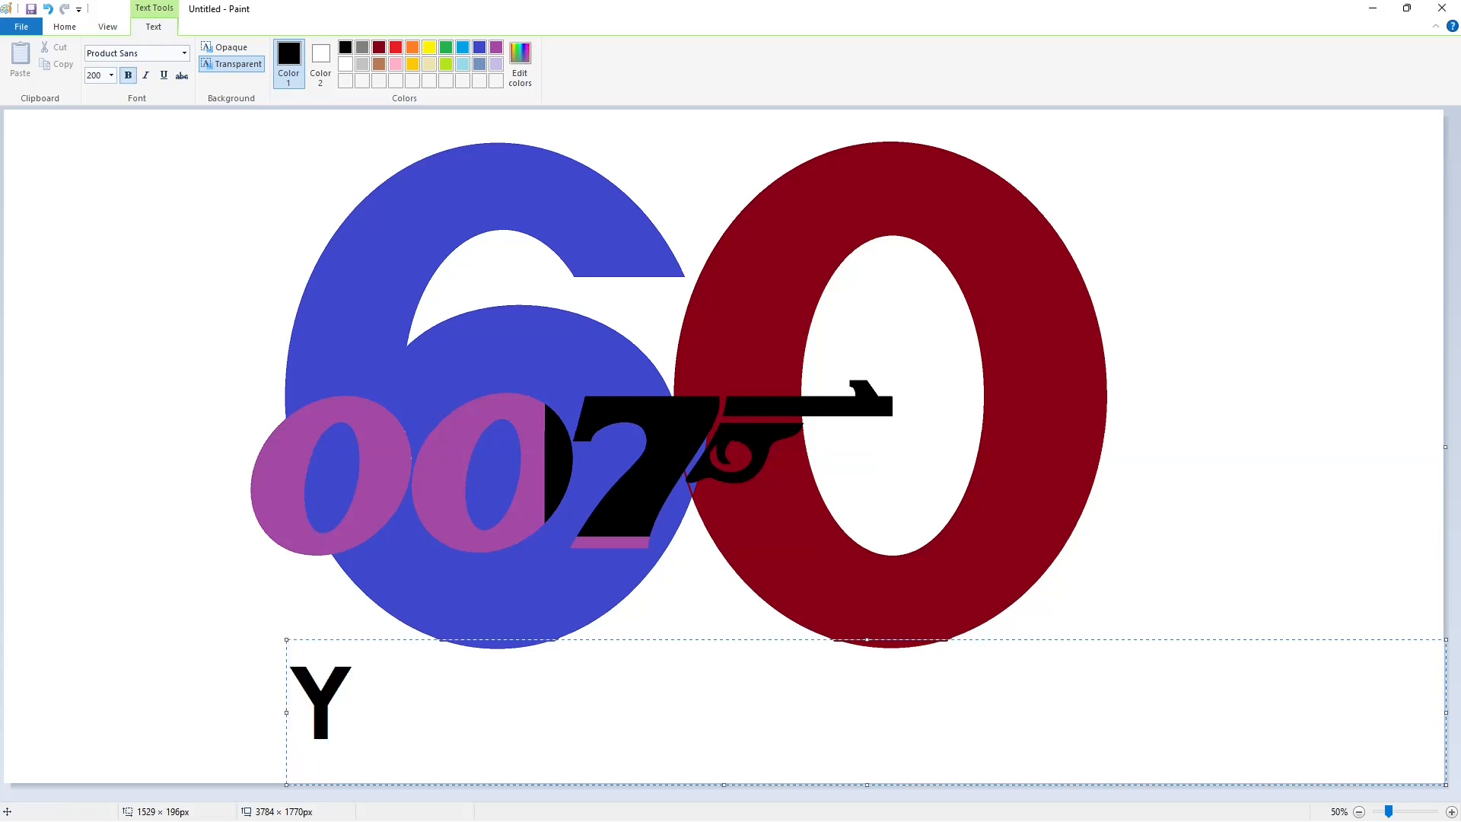
{"action": "key", "text": "BackSpace"}
{"action": "key", "text": "ctrl+b"}
{"action": "type", "text": "E A R S"}
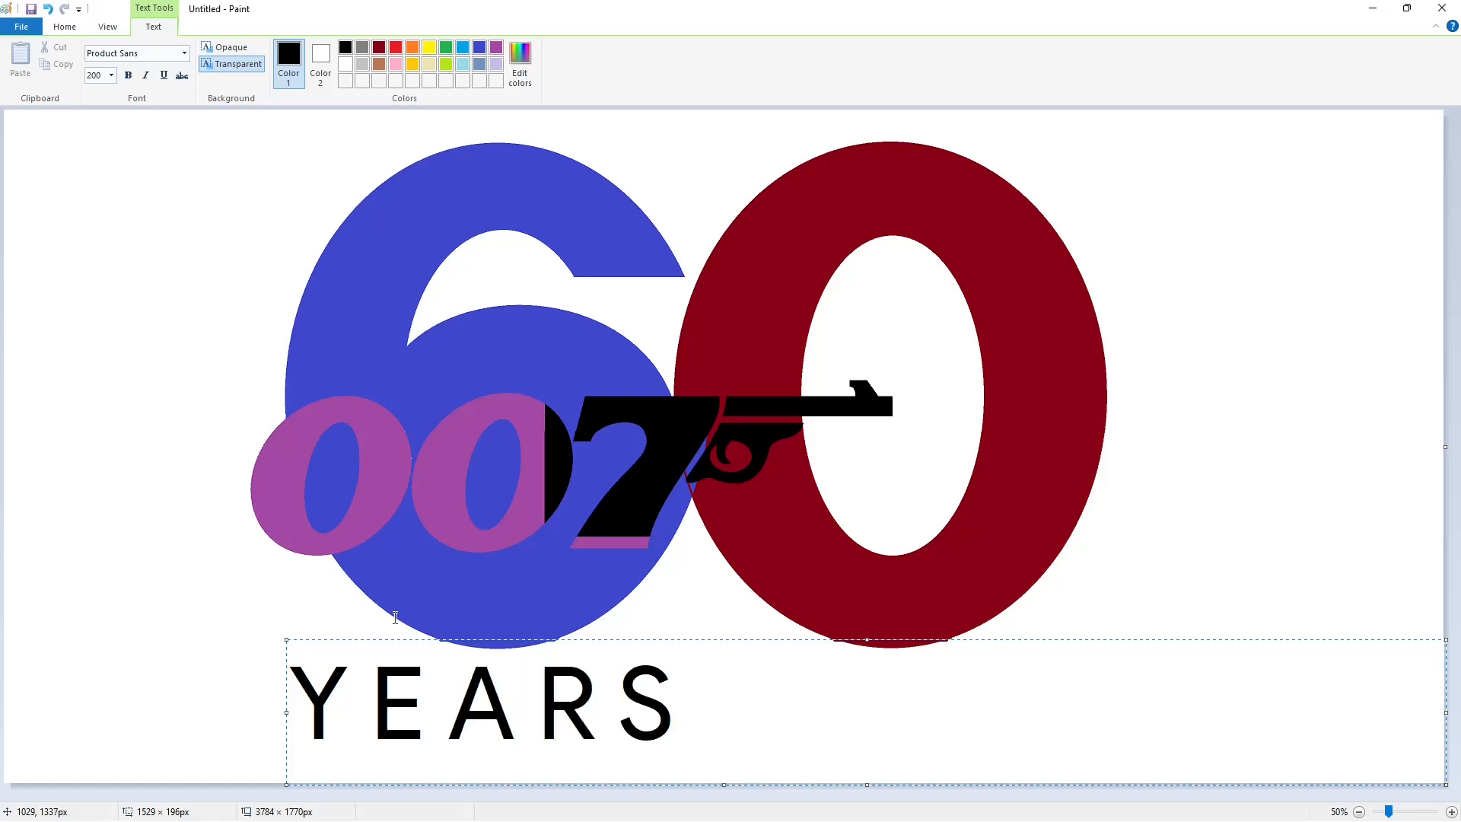
Set the caption's font size to 150 and extend it to "Y E A R S O F B O N D"
{"action": "key", "text": "ctrl+a"}
{"action": "left_click", "coordinate": [112, 75]}
{"action": "type", "text": "150"}
{"action": "key", "text": "Return"}
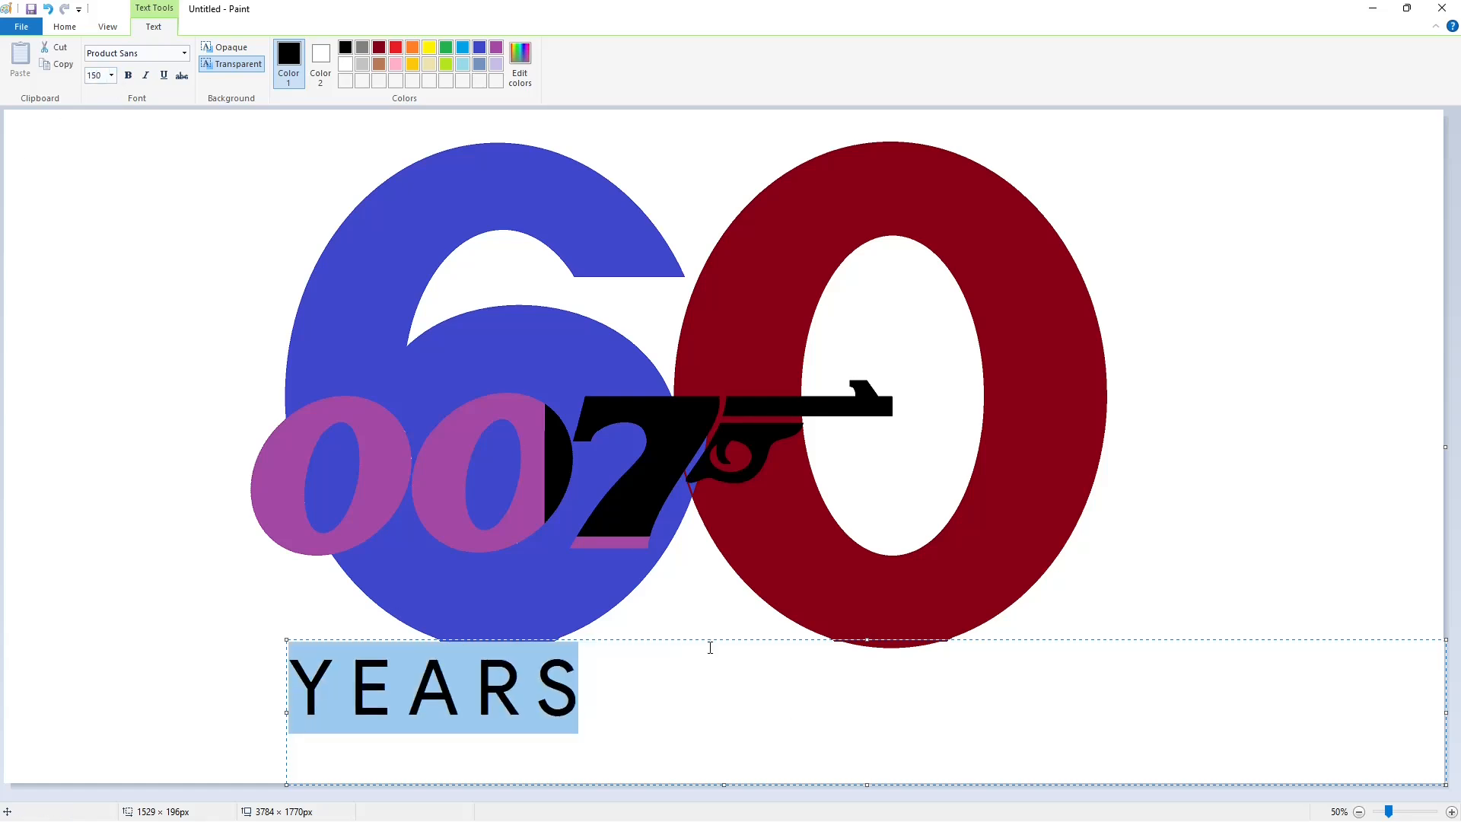
{"action": "left_click", "coordinate": [711, 653]}
{"action": "type", "text": "O F   B O N D"}
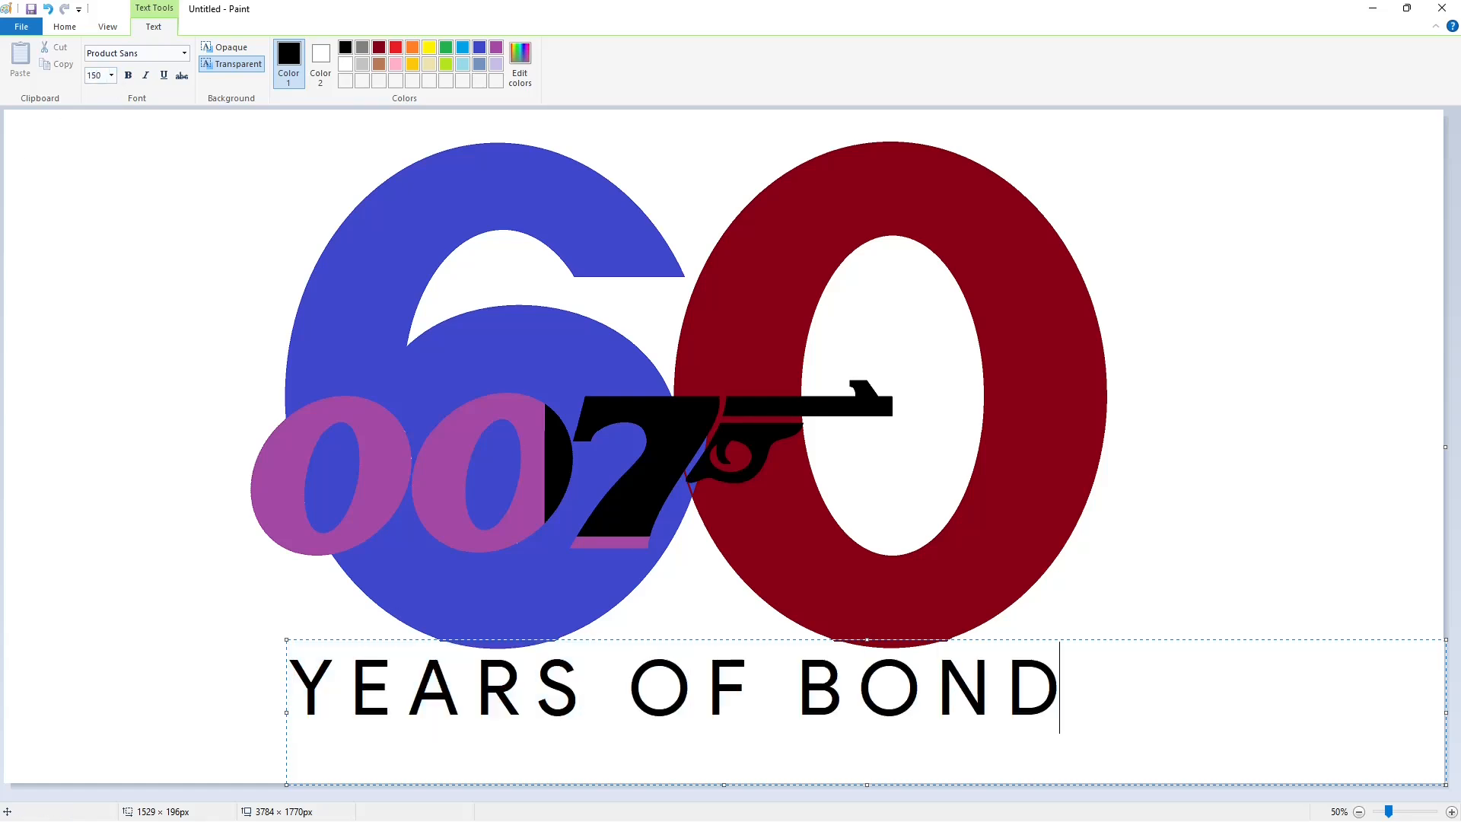
Shift the caption's text box lower, set its font size to 120 and make the text bold
{"action": "left_click_drag", "start_coordinate": [287, 640], "coordinate": [295, 672]}
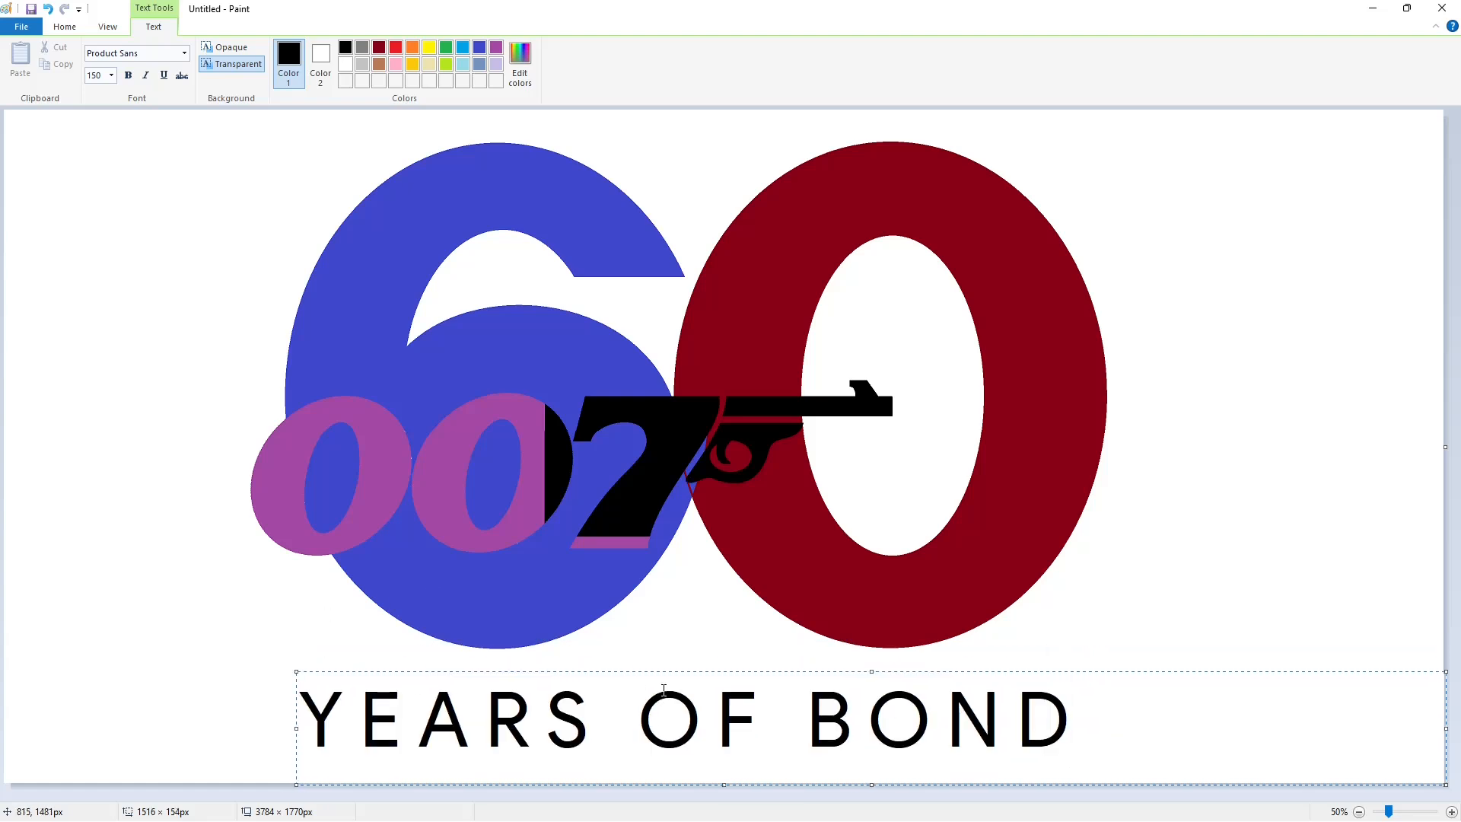
{"action": "key", "text": "ctrl+a"}
{"action": "left_click", "coordinate": [111, 75]}
{"action": "type", "text": "120"}
{"action": "key", "text": "Return"}
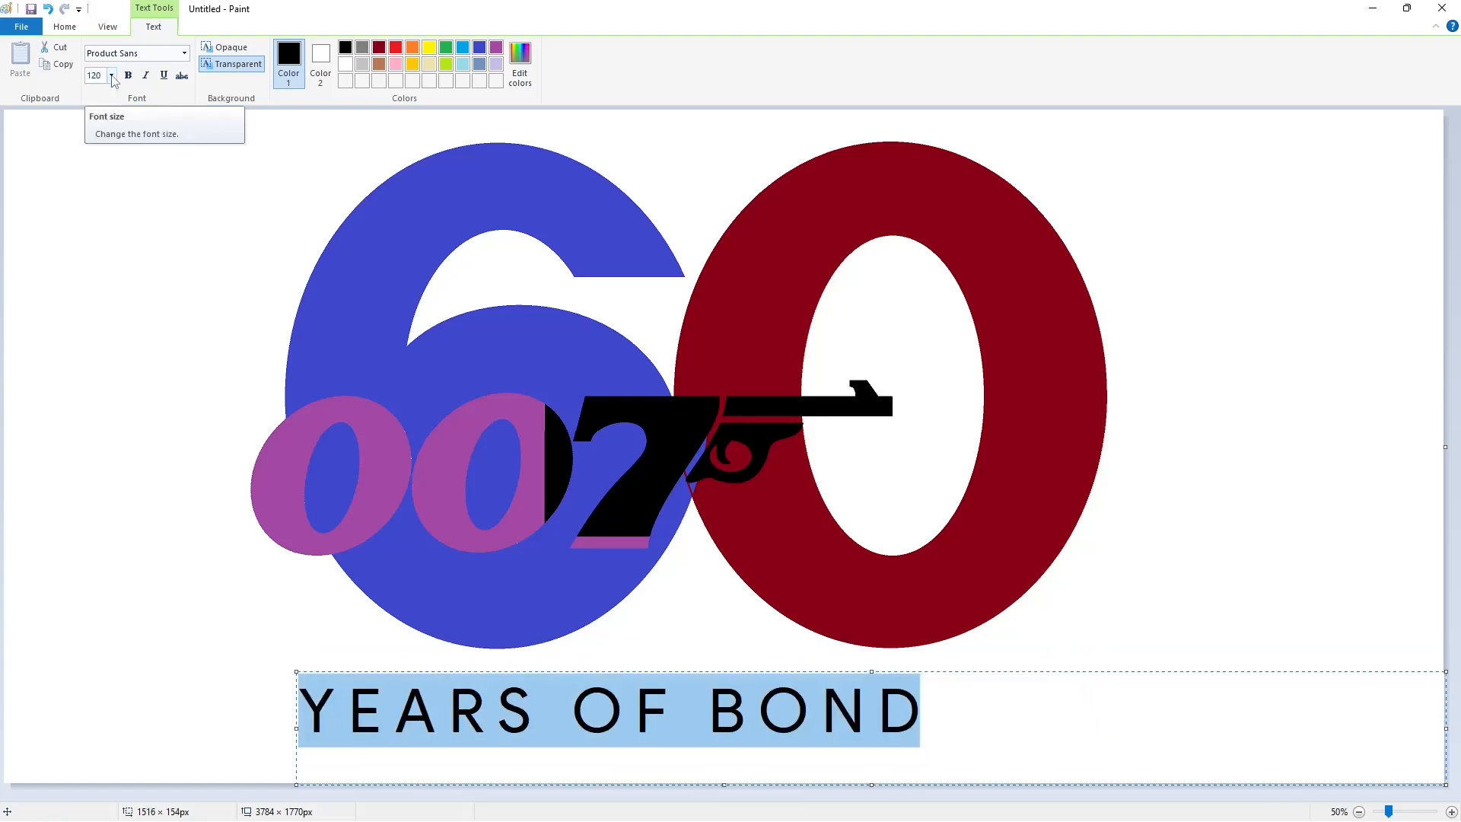
{"action": "left_click", "coordinate": [128, 75]}
{"action": "left_click", "coordinate": [1004, 710]}
Cut and paste the "YEARS OF BOND" caption and position it centred beneath the 60
{"action": "left_click_drag", "start_coordinate": [295, 672], "coordinate": [1059, 786]}
{"action": "left_click", "coordinate": [283, 616]}
{"action": "key", "text": "ctrl+x"}
{"action": "key", "text": "ctrl+v"}
{"action": "left_click_drag", "start_coordinate": [366, 165], "coordinate": [641, 706]}
{"action": "key", "text": "Right"}
{"action": "key", "text": "Right"}
{"action": "key", "text": "Up"}
{"action": "key", "text": "Up"}
{"action": "key", "text": "Up"}
{"action": "key", "text": "Up"}
{"action": "key", "text": "Up"}
{"action": "key", "text": "Up"}
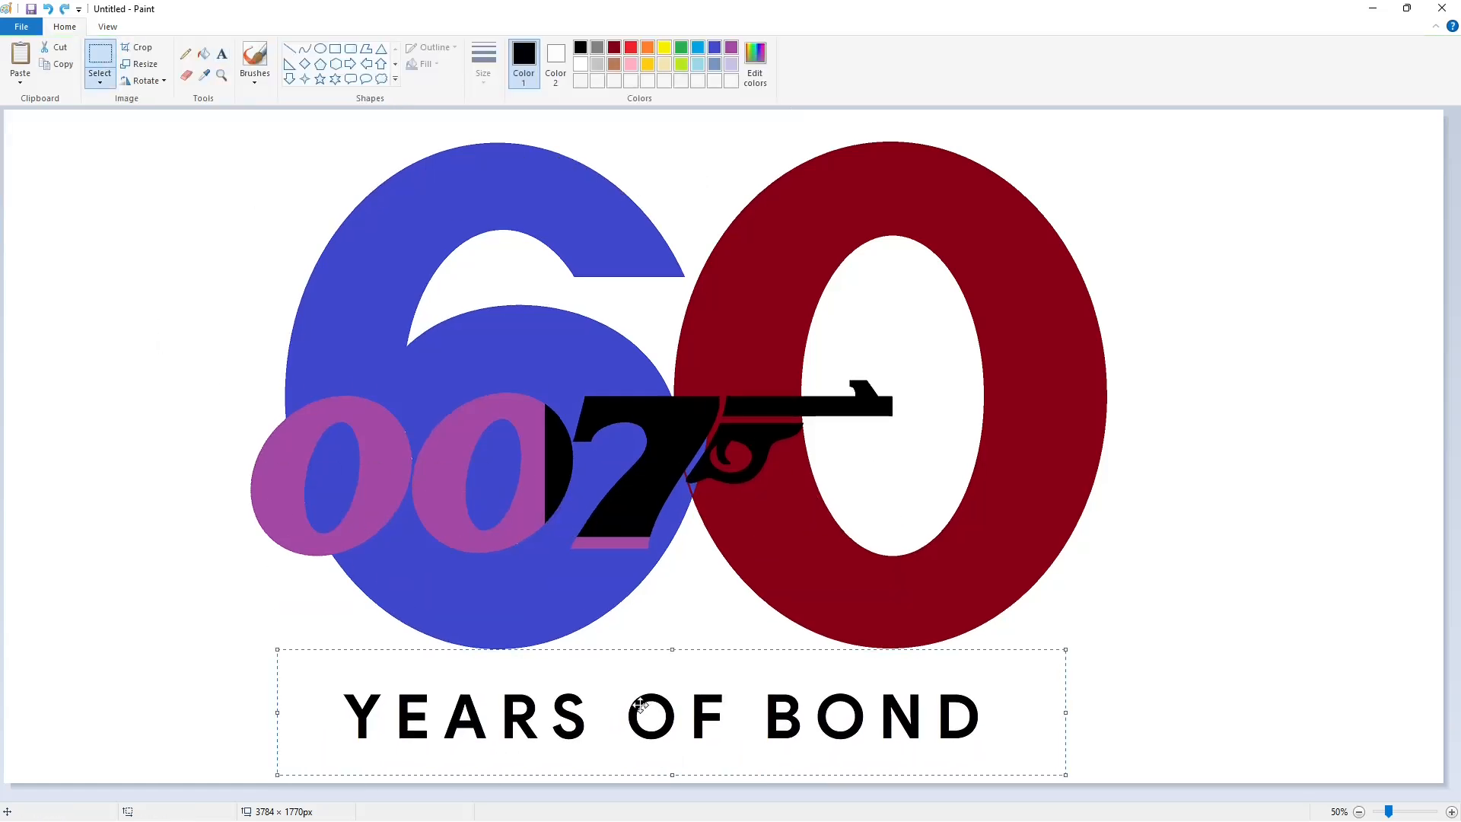
Draw a vertical indigo line about 56 px long across the gun barrel where it crosses the 0's inner left edge
{"action": "left_click", "coordinate": [1269, 587]}
{"action": "left_click", "coordinate": [1453, 812]}
{"action": "scroll", "coordinate": [1103, 685], "scroll_direction": "down", "scroll_amount": 3}
{"action": "left_click_drag", "start_coordinate": [618, 796], "coordinate": [1050, 784]}
{"action": "scroll", "coordinate": [911, 669], "scroll_direction": "up", "scroll_amount": 1}
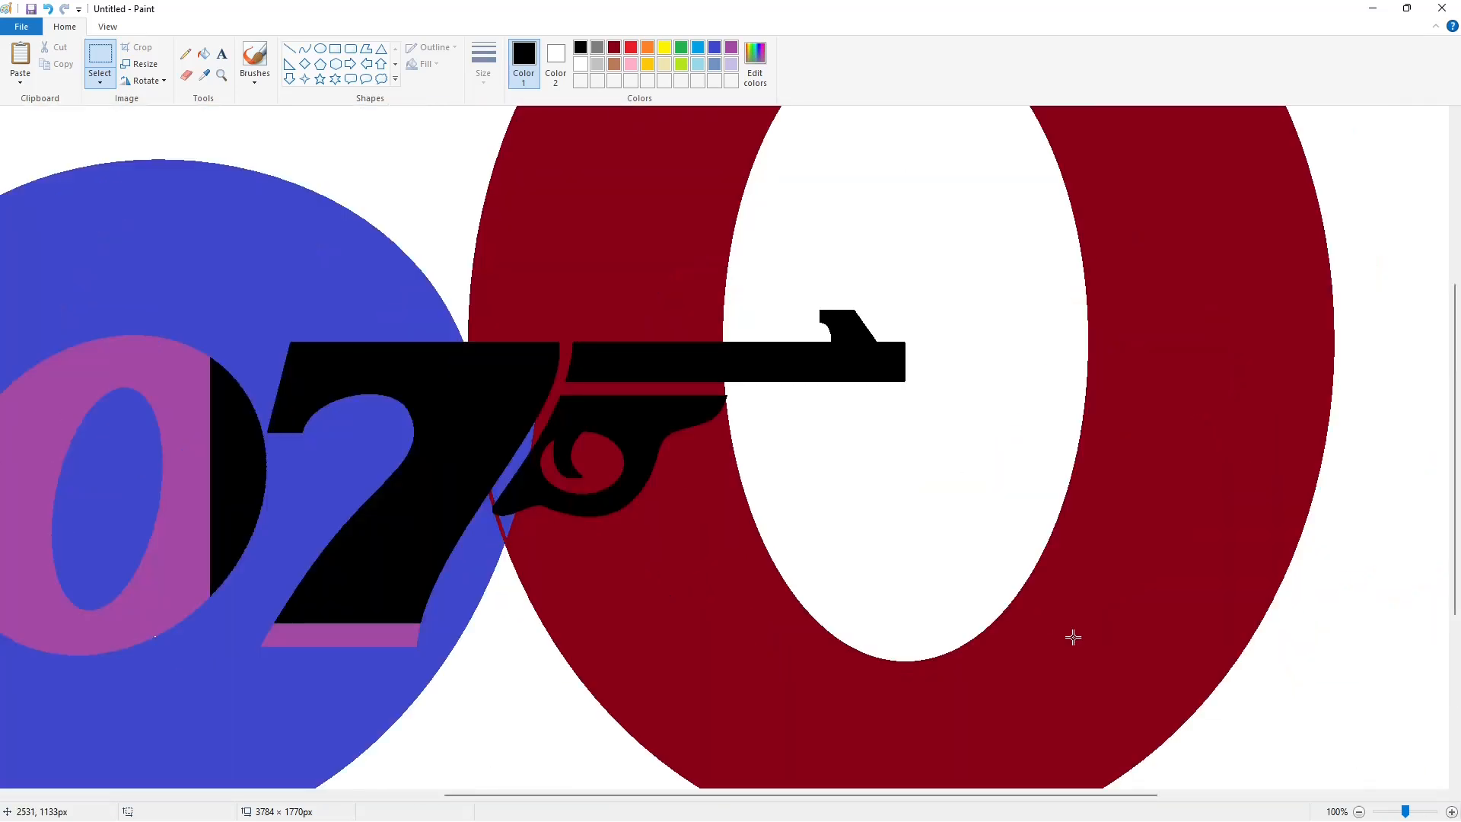
{"action": "left_click", "coordinate": [1453, 813]}
{"action": "left_click_drag", "start_coordinate": [727, 797], "coordinate": [924, 796]}
{"action": "left_click", "coordinate": [715, 54]}
{"action": "left_click", "coordinate": [289, 48]}
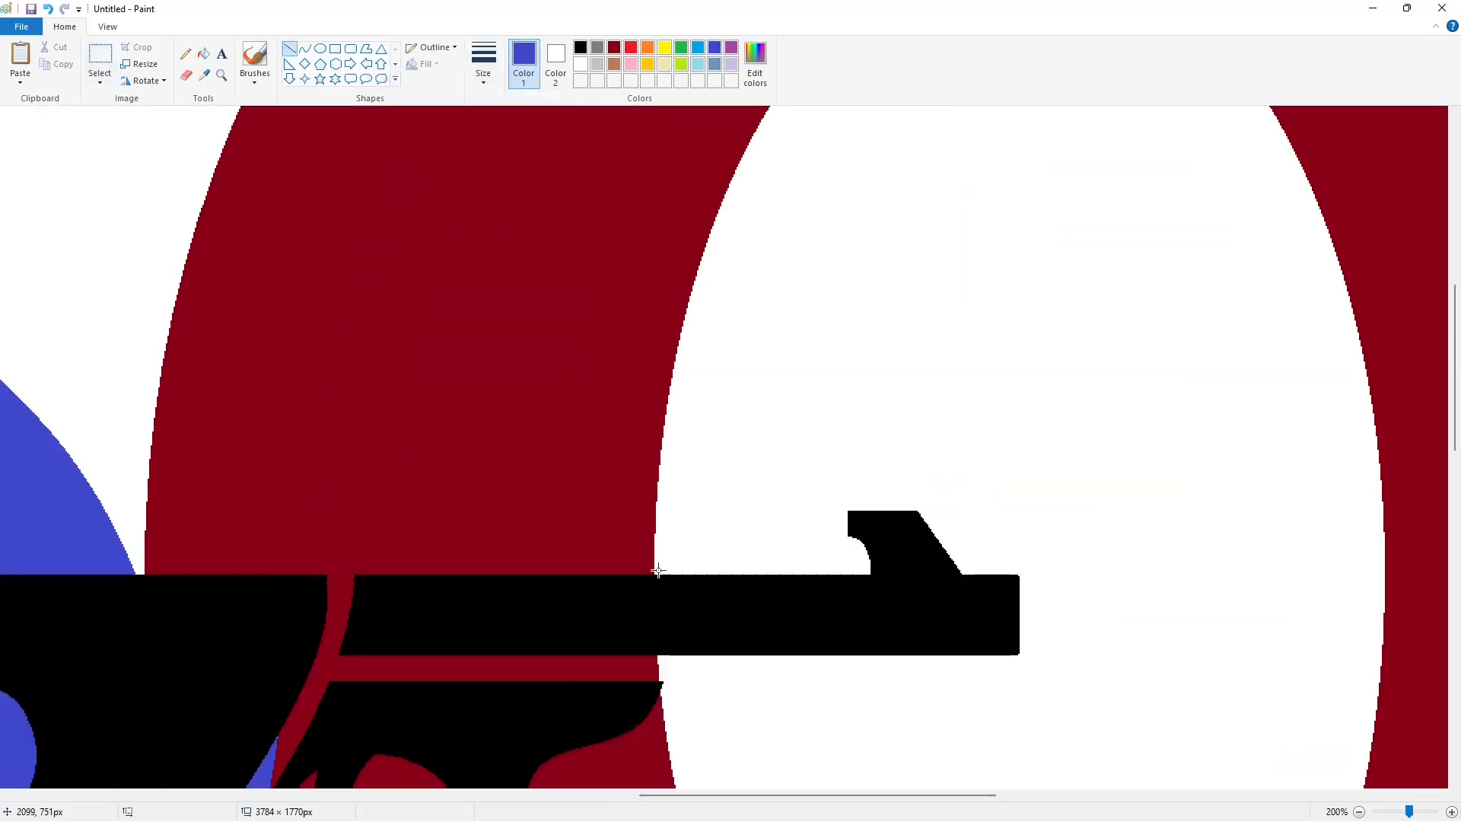
{"action": "left_click_drag", "start_coordinate": [661, 567], "coordinate": [661, 653]}
{"action": "key", "text": "Left"}
{"action": "key", "text": "Left"}
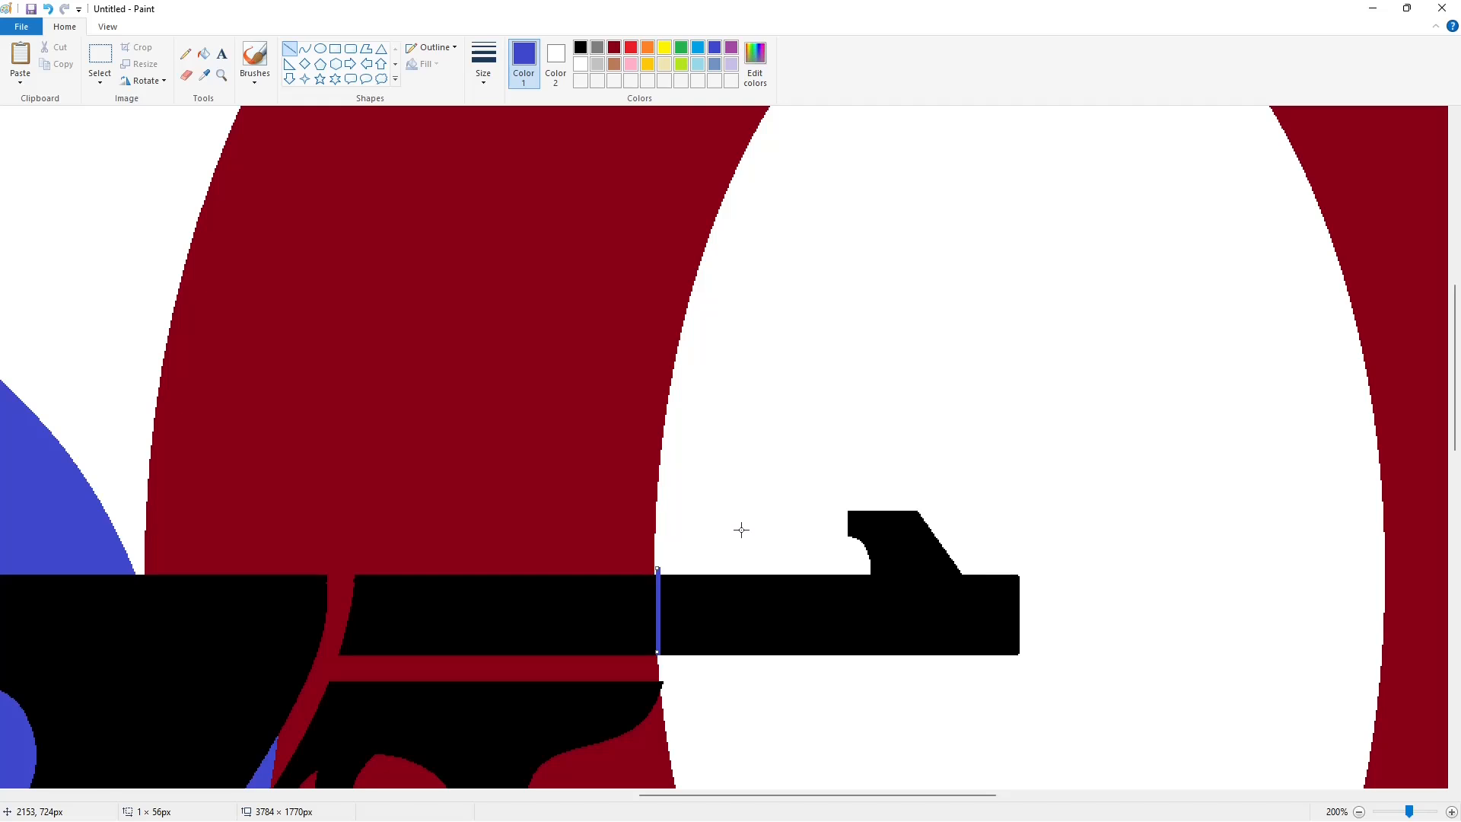
Fill the barrel tip beyond the dividing line with indigo and cover the line's stub above the barrel in white
{"action": "left_click", "coordinate": [204, 54]}
{"action": "left_click", "coordinate": [763, 633]}
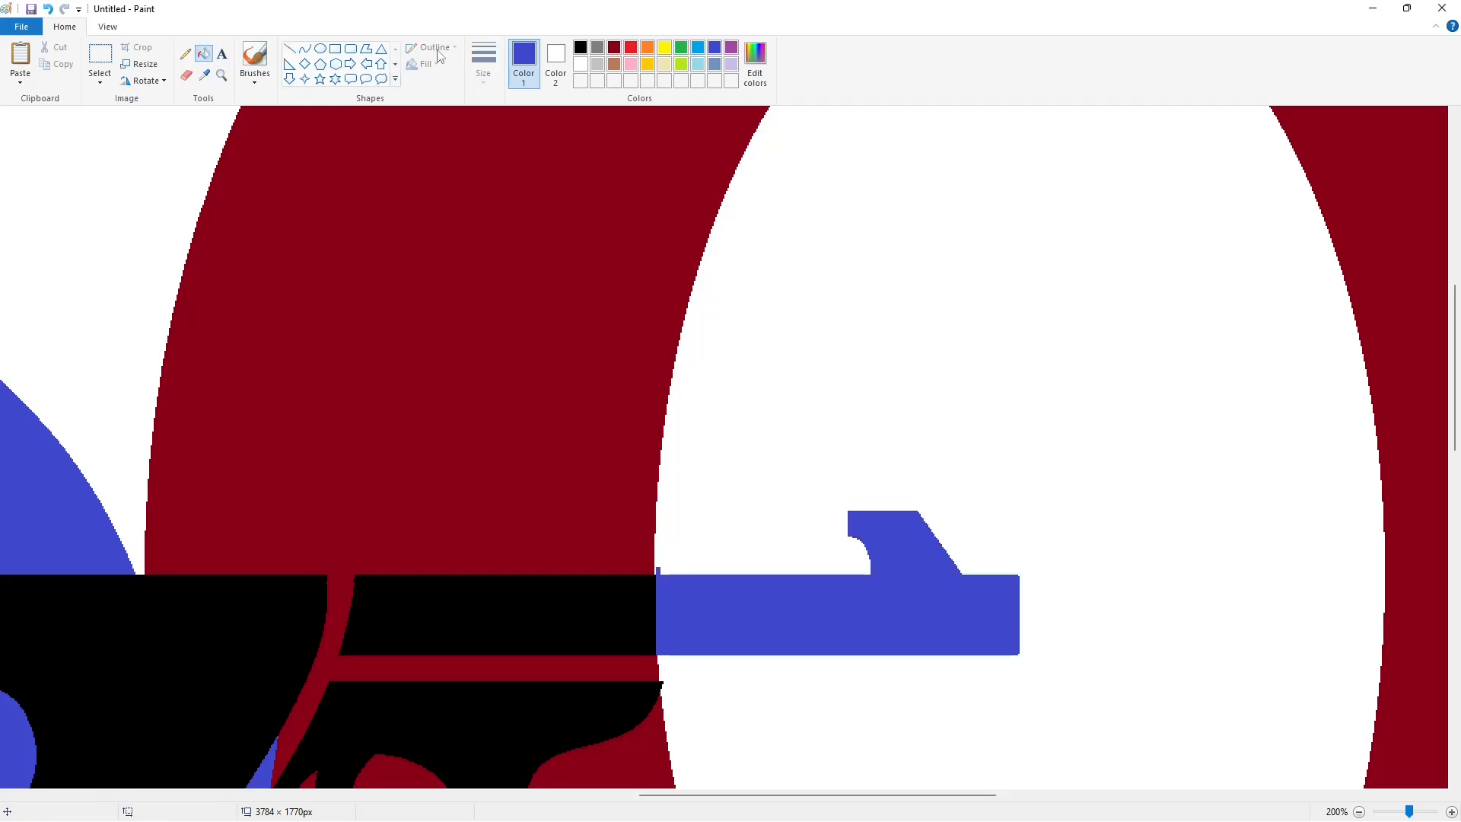
{"action": "left_click", "coordinate": [289, 48]}
{"action": "left_click", "coordinate": [581, 64]}
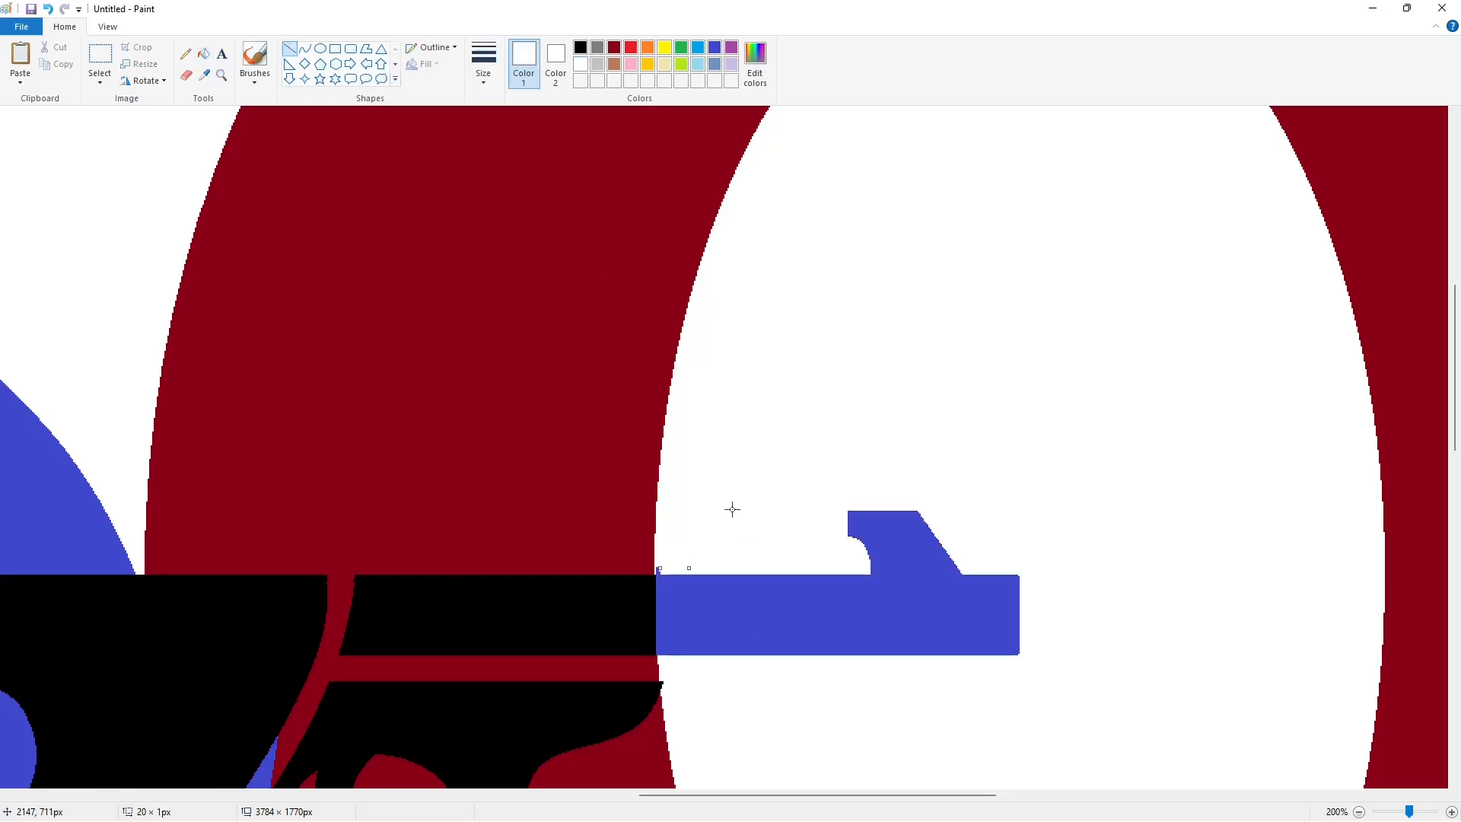
{"action": "left_click", "coordinate": [204, 53]}
{"action": "scroll", "coordinate": [1176, 757], "scroll_direction": "down", "scroll_amount": 1}
{"action": "scroll", "coordinate": [1172, 719], "scroll_direction": "down", "scroll_amount": 1}
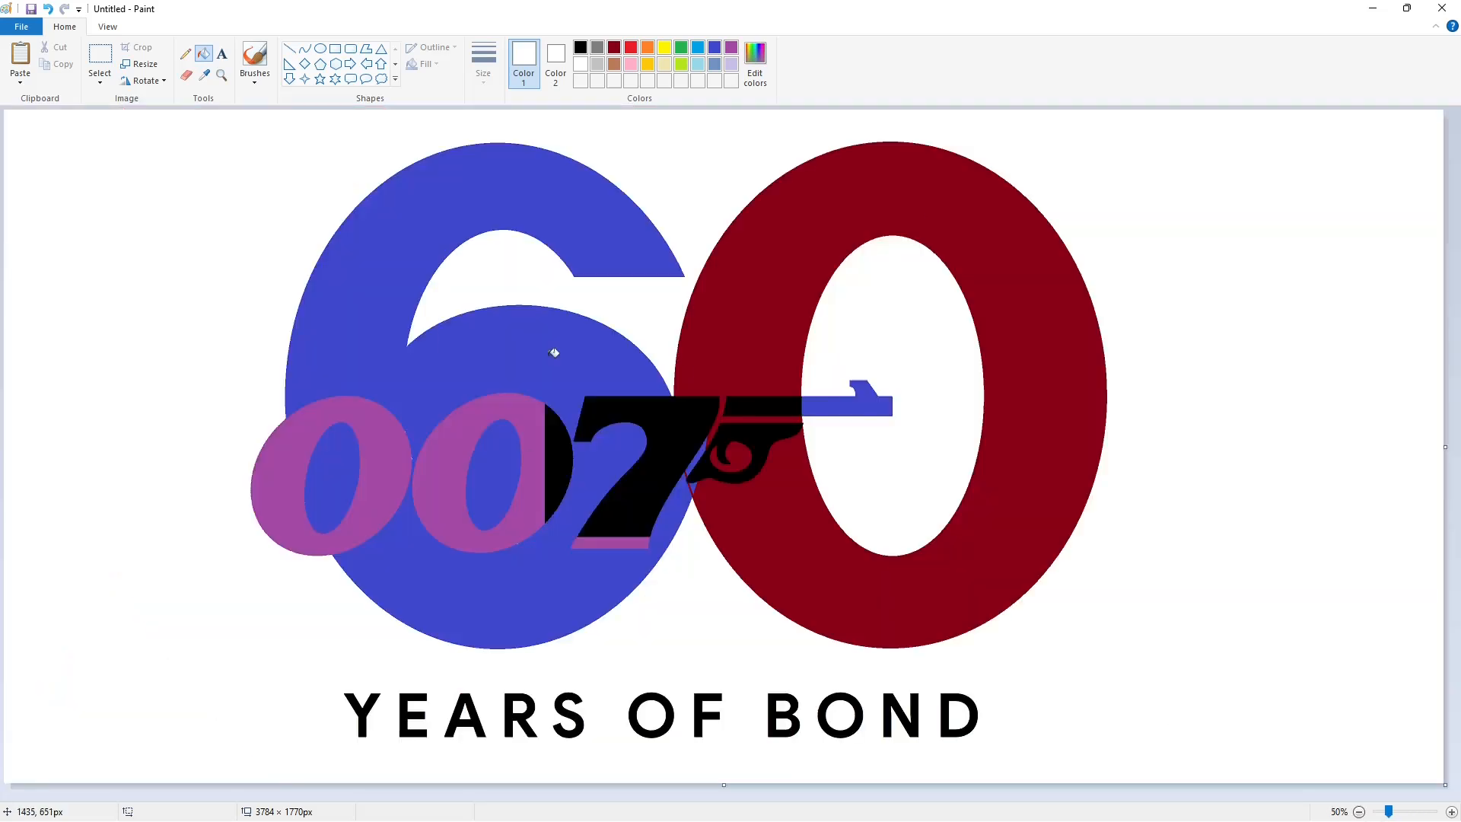
Fill the remaining black parts of the 007 gun logo with purple and the gap between the 7 and grip with dark red
{"action": "left_click", "coordinate": [731, 47]}
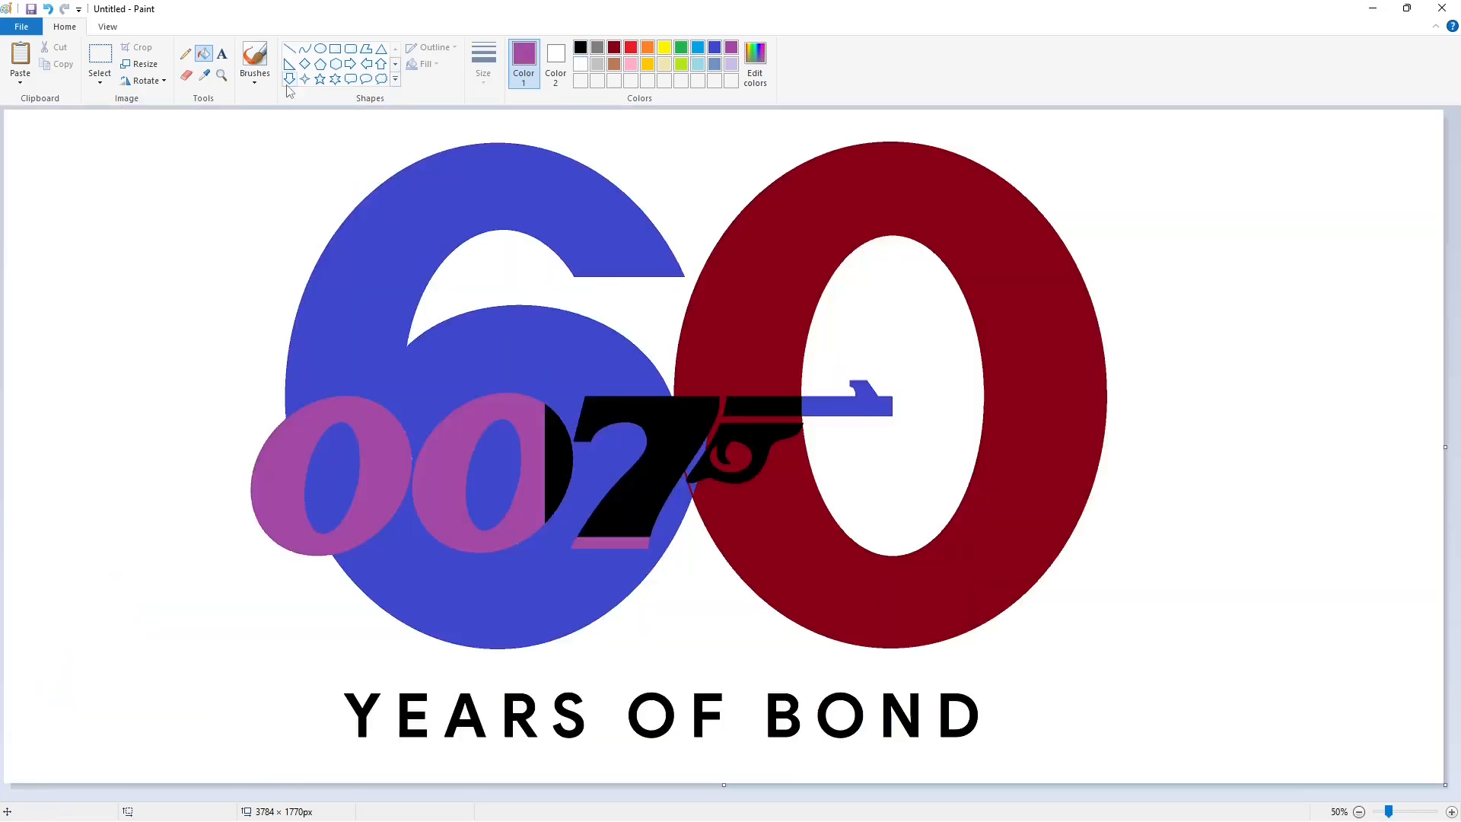
{"action": "left_click", "coordinate": [676, 420]}
{"action": "left_click", "coordinate": [773, 420]}
{"action": "left_click", "coordinate": [765, 407]}
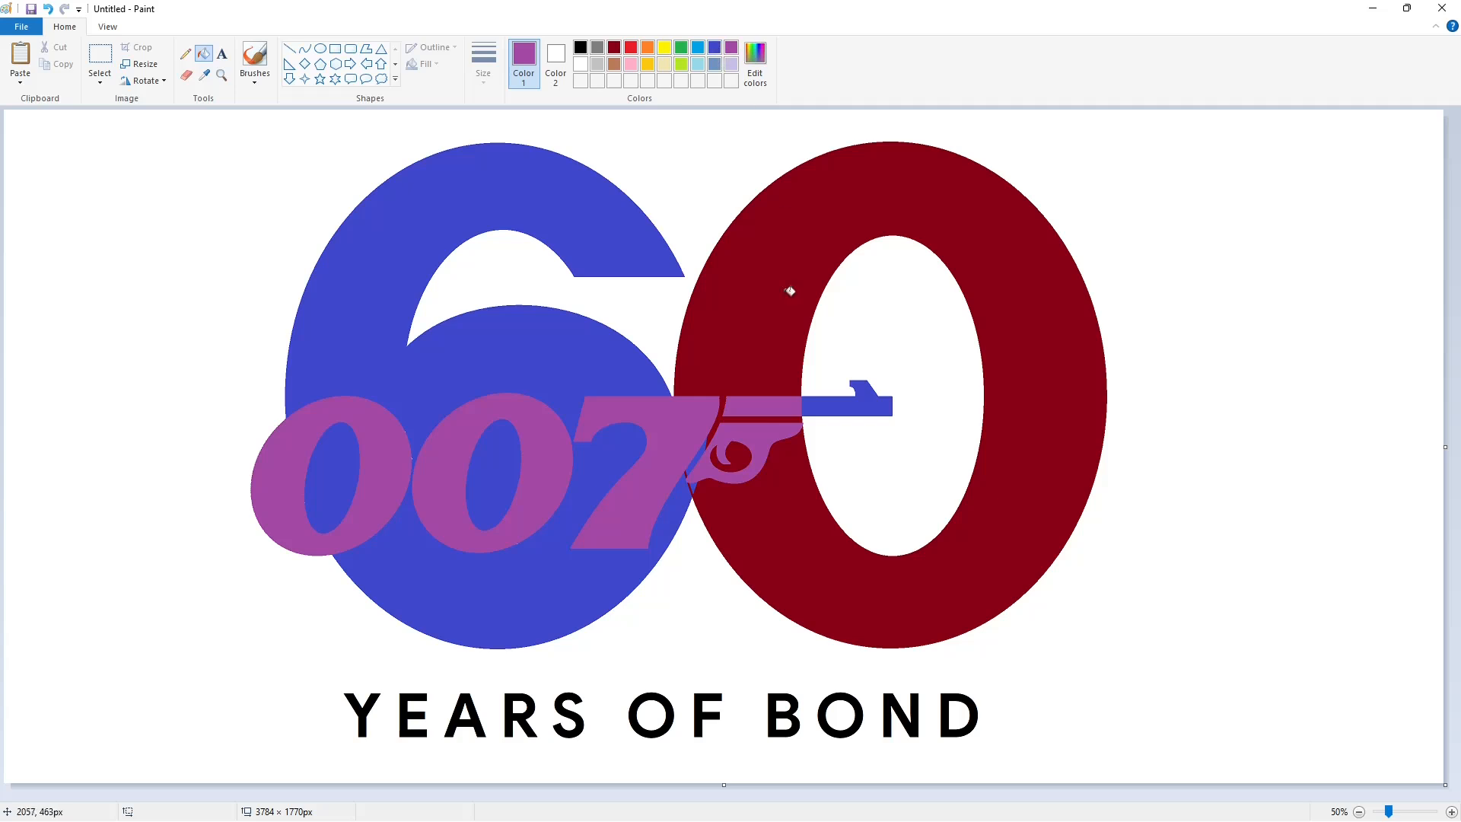
{"action": "left_click", "coordinate": [614, 47]}
{"action": "left_click", "coordinate": [696, 480]}
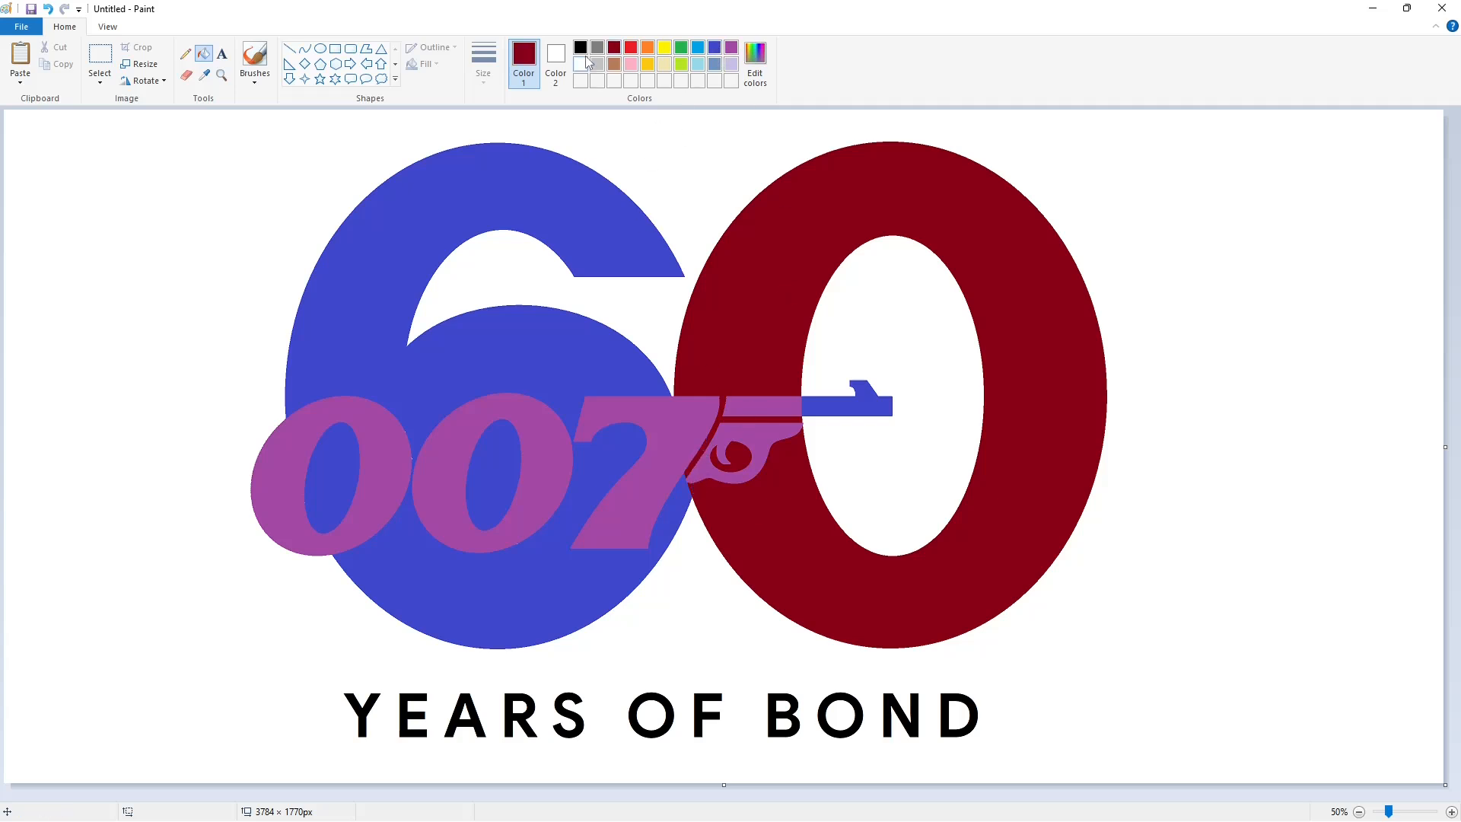
Fill the 6, the 0, the openings of the small zeros and the grip's swirl with black
{"action": "left_click", "coordinate": [580, 47]}
{"action": "left_click", "coordinate": [508, 385]}
{"action": "left_click", "coordinate": [495, 464]}
{"action": "left_click", "coordinate": [347, 459]}
{"action": "left_click", "coordinate": [744, 327]}
{"action": "left_click", "coordinate": [731, 455]}
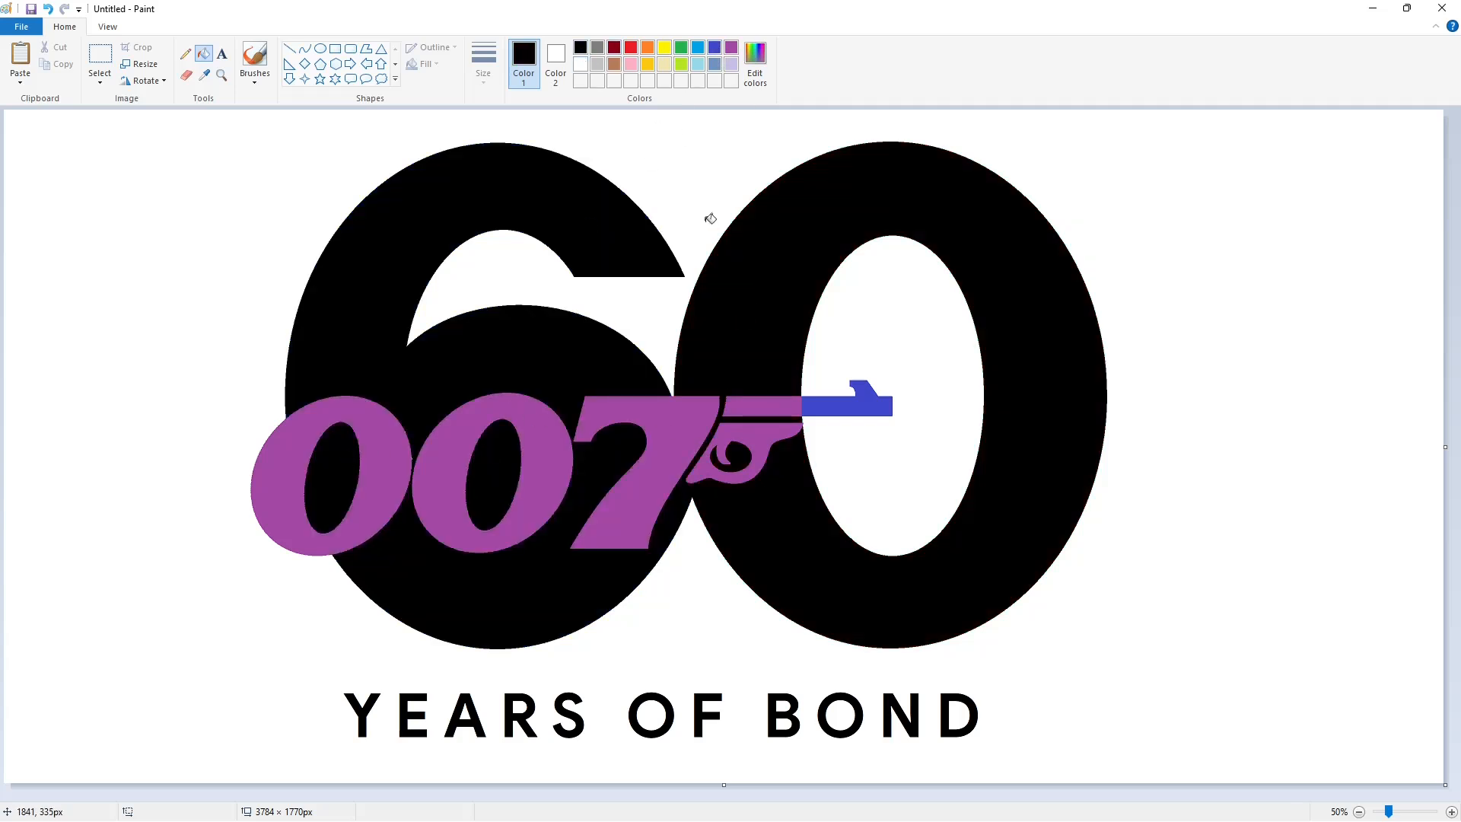
Fill the purple 007 digits, gun grip and rear barrel with white, and the indigo barrel tip with black
{"action": "left_click", "coordinate": [580, 64]}
{"action": "left_click", "coordinate": [395, 450]}
{"action": "left_click", "coordinate": [453, 467]}
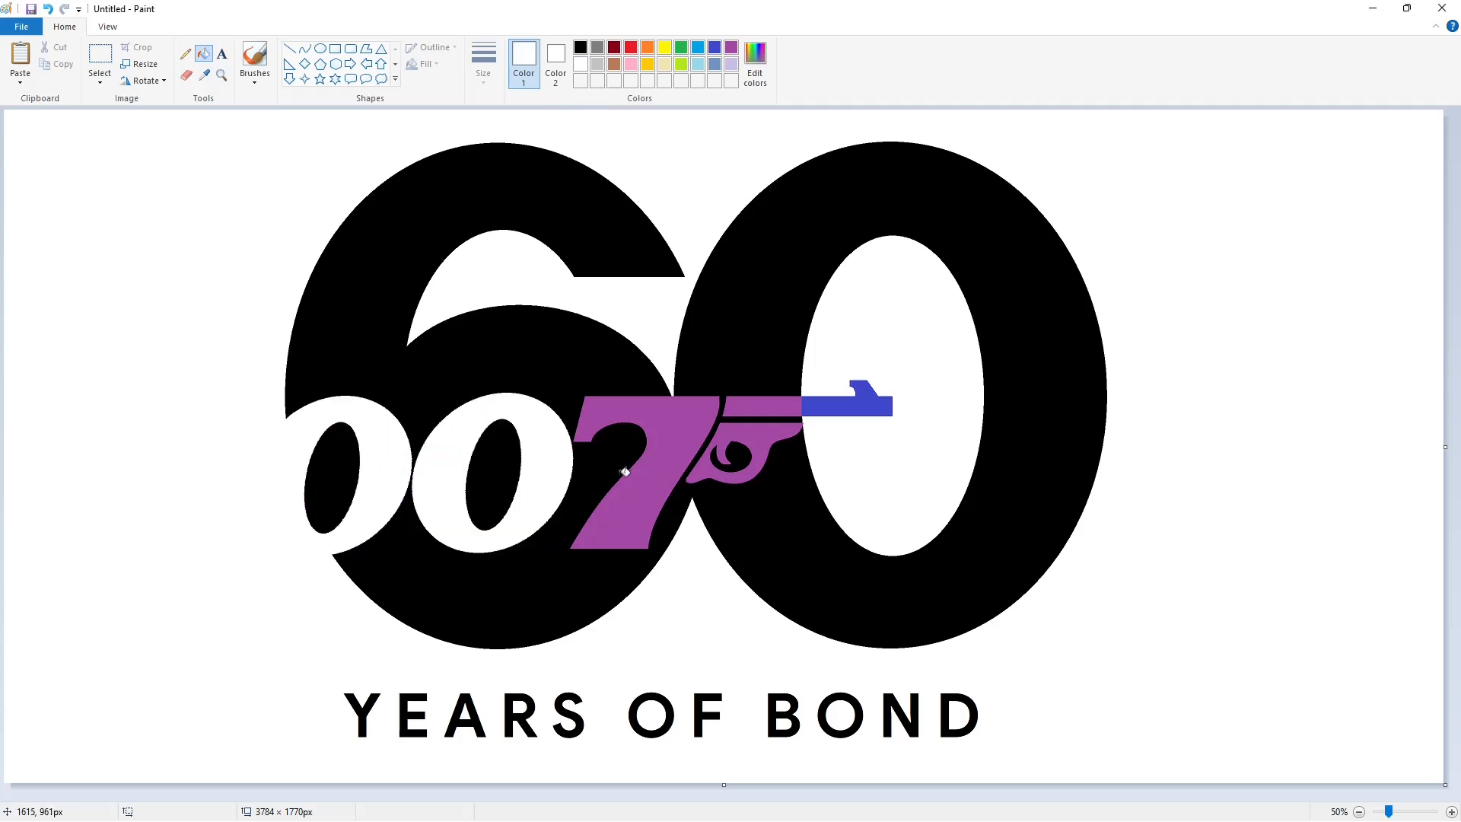
{"action": "left_click", "coordinate": [625, 472]}
{"action": "left_click", "coordinate": [763, 438]}
{"action": "left_click", "coordinate": [763, 406]}
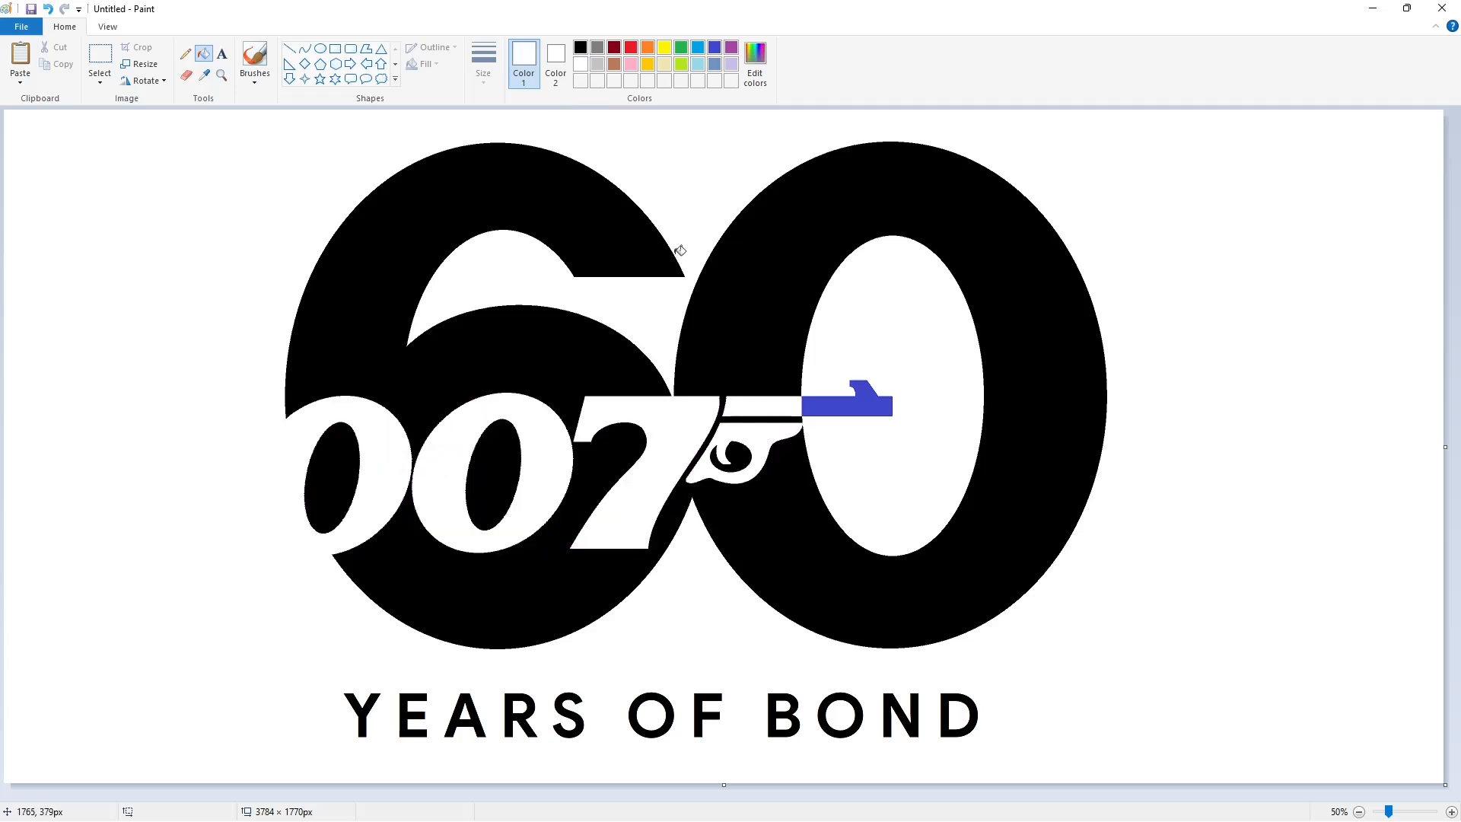
{"action": "left_click", "coordinate": [580, 47]}
{"action": "left_click", "coordinate": [873, 397]}
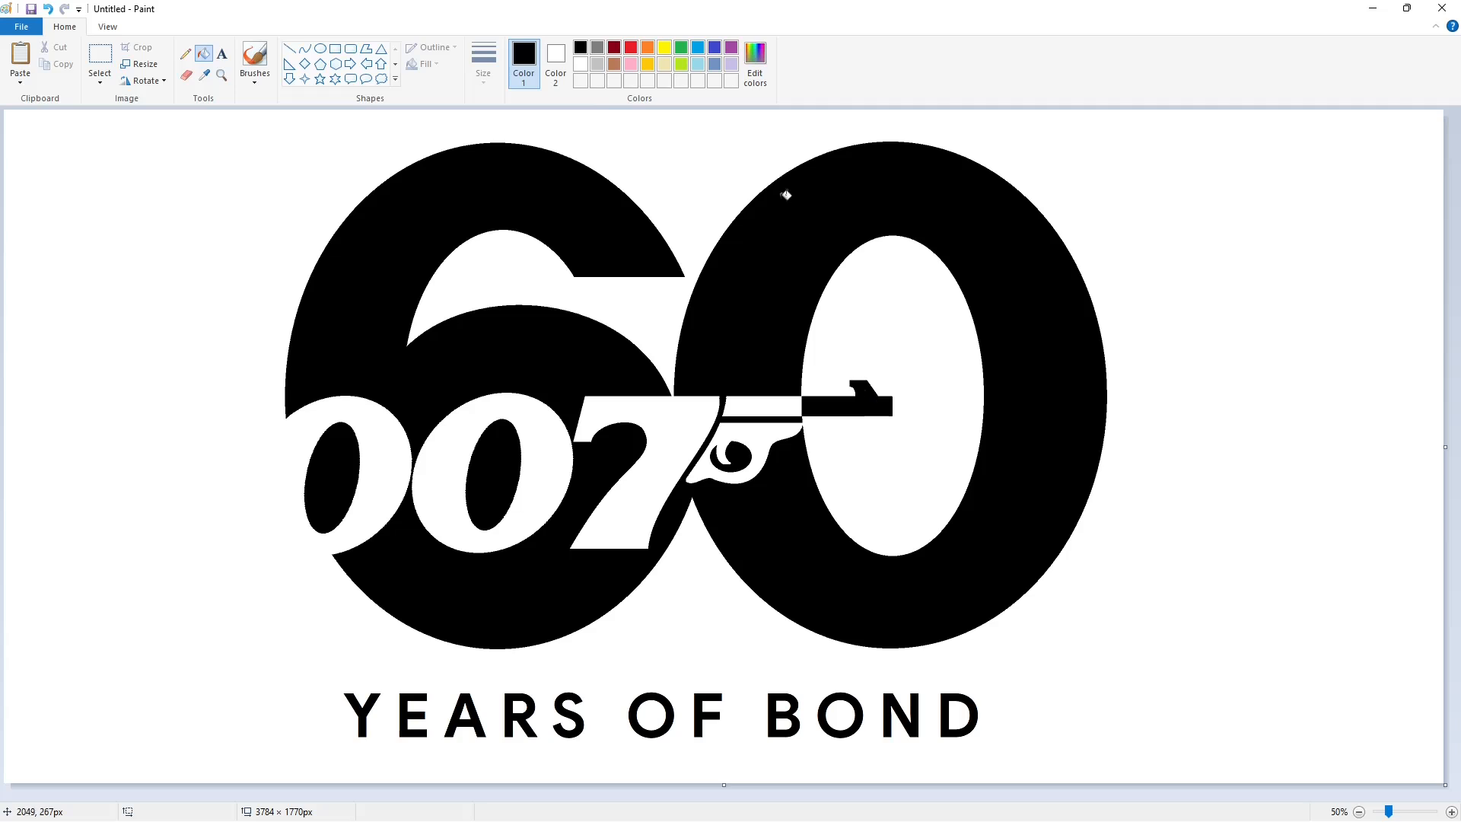